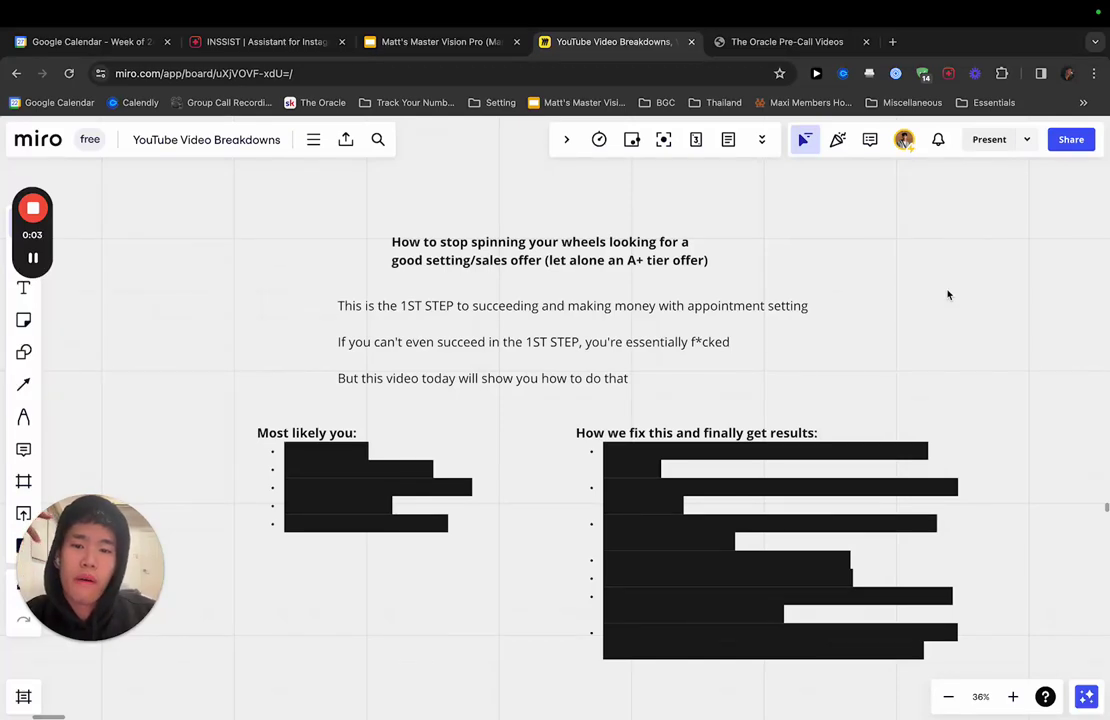
- Add '/high ticket sales' after 'appointment setting' and widen the intro box so it fits on one line
scroll(950, 293, up, 5)
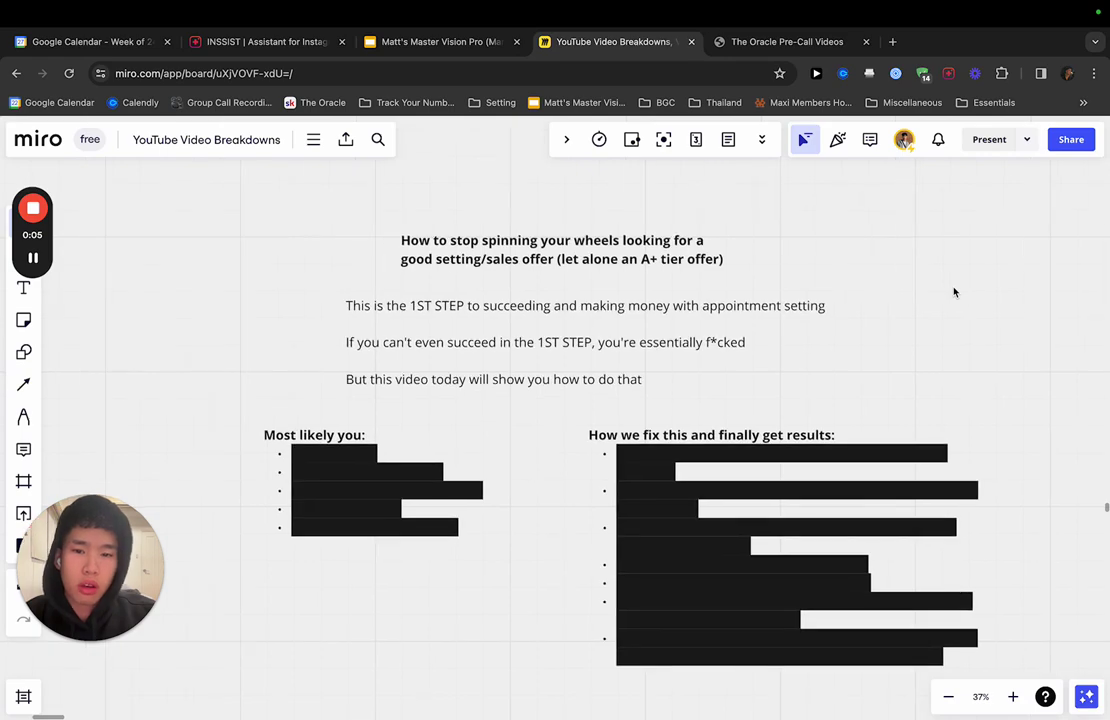
scroll(954, 292, down, 5)
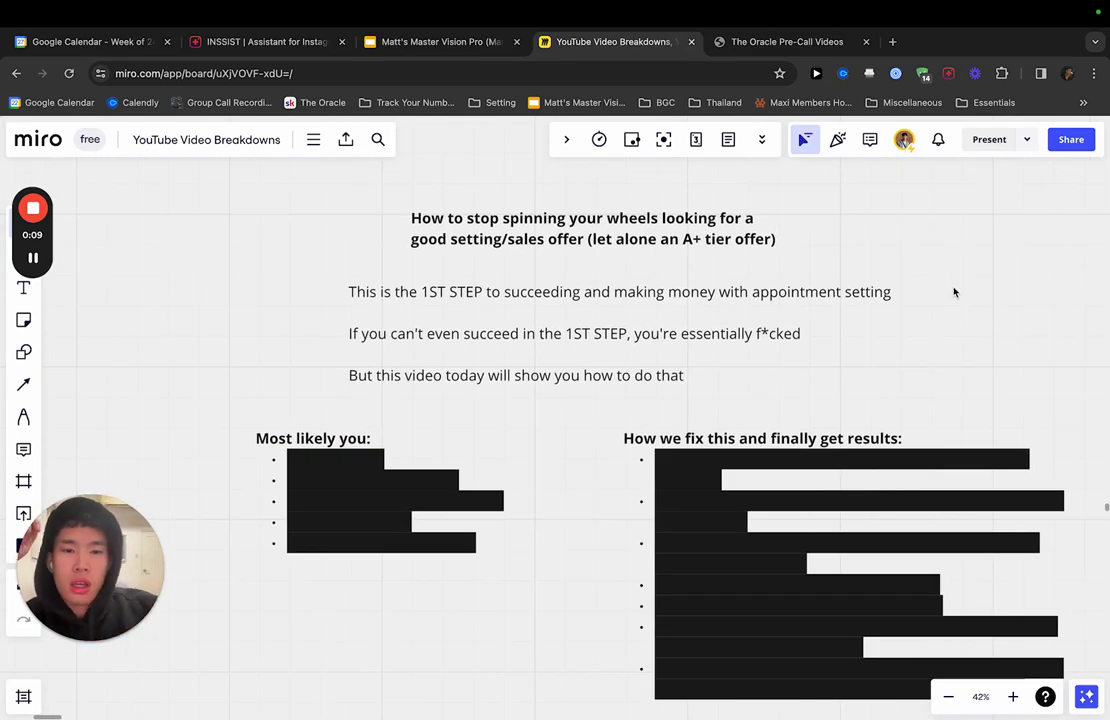
scroll(954, 292, down, 1)
scroll(954, 292, right, 1)
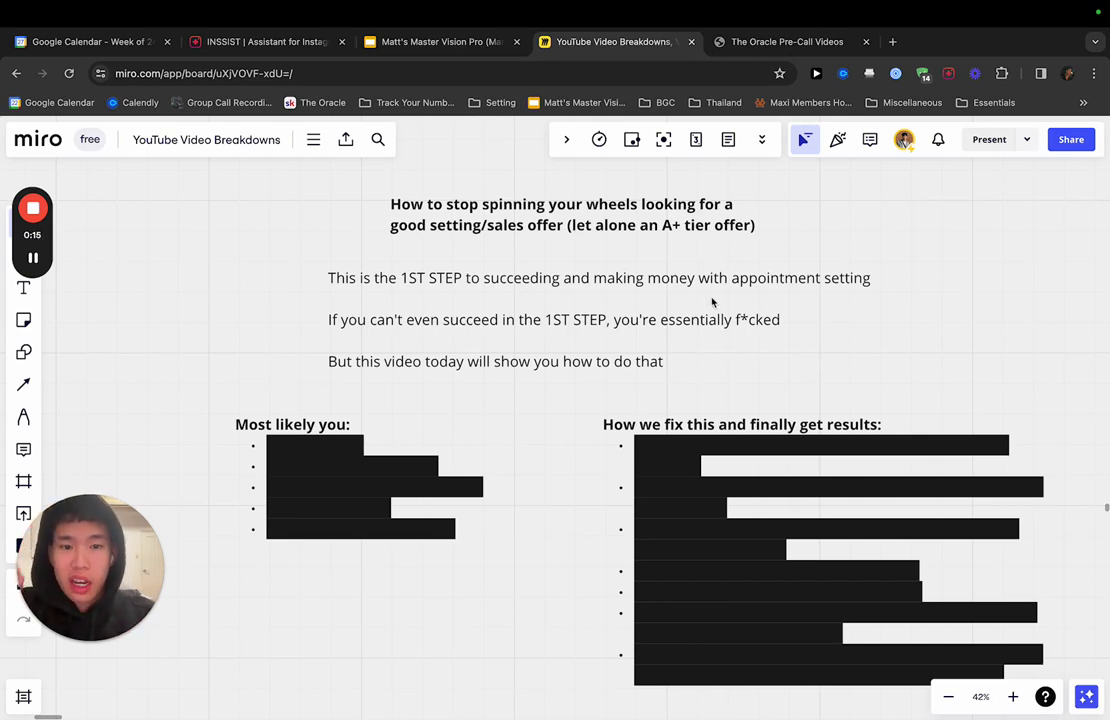
double_click(884, 277)
text(/high ticket al)
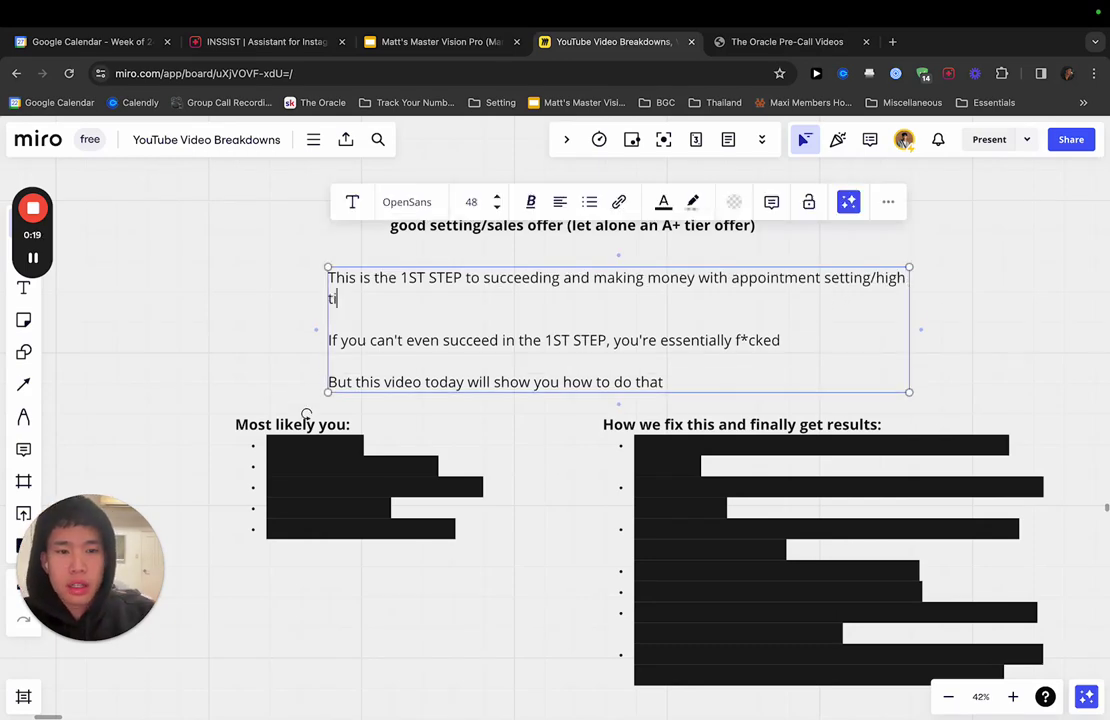
key(BackSpace)
key(BackSpace)
text(sales)
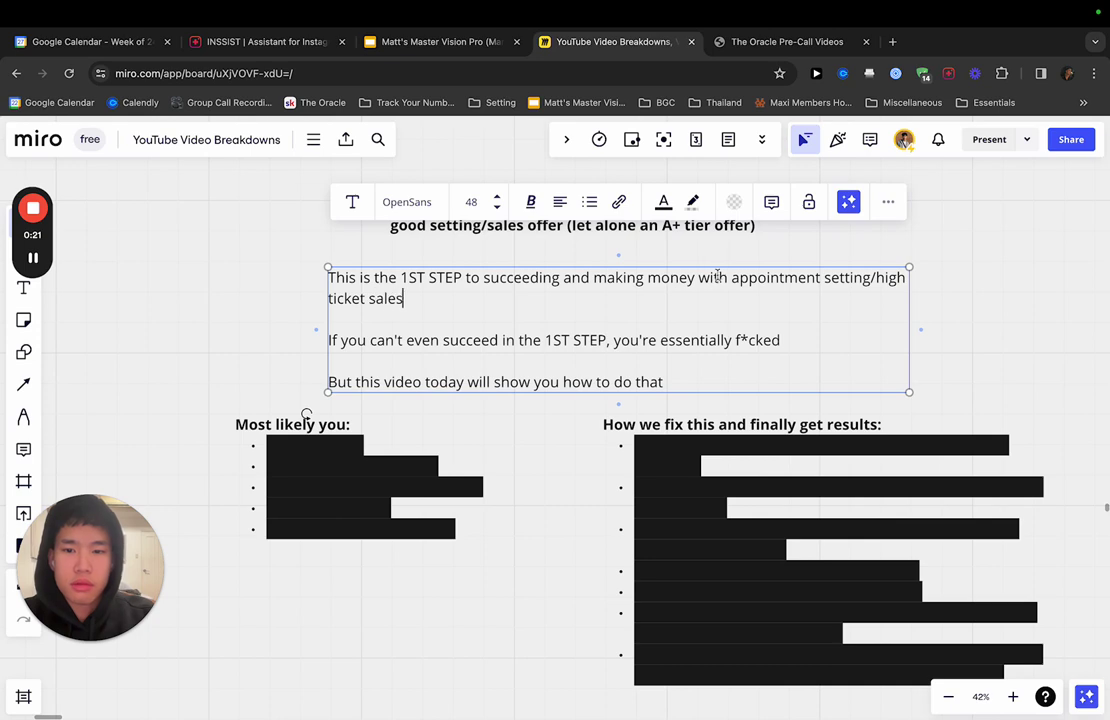
drag(910, 339, 1048, 337)
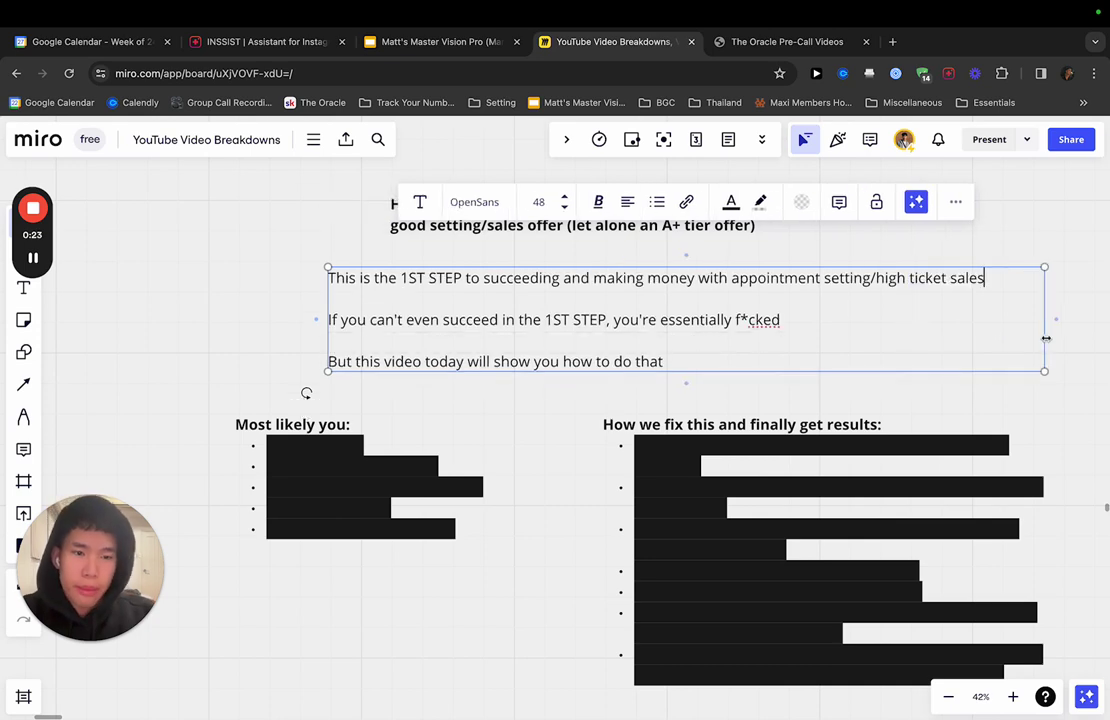
click(954, 401)
- Shift the intro text block slightly to the left
drag(712, 326, 664, 332)
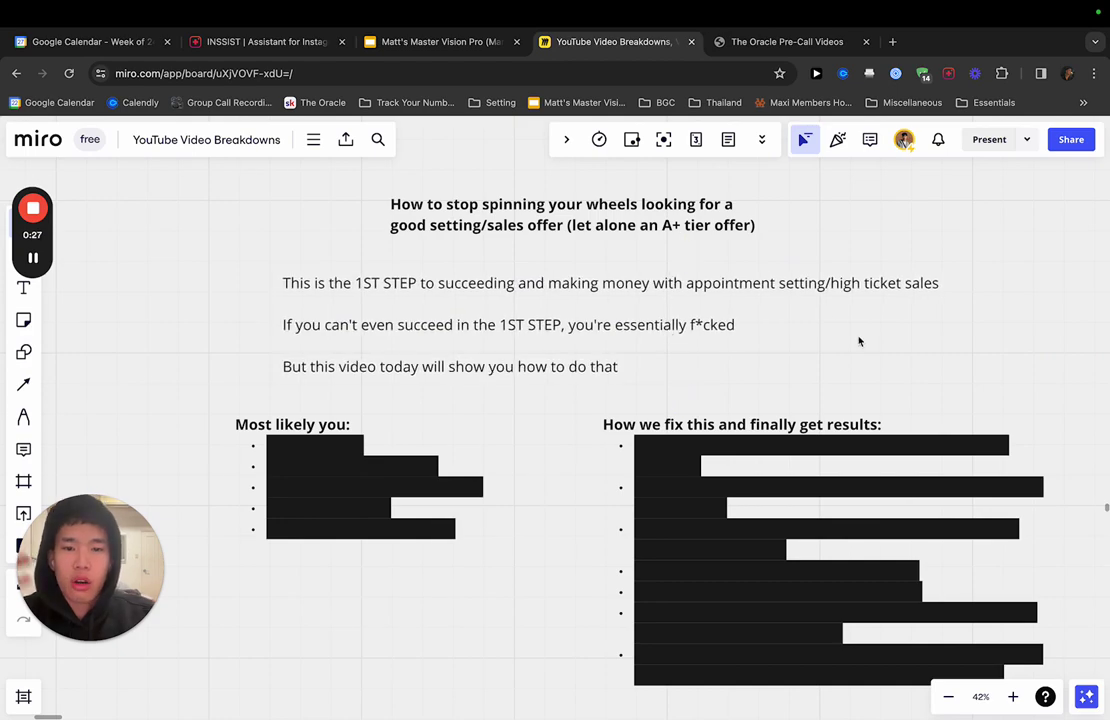
scroll(858, 342, up, 2)
scroll(858, 342, left, 1)
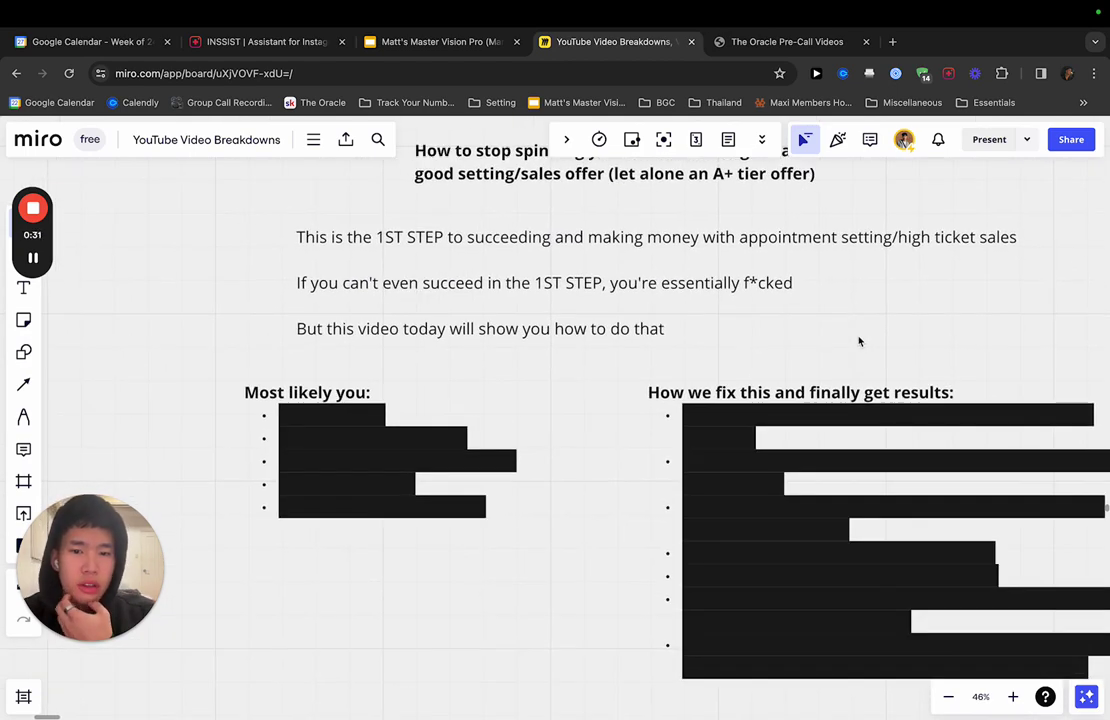
scroll(858, 342, down, 3)
scroll(858, 342, up, 3)
scroll(858, 342, down, 3)
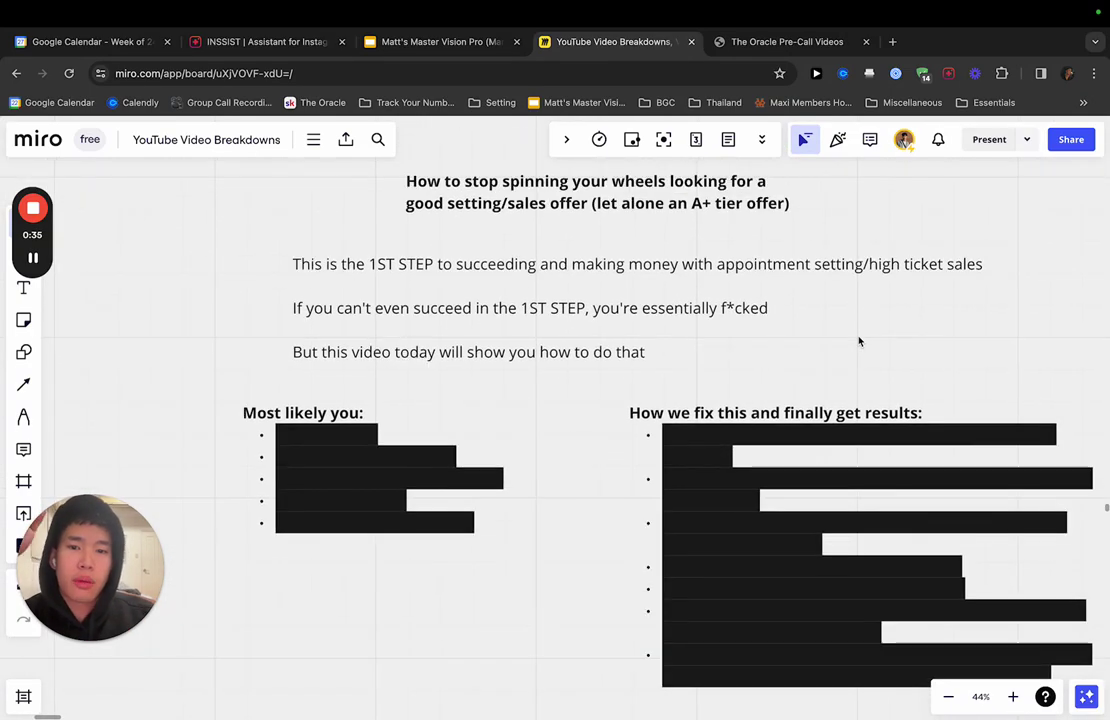
scroll(858, 341, up, 1)
scroll(858, 341, up, 3)
- Set the five masked 'Most likely you' bullets' highlight to No color
click(396, 379)
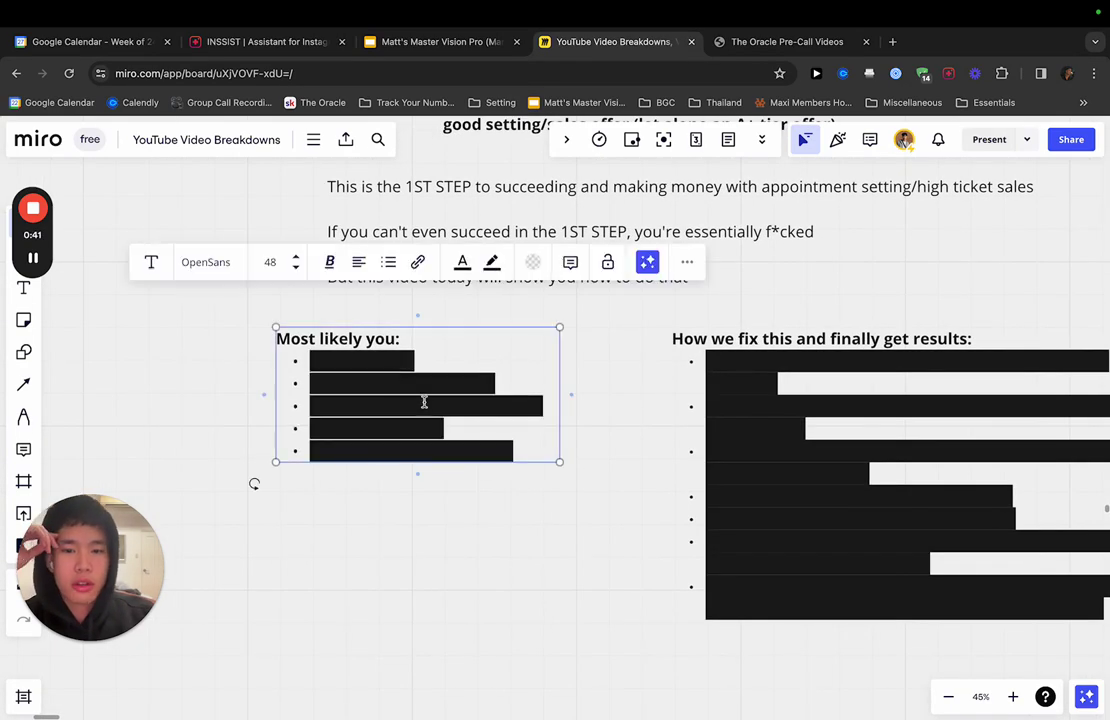
drag(537, 457, 292, 359)
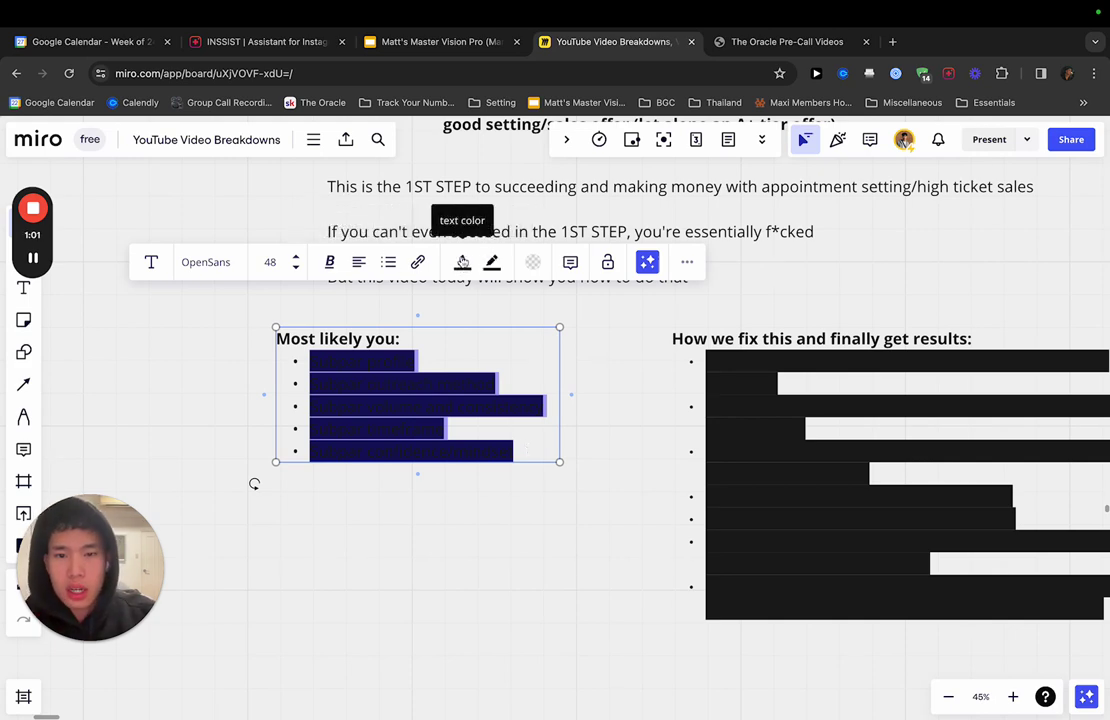
click(492, 262)
click(443, 300)
click(391, 524)
- Select profile, outreach, volume and consistency, timeframe and confidence/mindset in turn to point them out
click(378, 363)
double_click(378, 363)
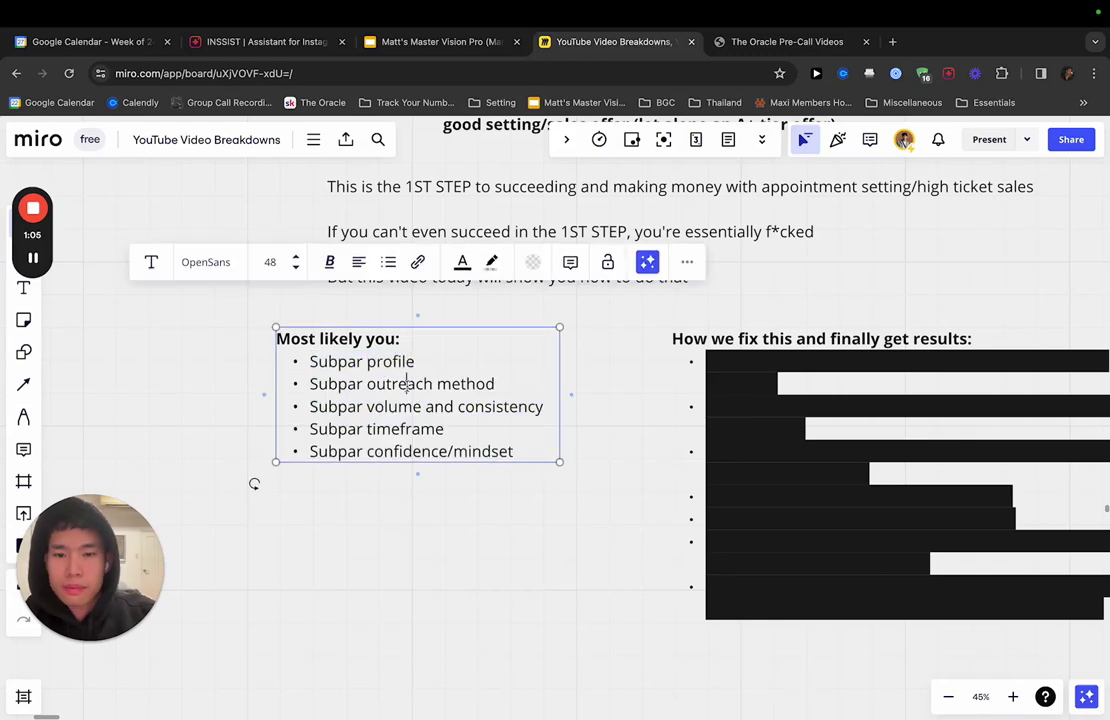
double_click(404, 384)
triple_click(436, 409)
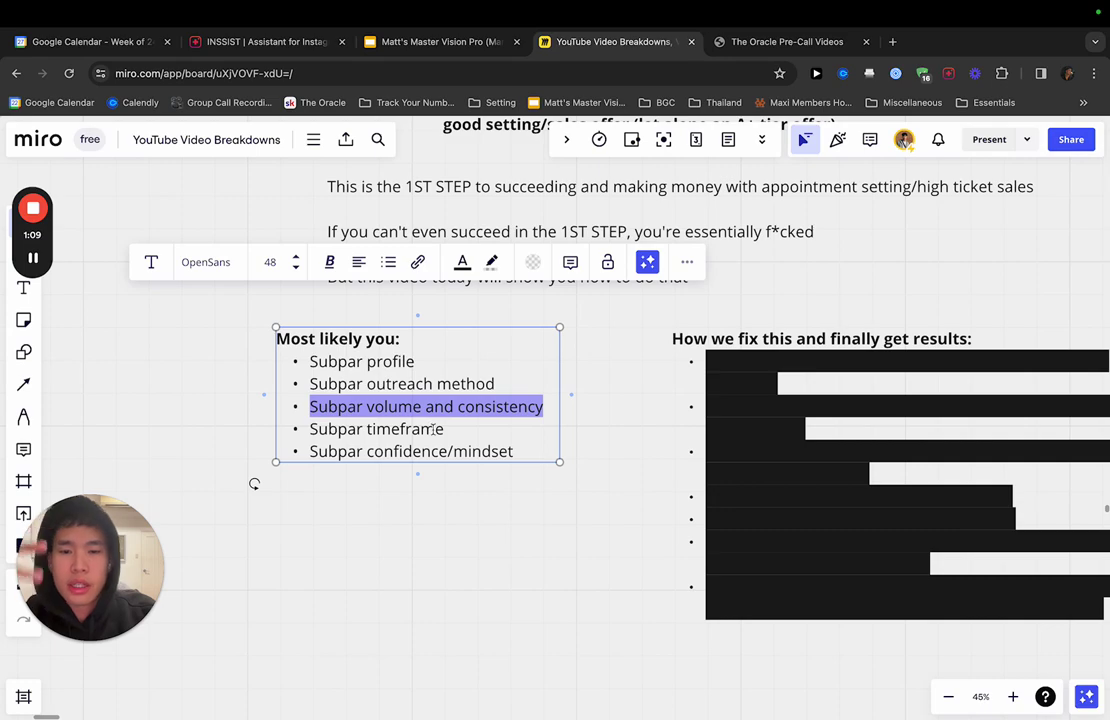
triple_click(436, 429)
triple_click(451, 451)
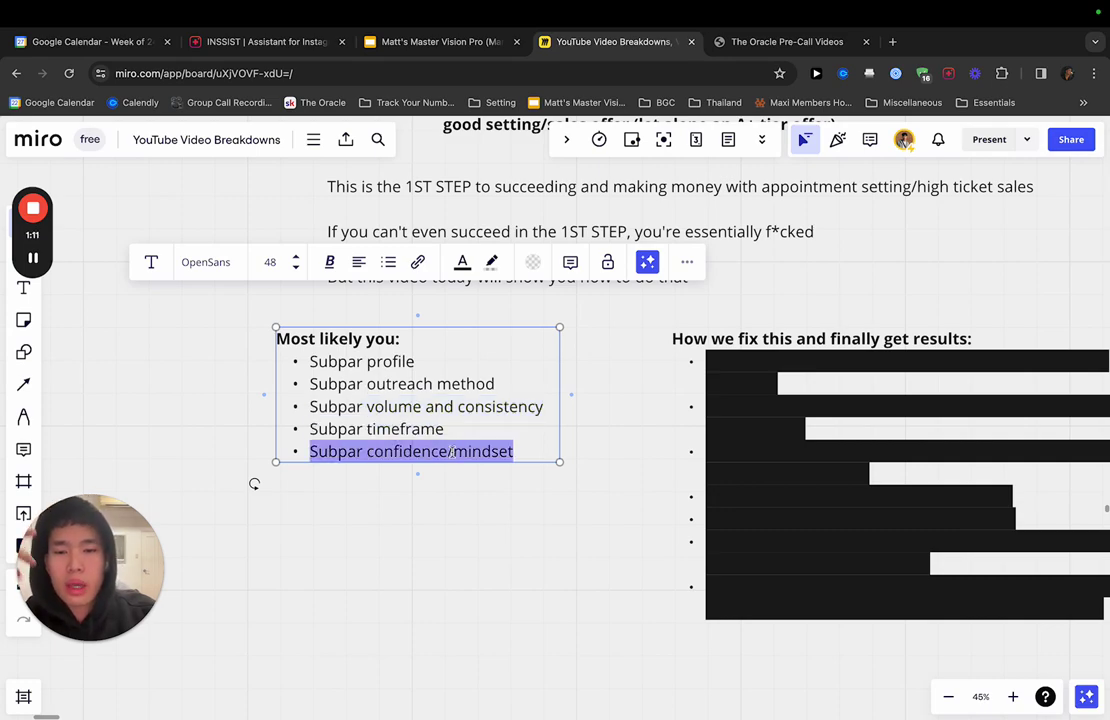
click(448, 533)
scroll(448, 533, up, 3)
scroll(448, 533, up, 2)
scroll(449, 456, right, 2)
scroll(449, 456, up, 2)
scroll(449, 456, down, 2)
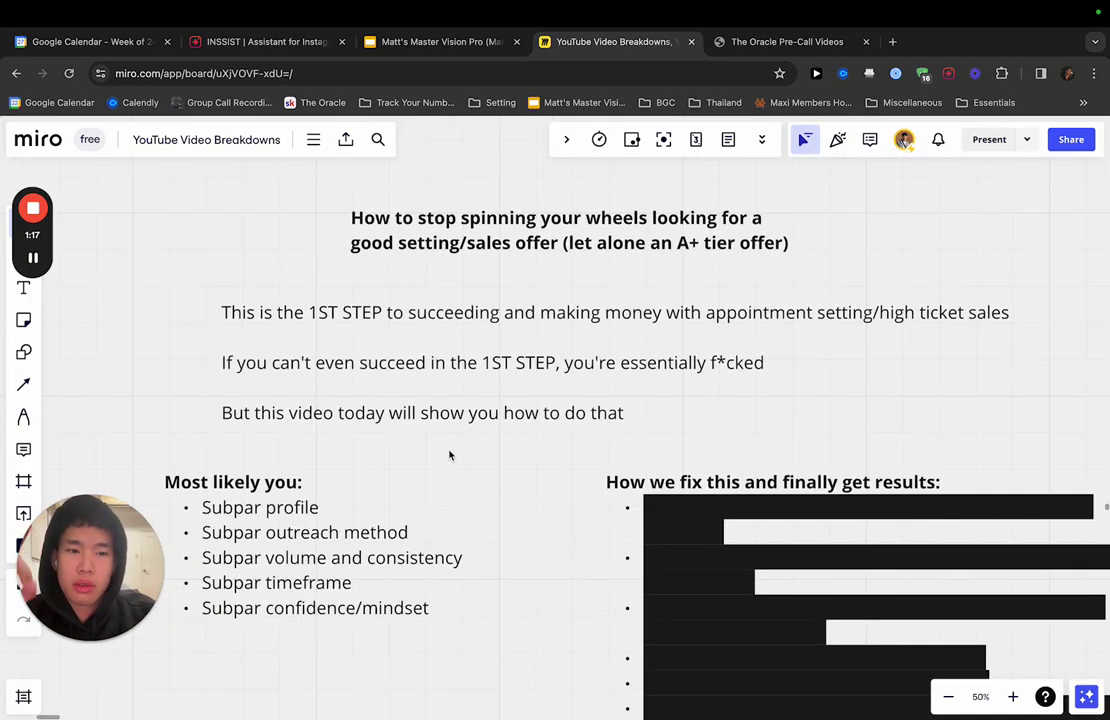
click(575, 365)
click(573, 366)
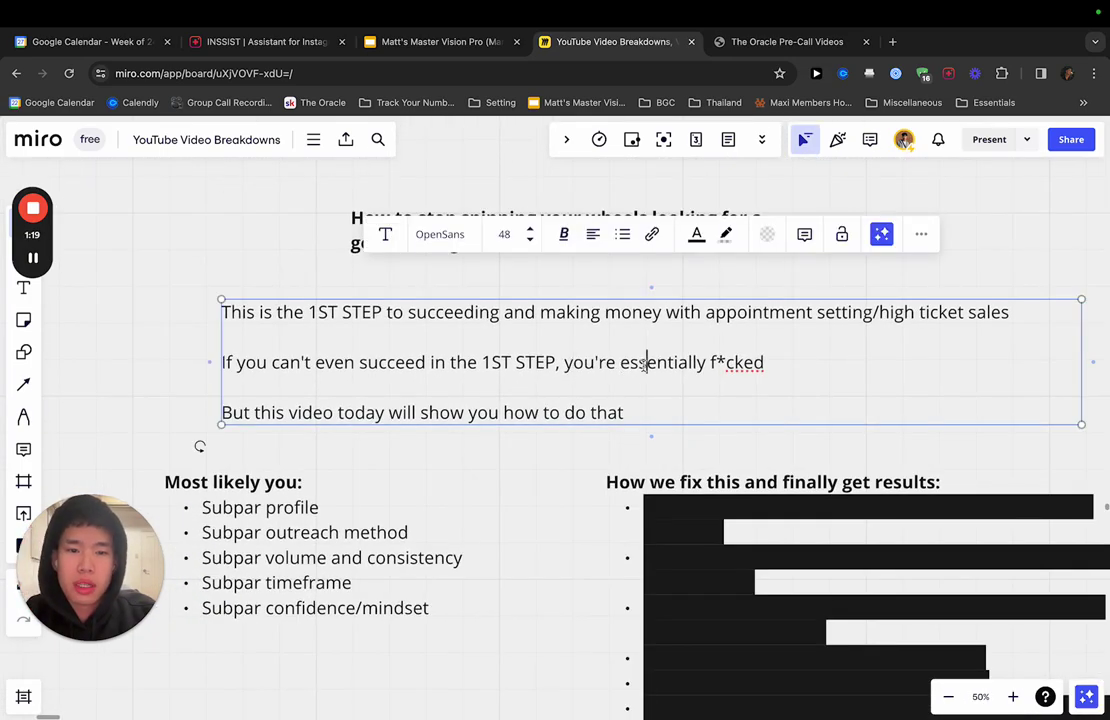
double_click(650, 365)
click(650, 365)
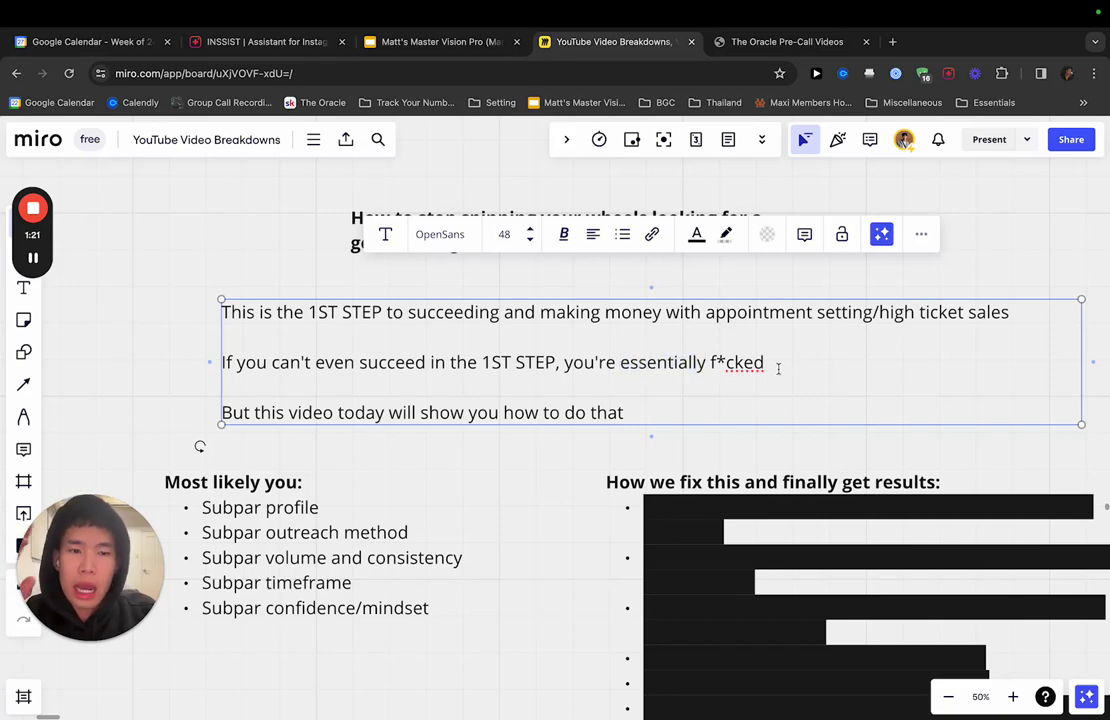
drag(775, 363, 558, 362)
click(558, 362)
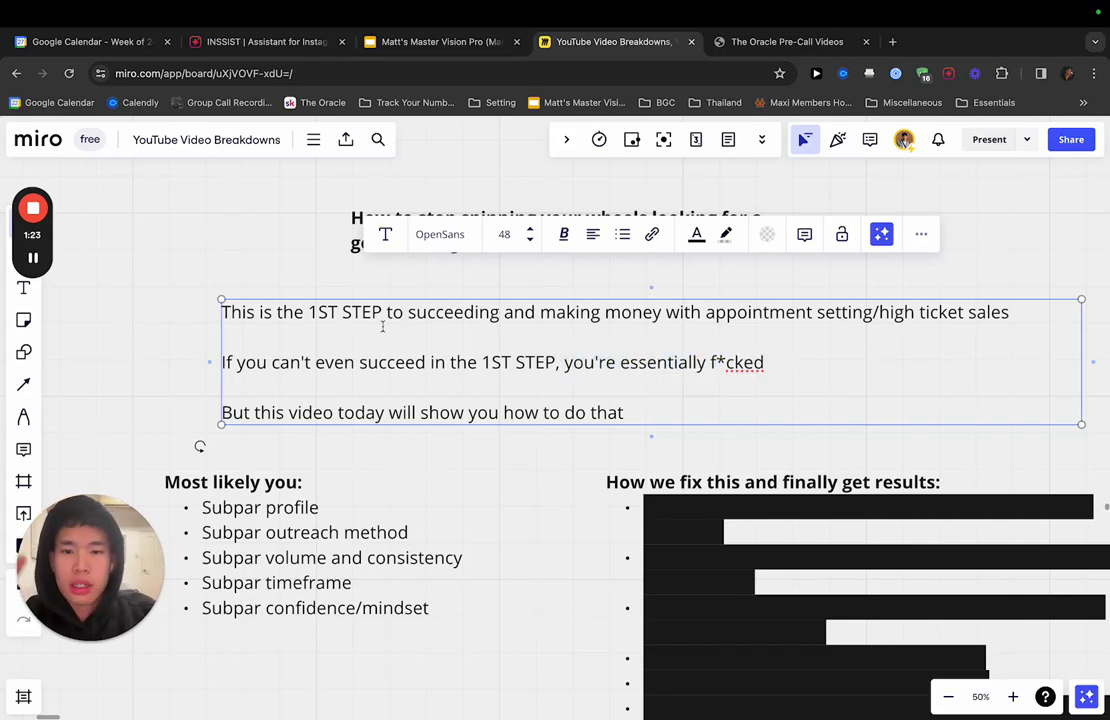
mouse_move(318, 312)
mouse_down()
mouse_move(437, 316)
mouse_move(308, 313)
mouse_up()
click(437, 316)
click(466, 362)
drag(478, 363, 598, 363)
click(598, 363)
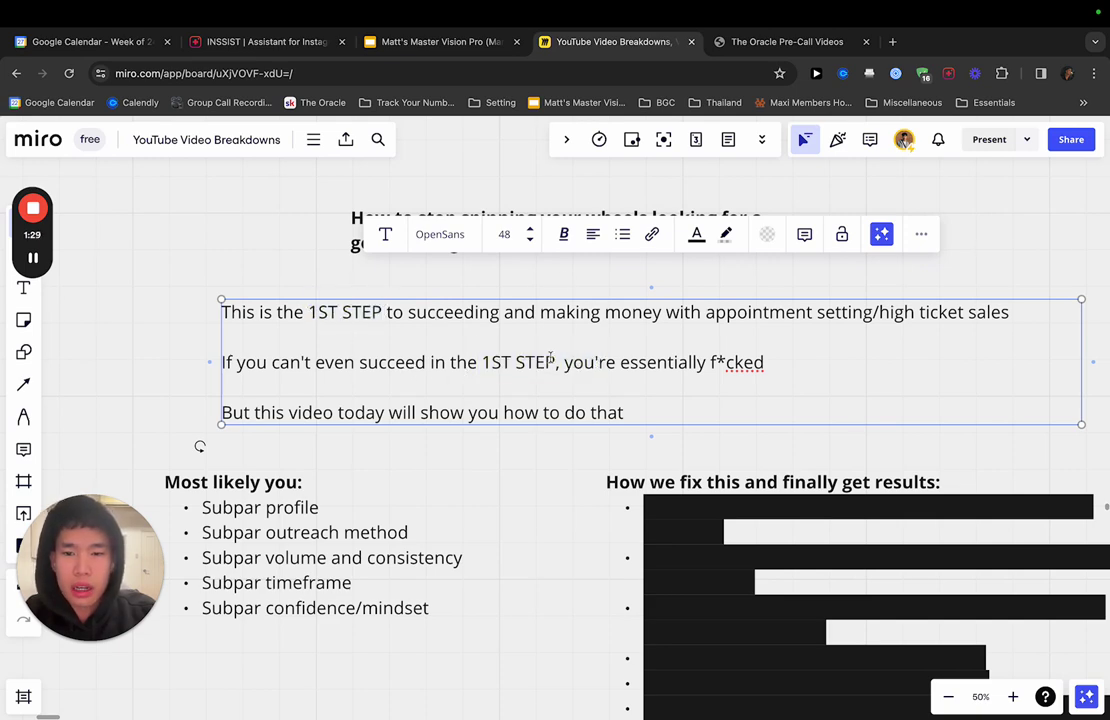
scroll(800, 333, down, 2)
click(605, 503)
scroll(605, 505, up, 3)
scroll(605, 505, down, 2)
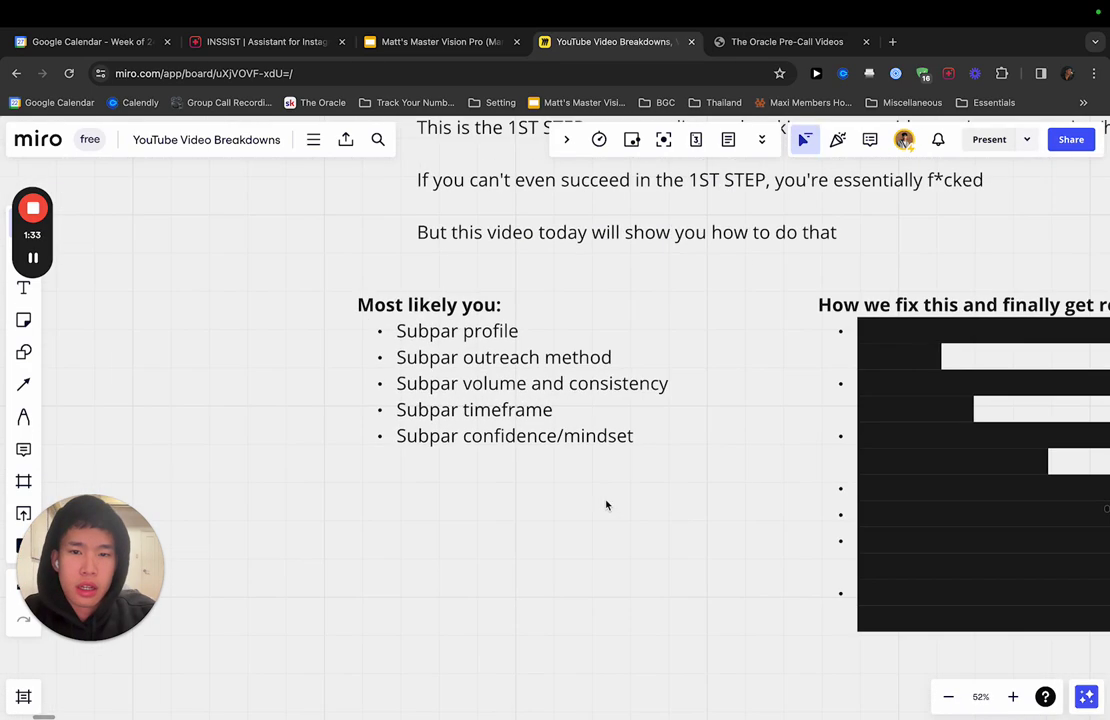
triple_click(577, 233)
click(472, 326)
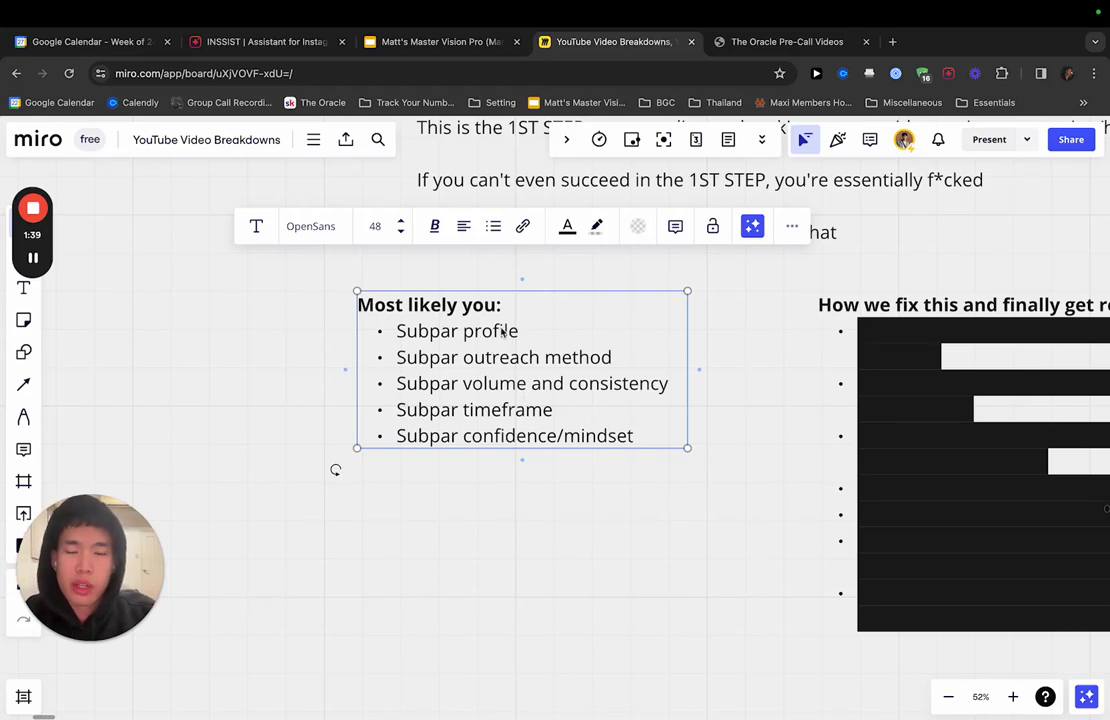
double_click(476, 331)
triple_click(476, 331)
click(456, 357)
drag(397, 330, 636, 436)
click(639, 437)
drag(399, 330, 600, 330)
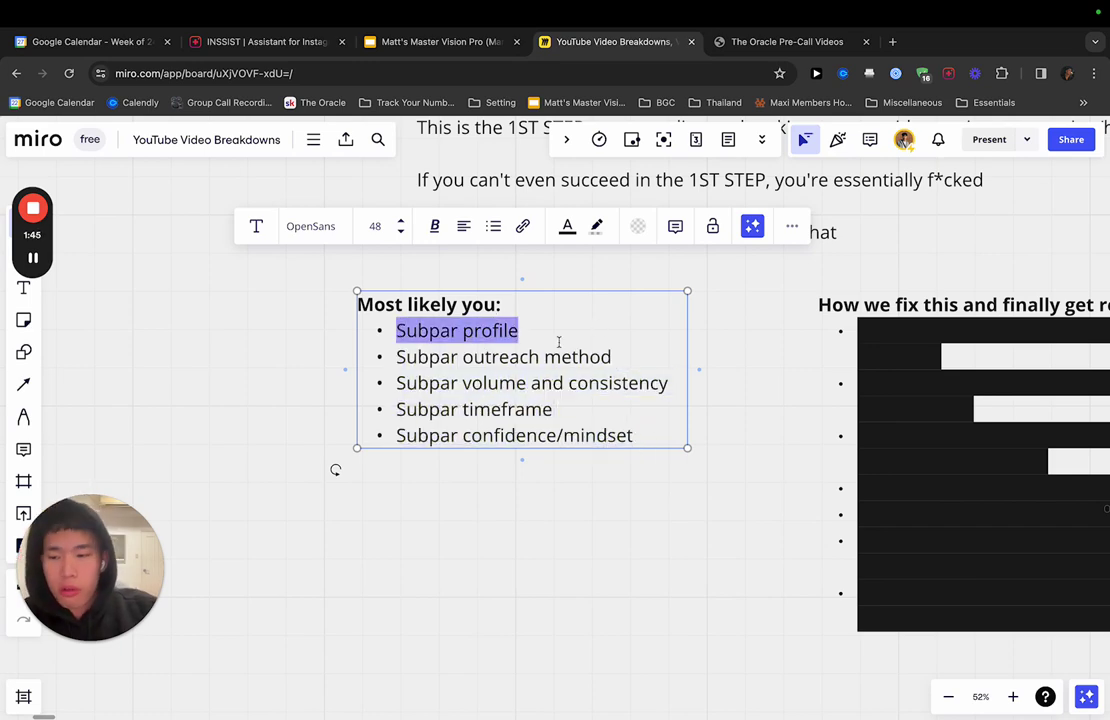
click(440, 358)
click(397, 409)
drag(397, 409, 430, 409)
click(553, 409)
drag(553, 409, 398, 409)
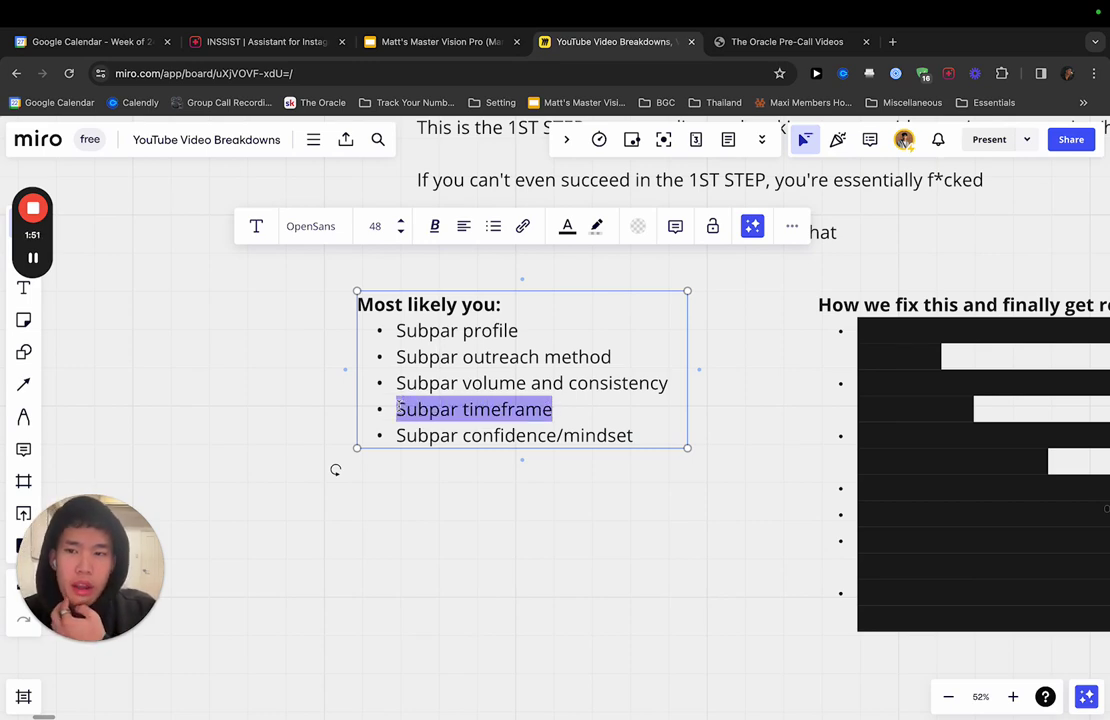
click(503, 332)
click(396, 334)
drag(396, 336, 557, 330)
click(557, 330)
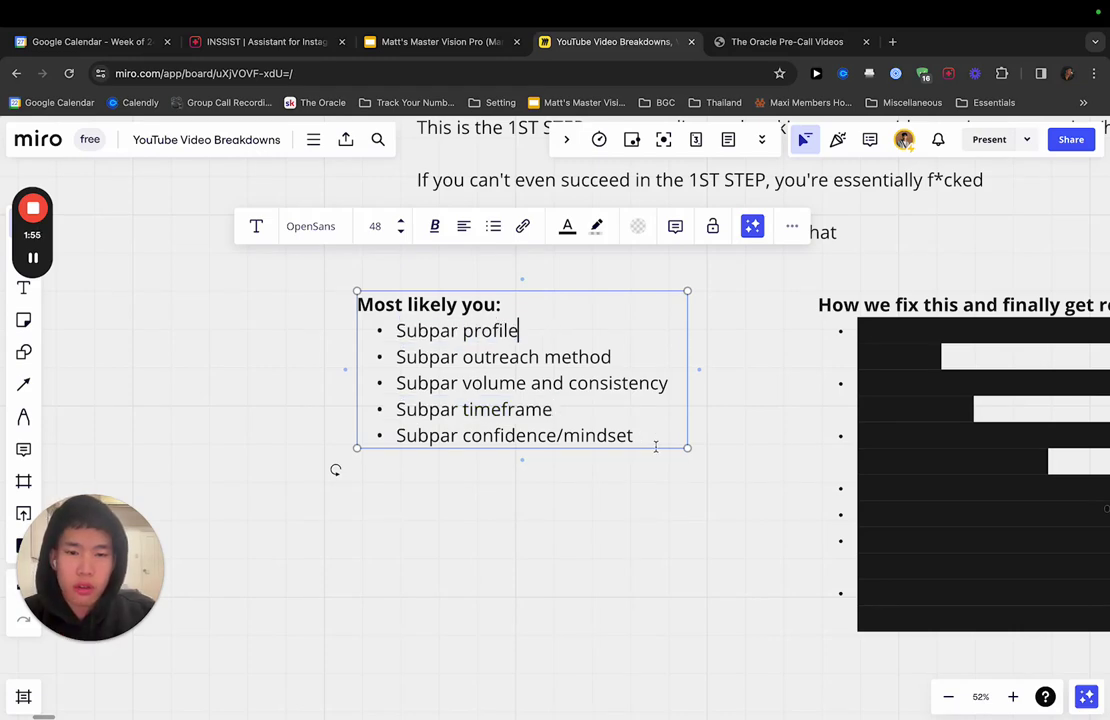
click(396, 357)
drag(396, 357, 626, 360)
click(625, 360)
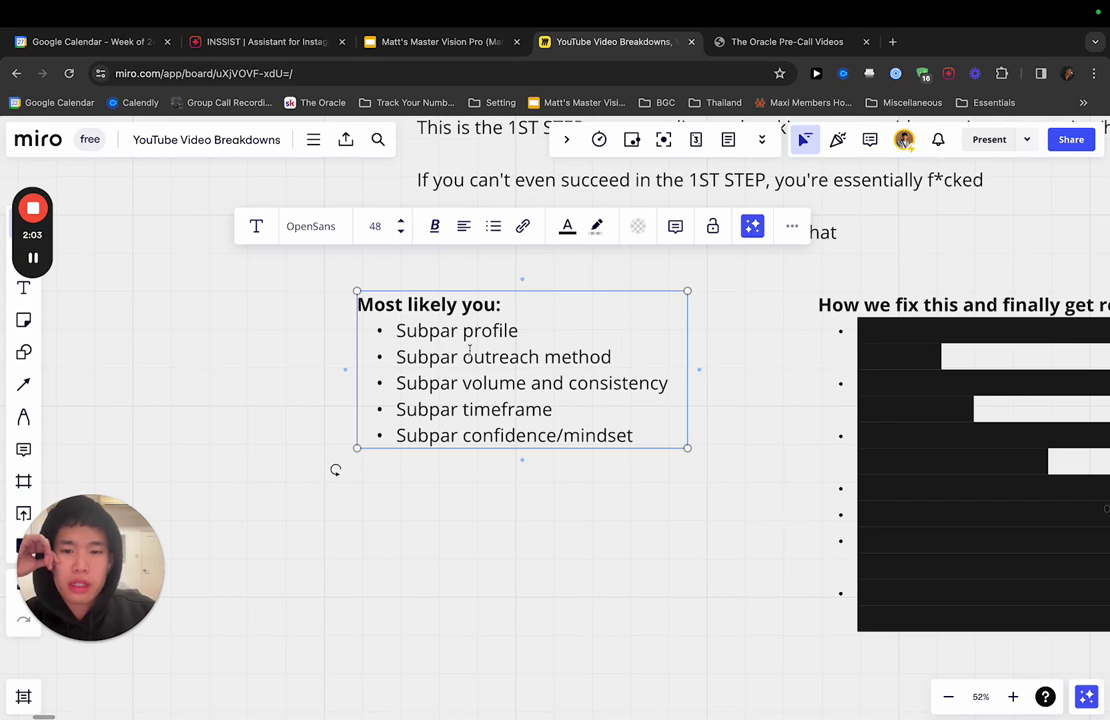
scroll(560, 337, right, 4)
scroll(577, 350, right, 3)
- Clear the first fix bullet's highlight, revealing 'Optimise your profile (no you don't need thousands of followers)'
click(577, 348)
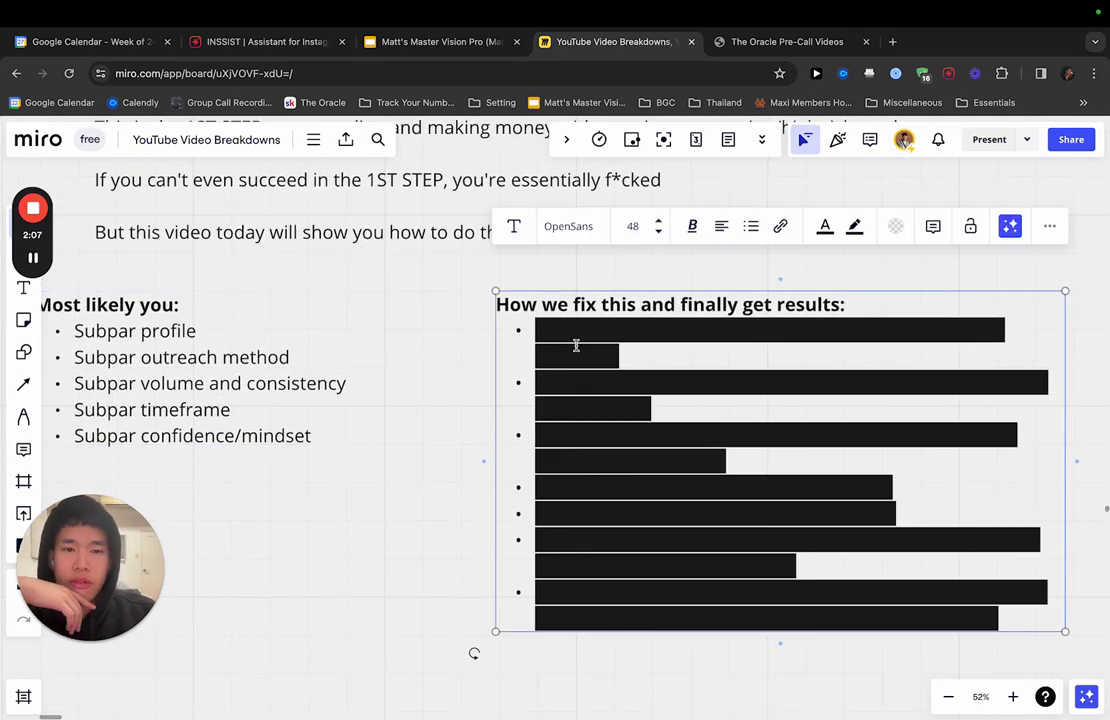
triple_click(549, 328)
click(854, 226)
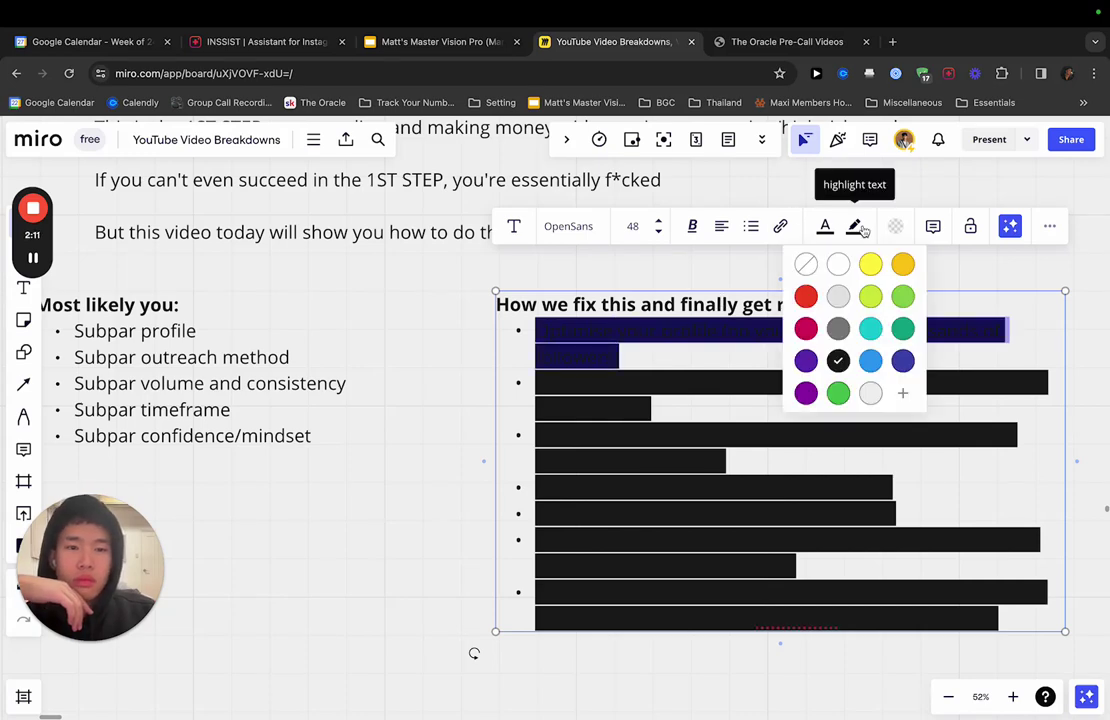
click(809, 265)
click(725, 330)
scroll(725, 335, left, 2)
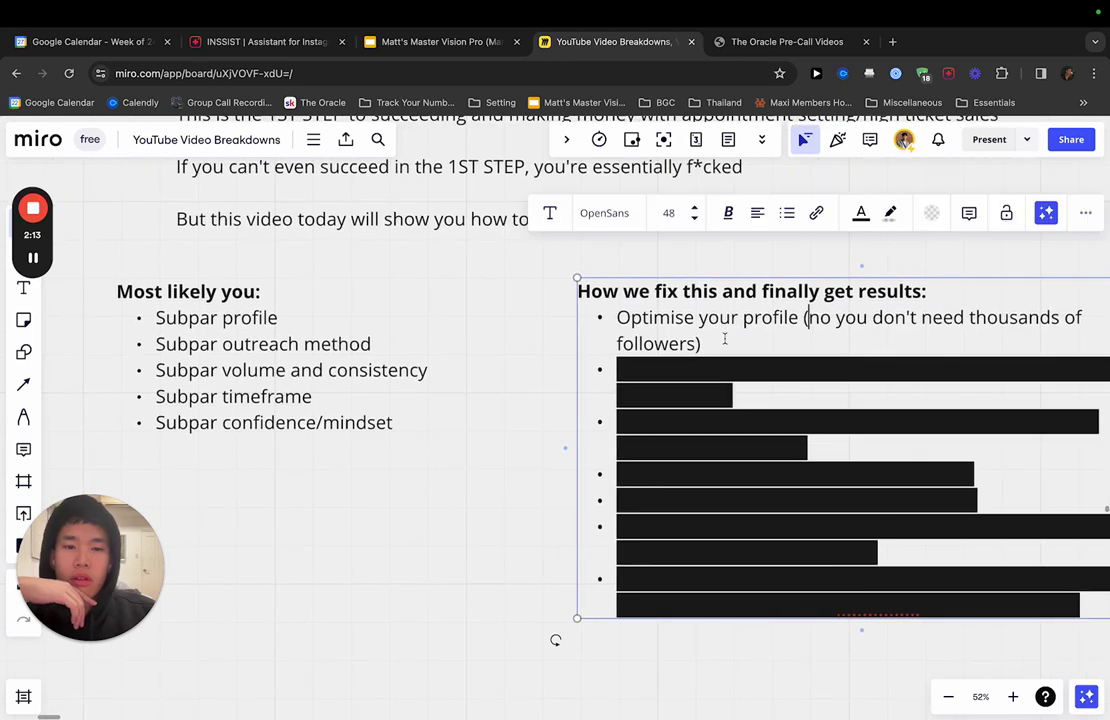
scroll(725, 339, right, 2)
click(722, 348)
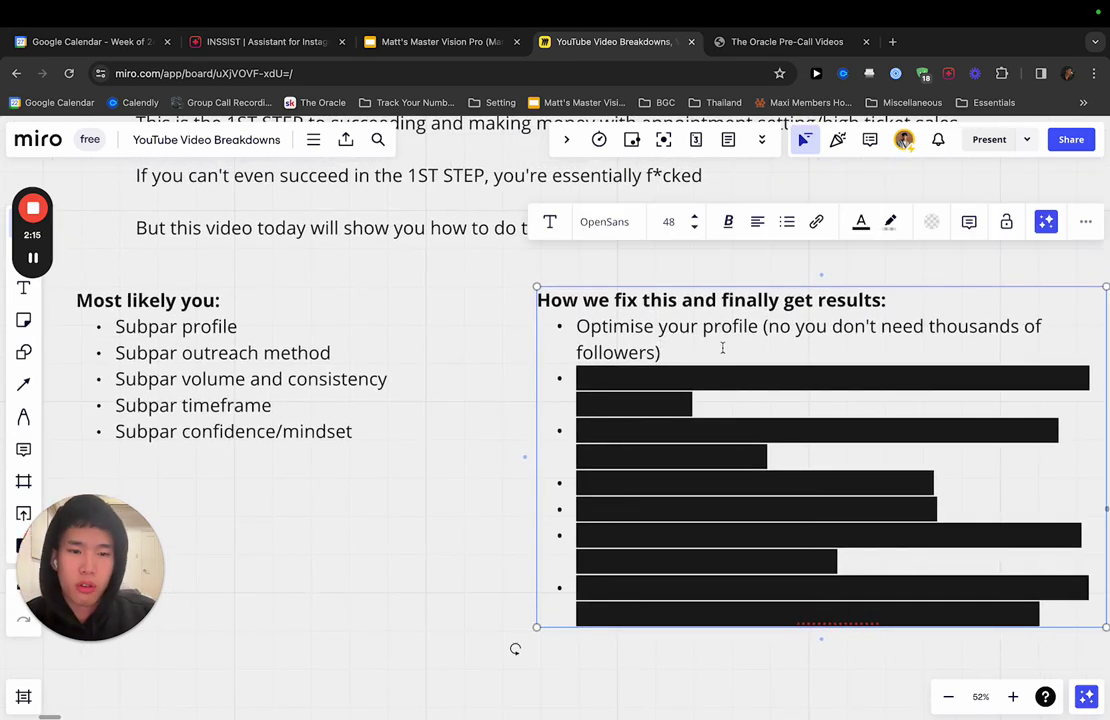
scroll(722, 348, right, 2)
scroll(722, 348, down, 1)
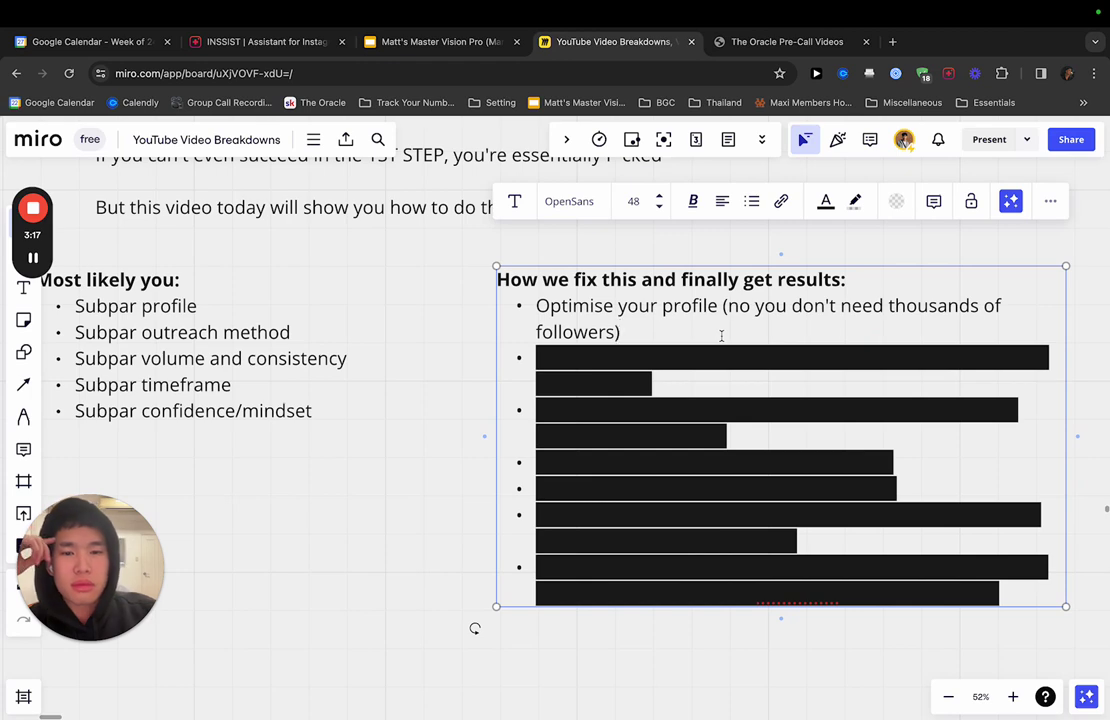
shift+click(660, 305)
click(646, 310)
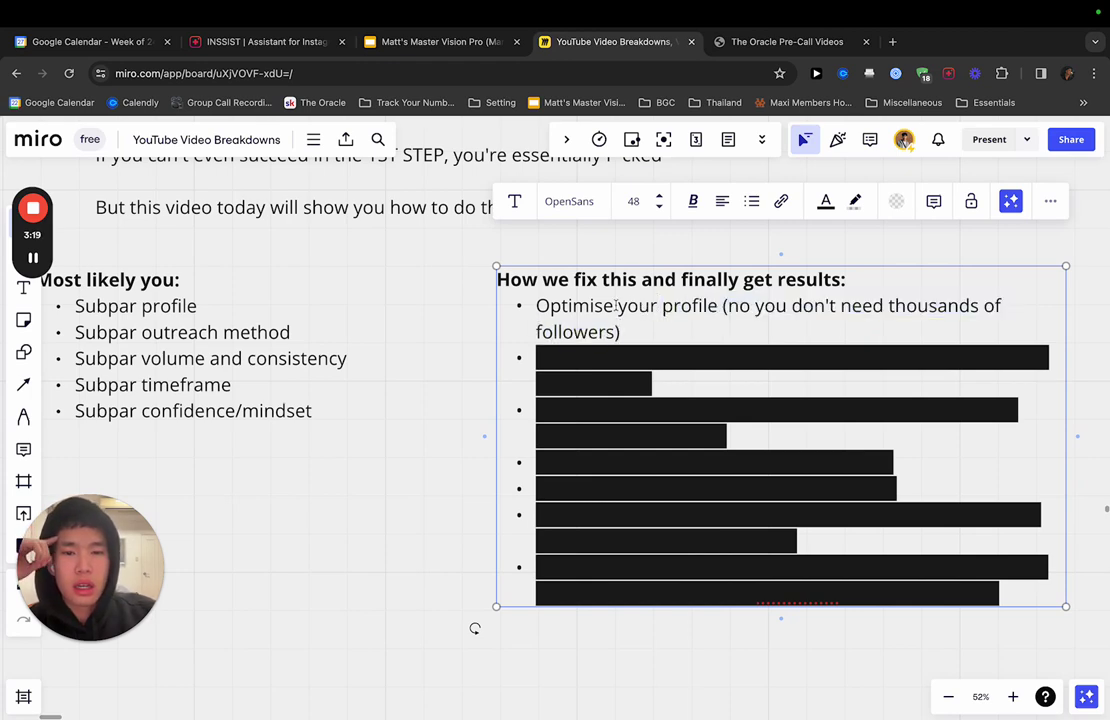
click(537, 306)
drag(537, 306, 722, 337)
click(619, 306)
click(537, 306)
click(722, 337)
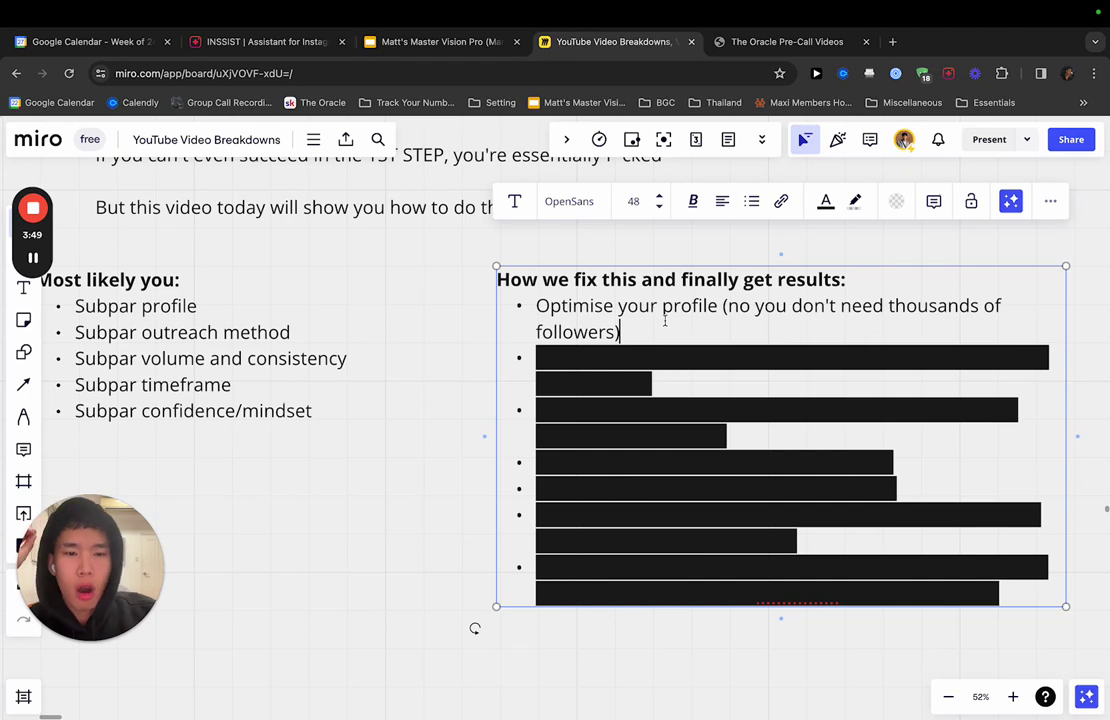
drag(663, 320, 639, 307)
click(639, 307)
drag(535, 307, 674, 336)
click(670, 334)
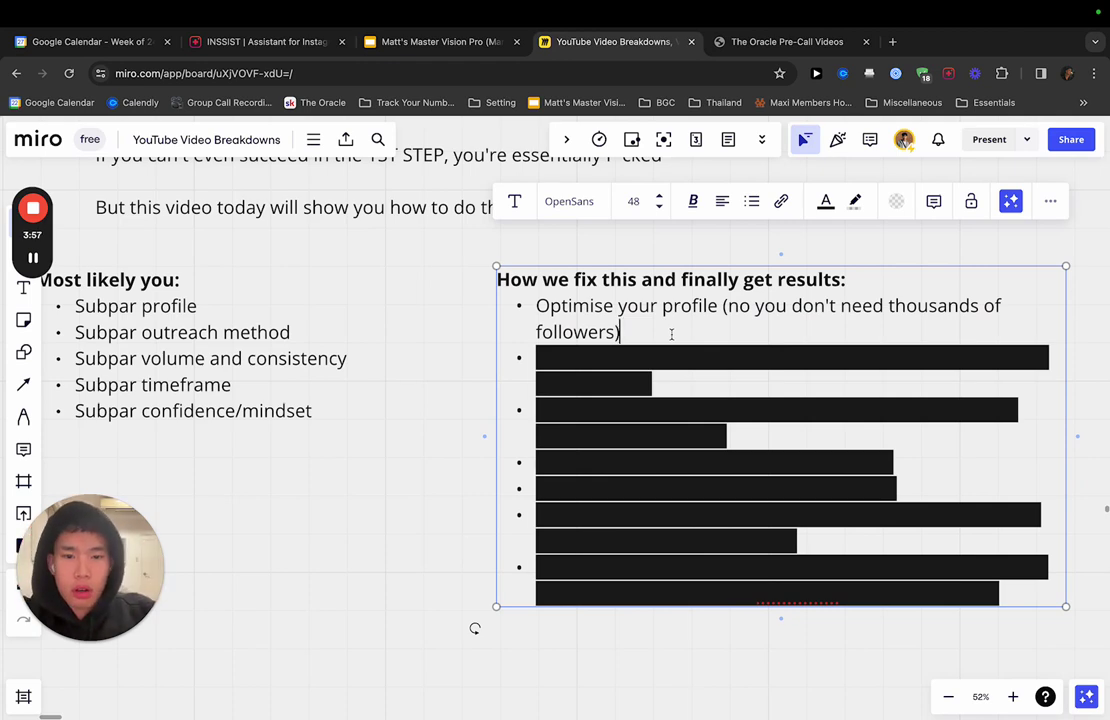
drag(671, 334, 536, 305)
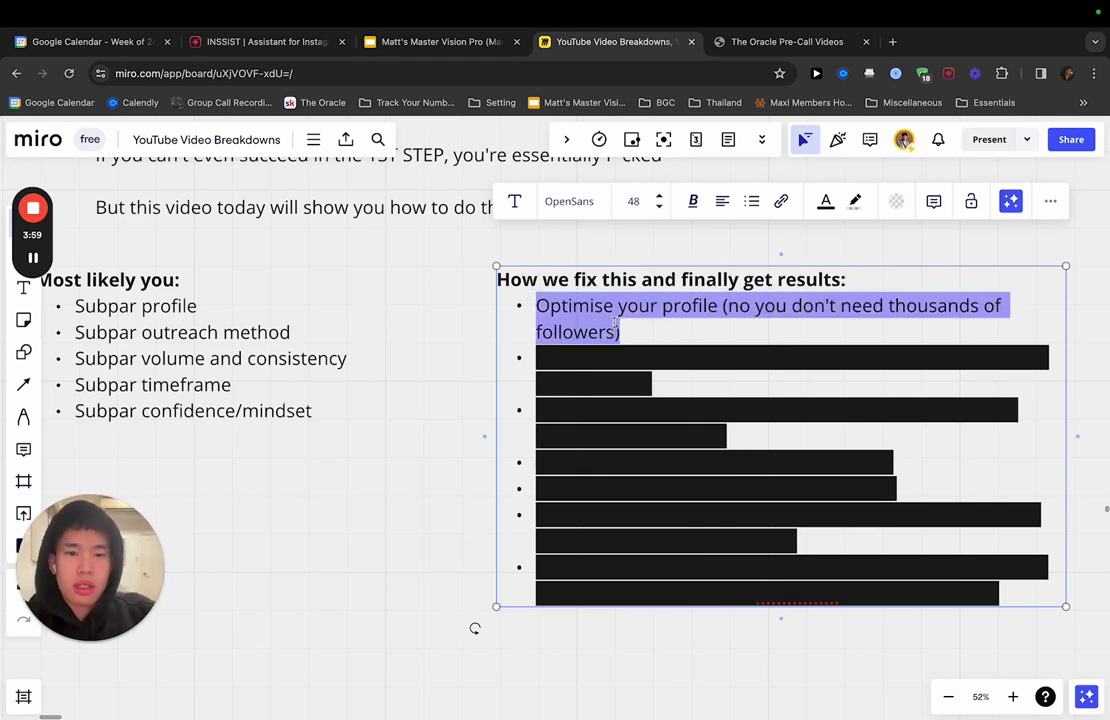
key(Left)
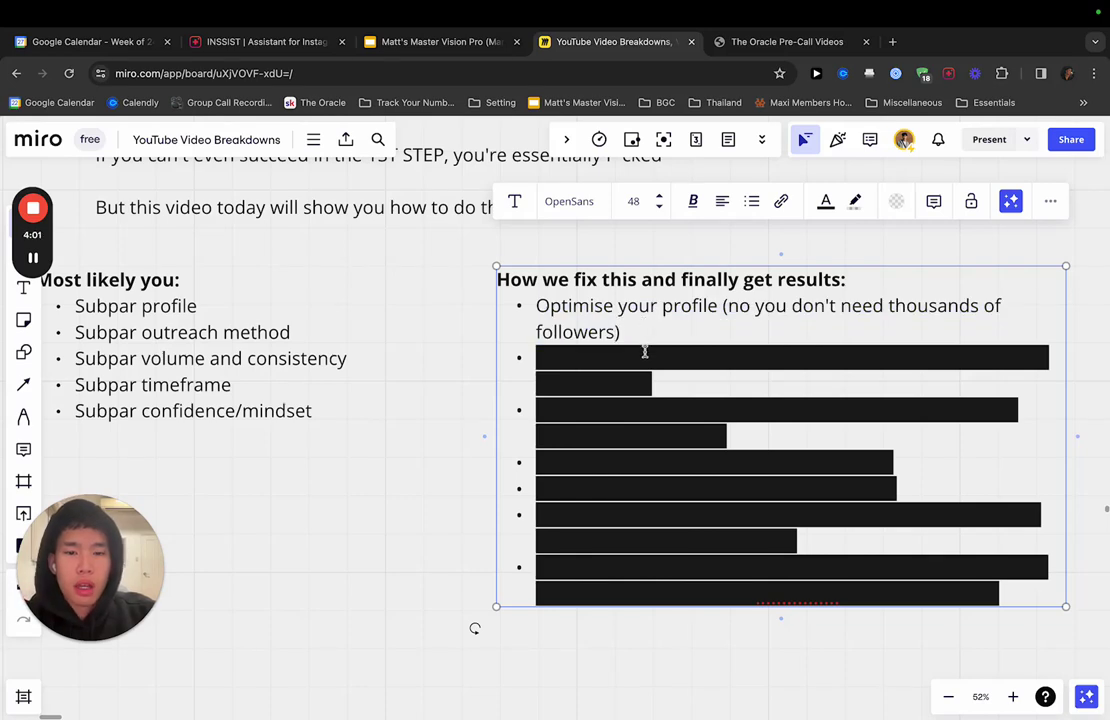
- Remove the black highlight from the second fix, the actual/proven outreach method bullet
triple_click(645, 352)
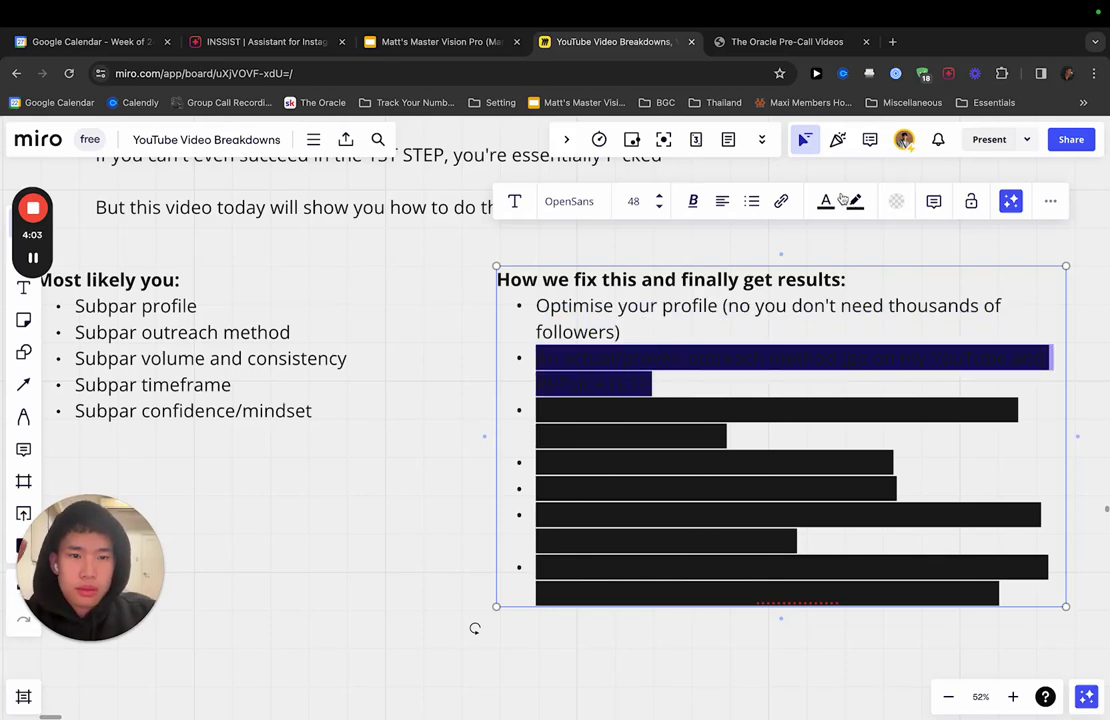
click(855, 201)
click(803, 244)
click(724, 318)
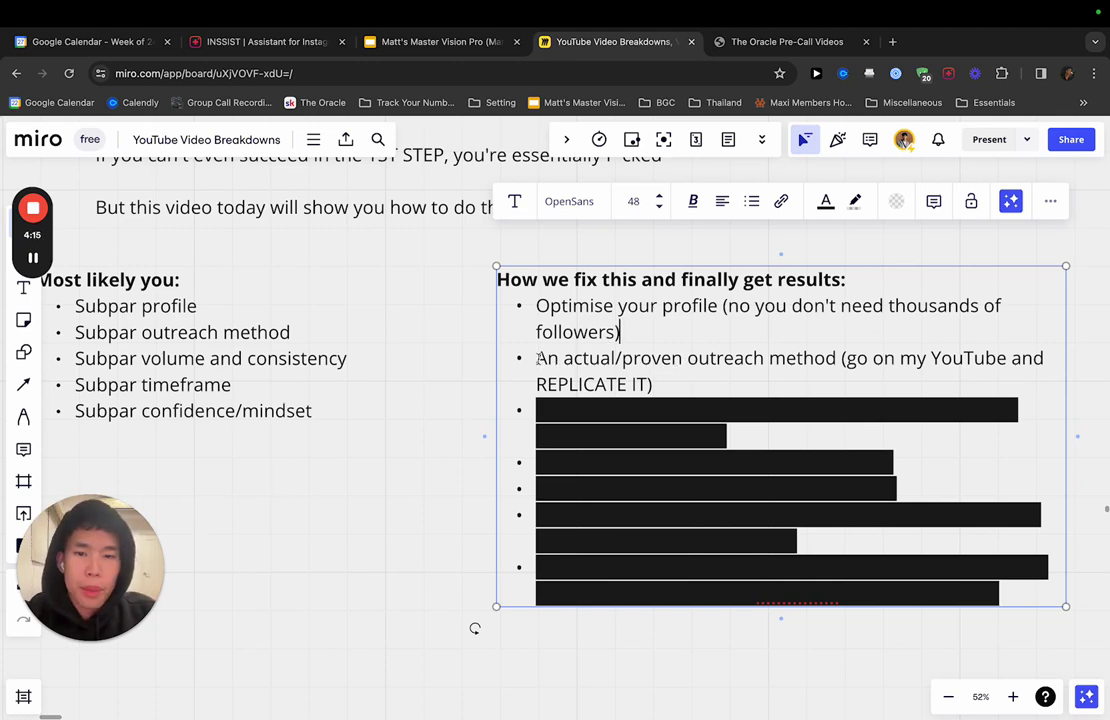
- Select parts of the outreach-method bullet, including its parenthetical YouTube note, to point them out
drag(537, 360, 753, 398)
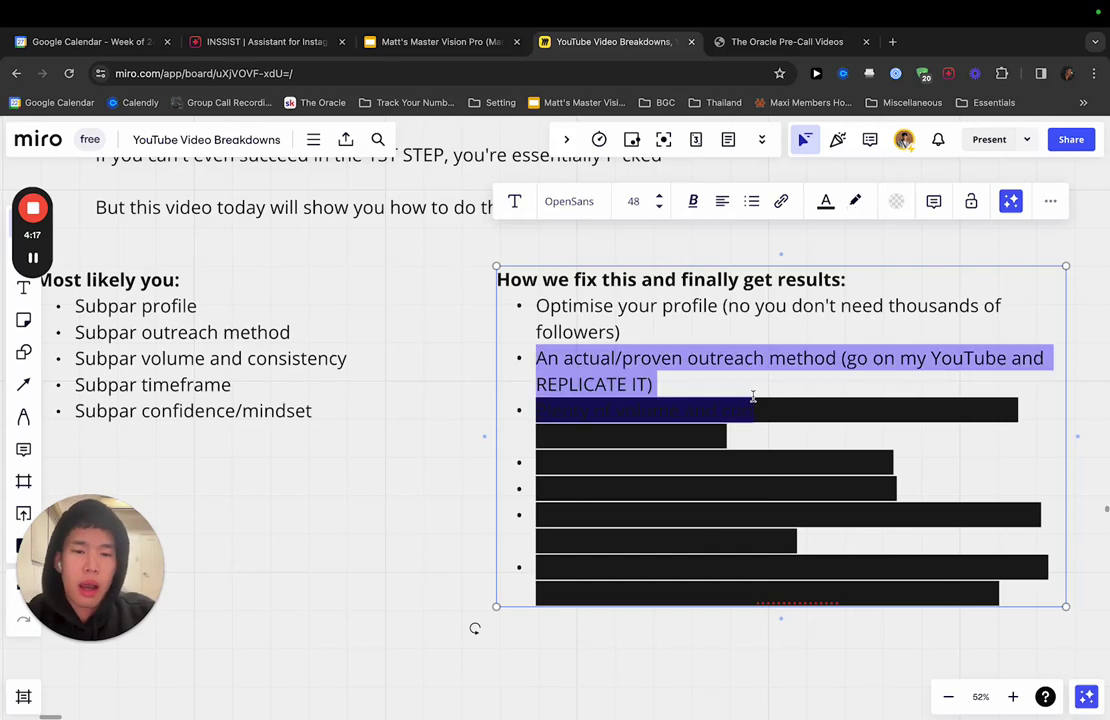
click(750, 394)
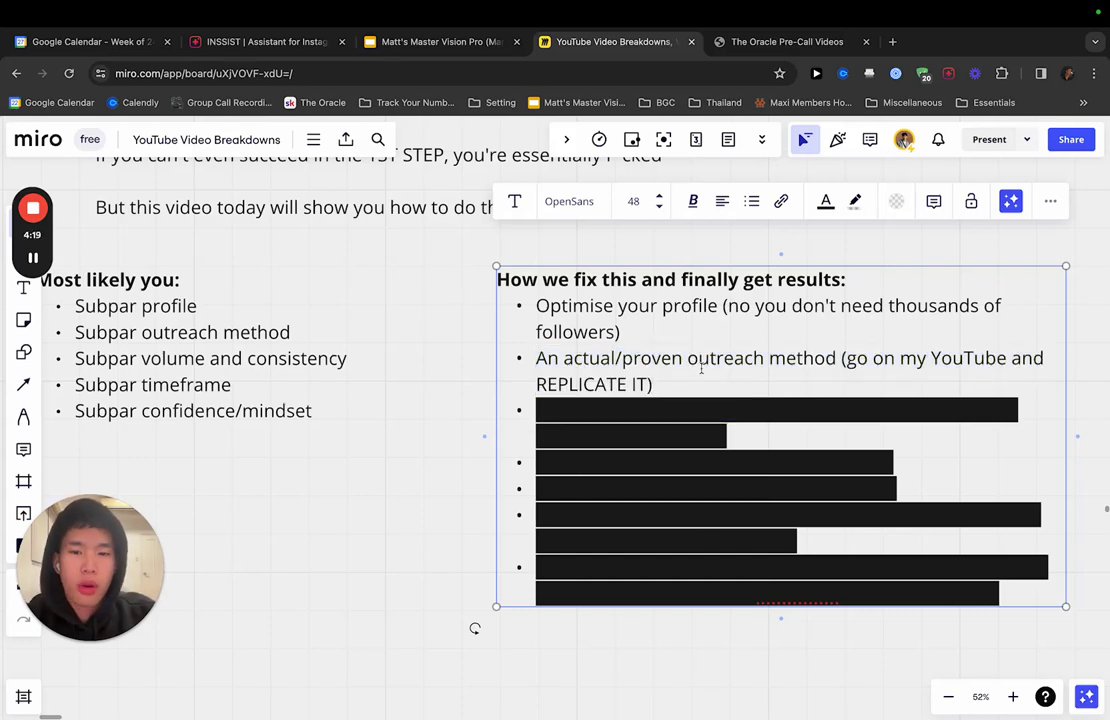
drag(700, 368, 572, 358)
click(572, 358)
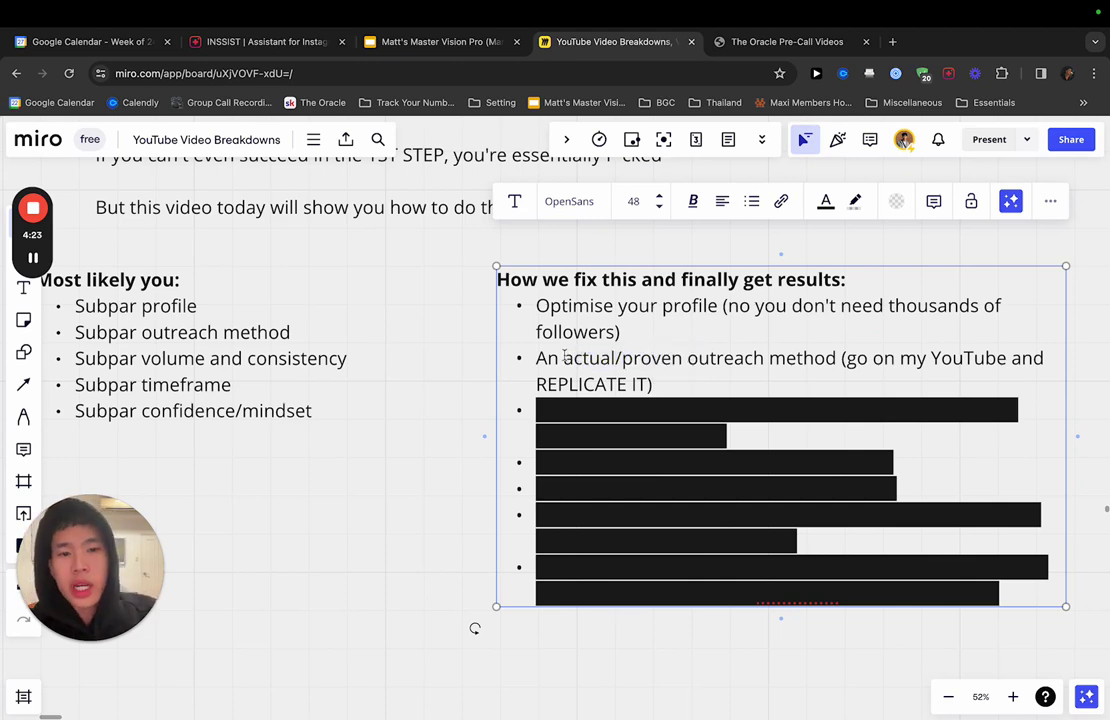
click(563, 357)
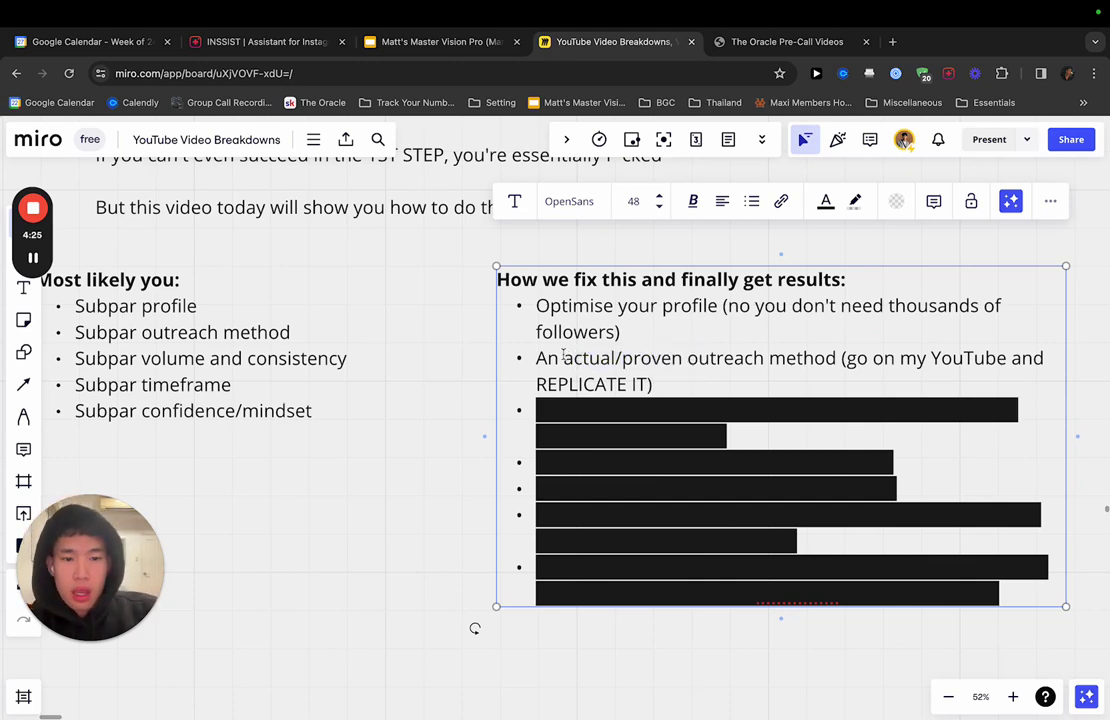
drag(842, 362, 889, 373)
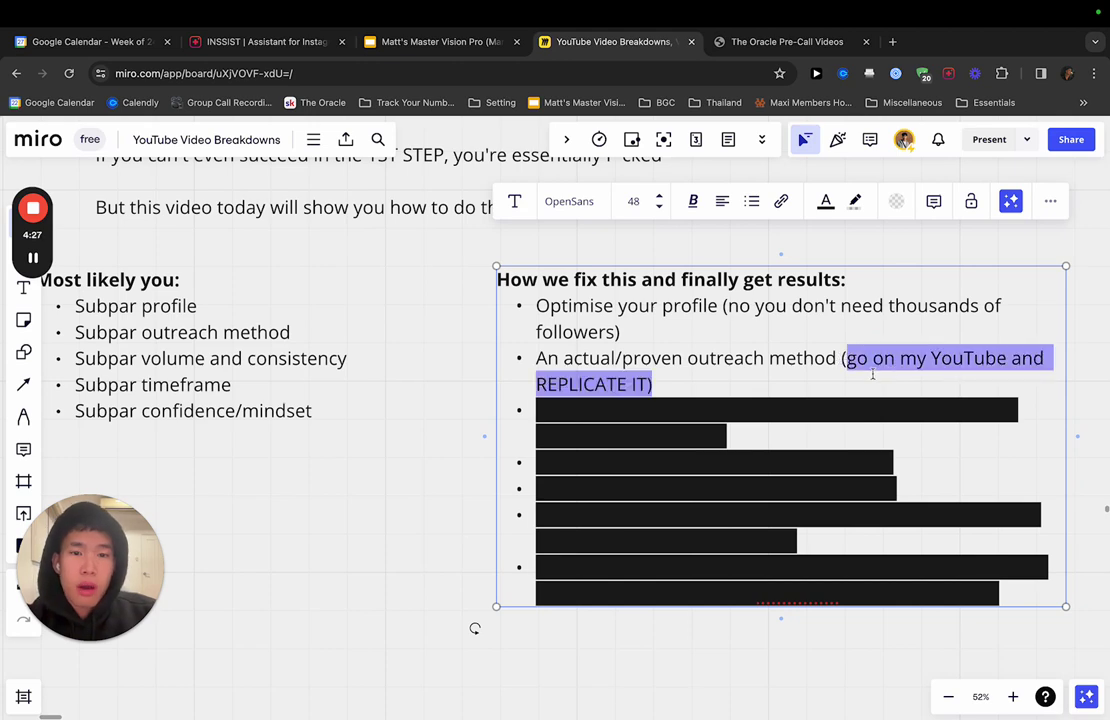
click(872, 374)
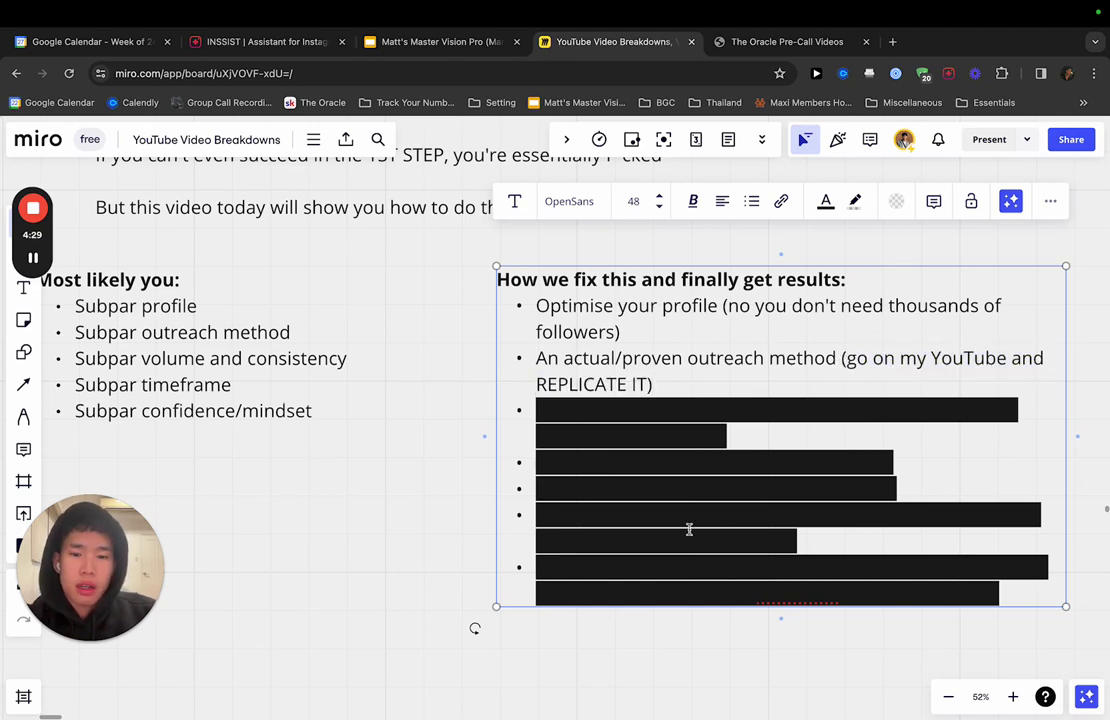
scroll(659, 531, down, 1)
- Set the sixth bullet's highlight to White, revealing the 'How to land your first position' playlist bullet
triple_click(590, 500)
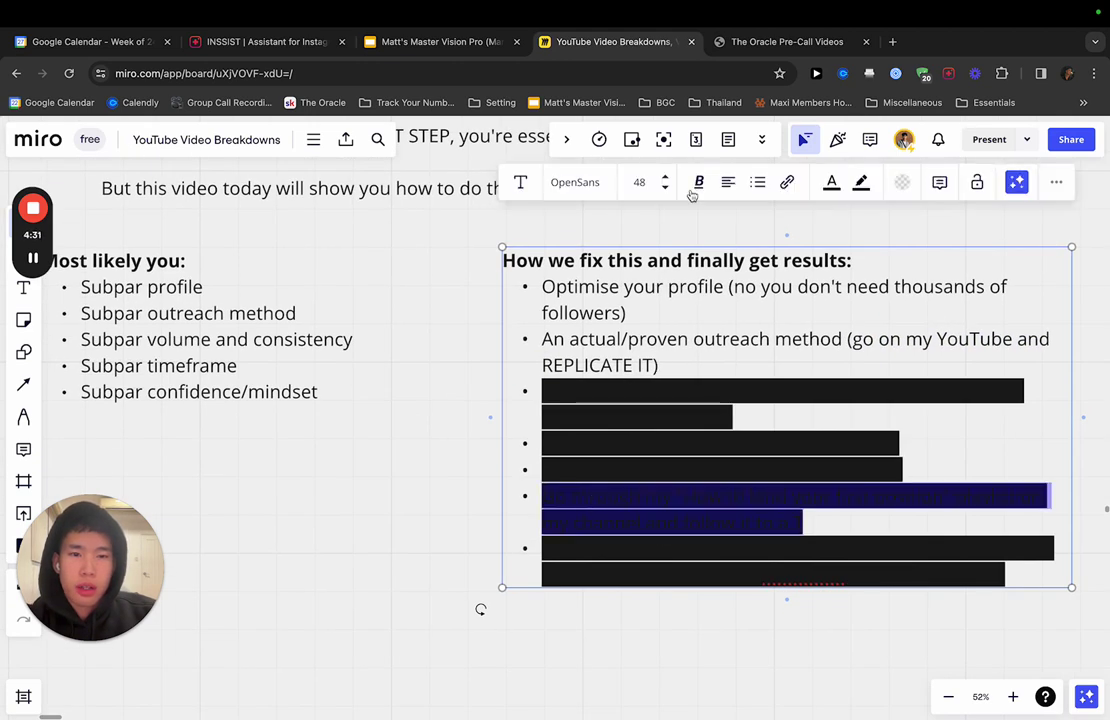
click(861, 182)
click(845, 220)
click(683, 522)
click(750, 496)
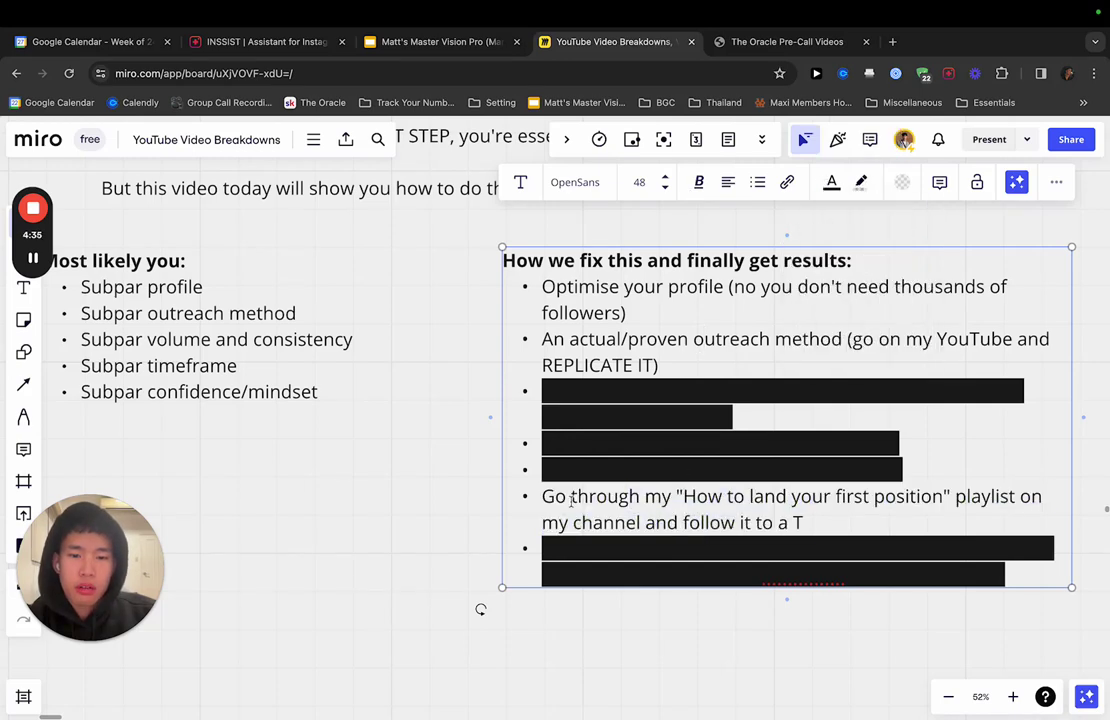
drag(565, 498, 763, 498)
click(763, 498)
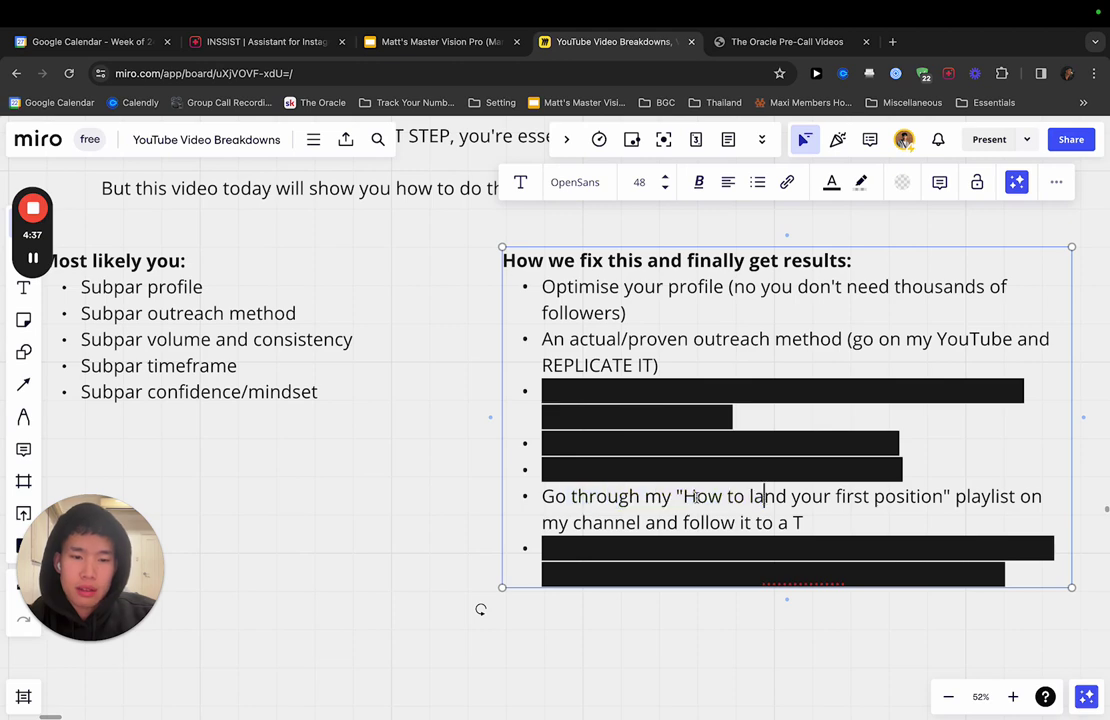
drag(684, 497, 912, 497)
click(916, 518)
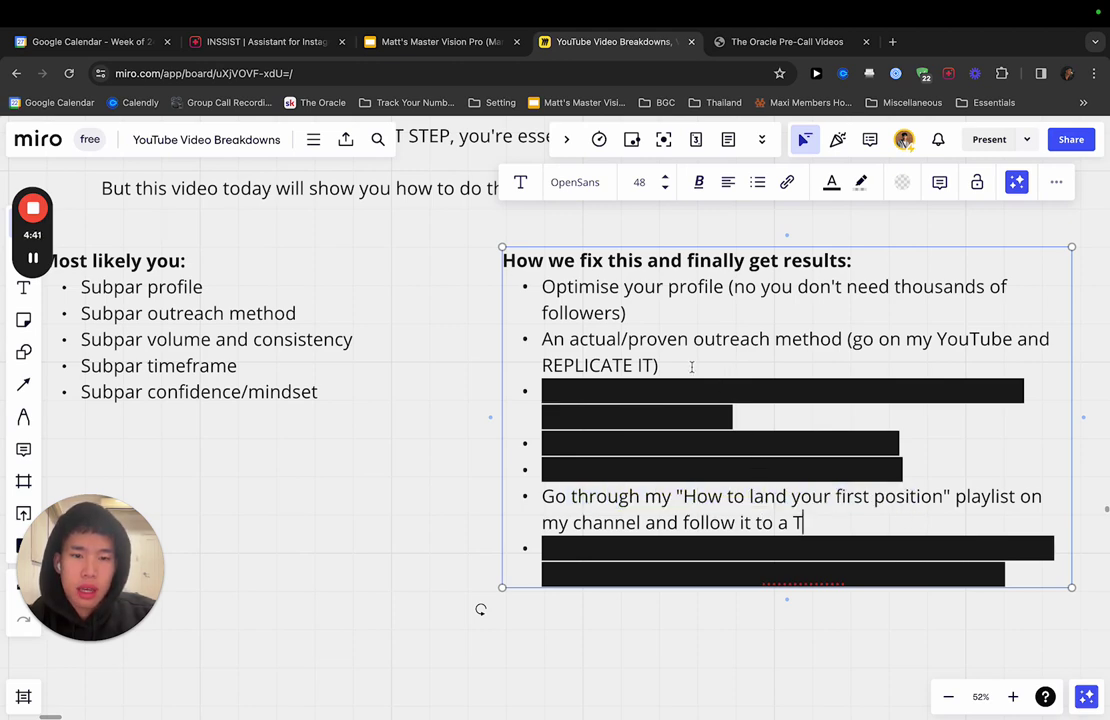
drag(691, 367, 541, 332)
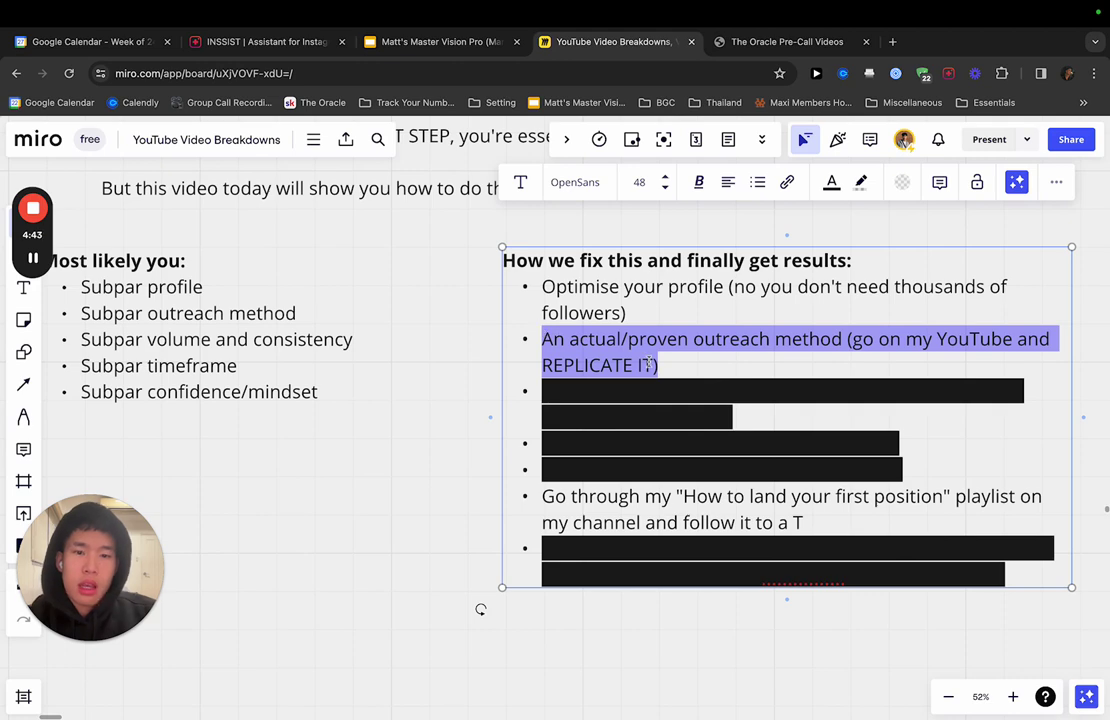
click(807, 365)
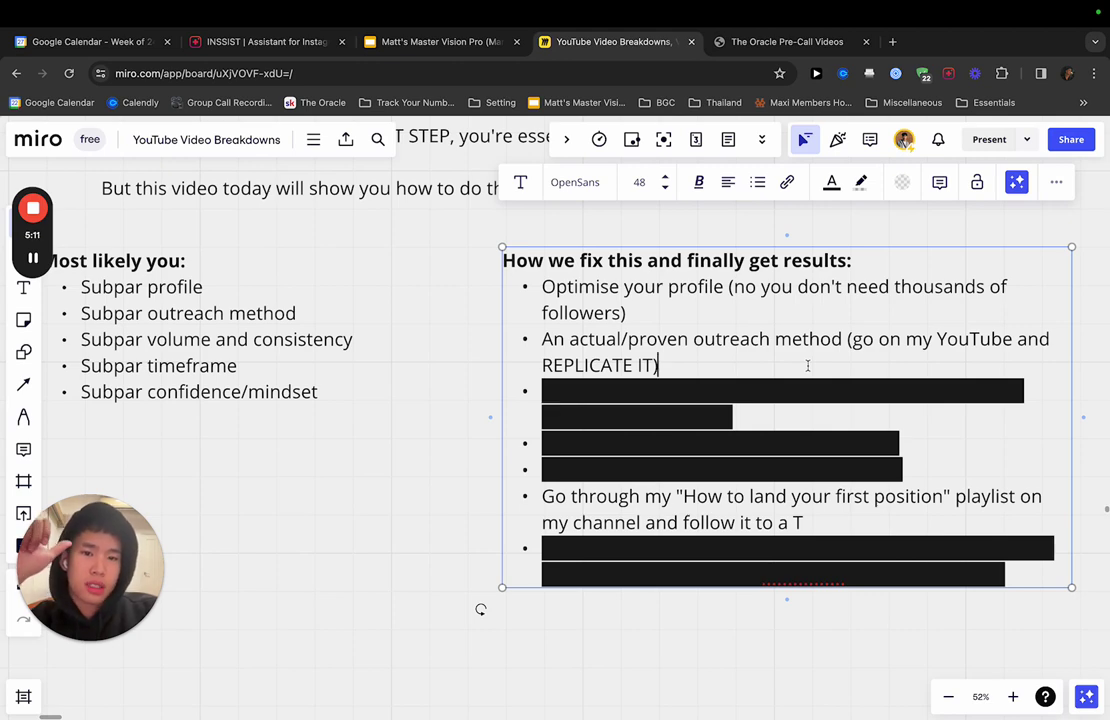
drag(805, 367, 921, 342)
click(921, 342)
click(886, 360)
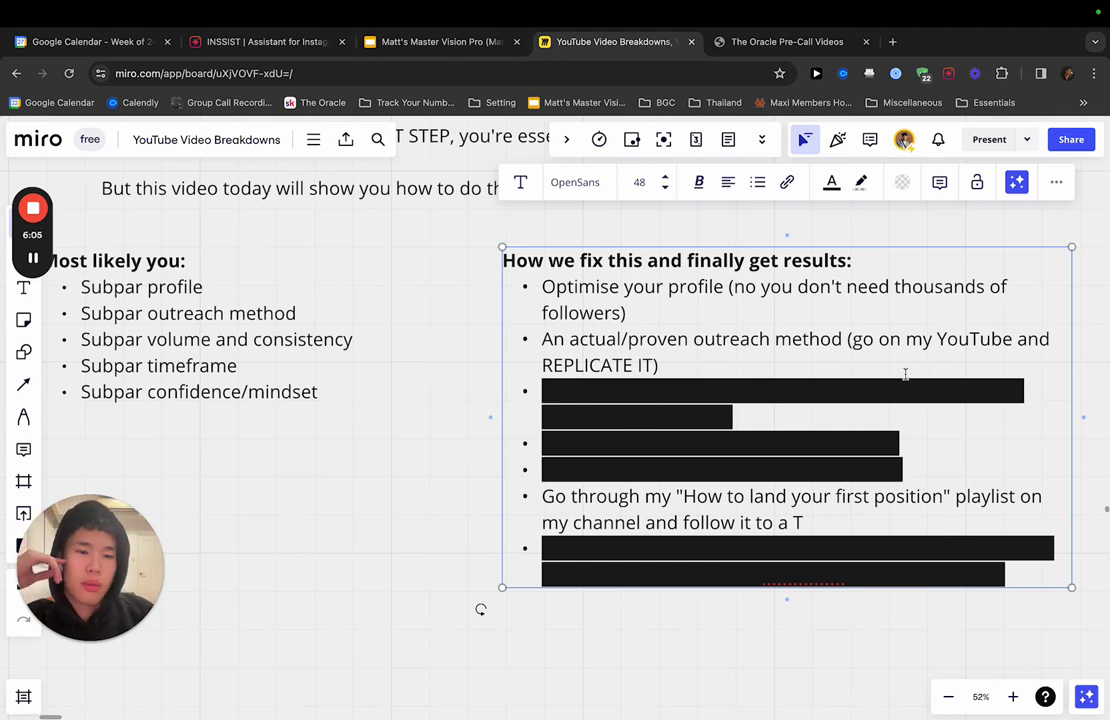
- Select the outreach-method bullet and its YouTube note to point them out
shift+click(847, 338)
click(847, 338)
key(super+Left)
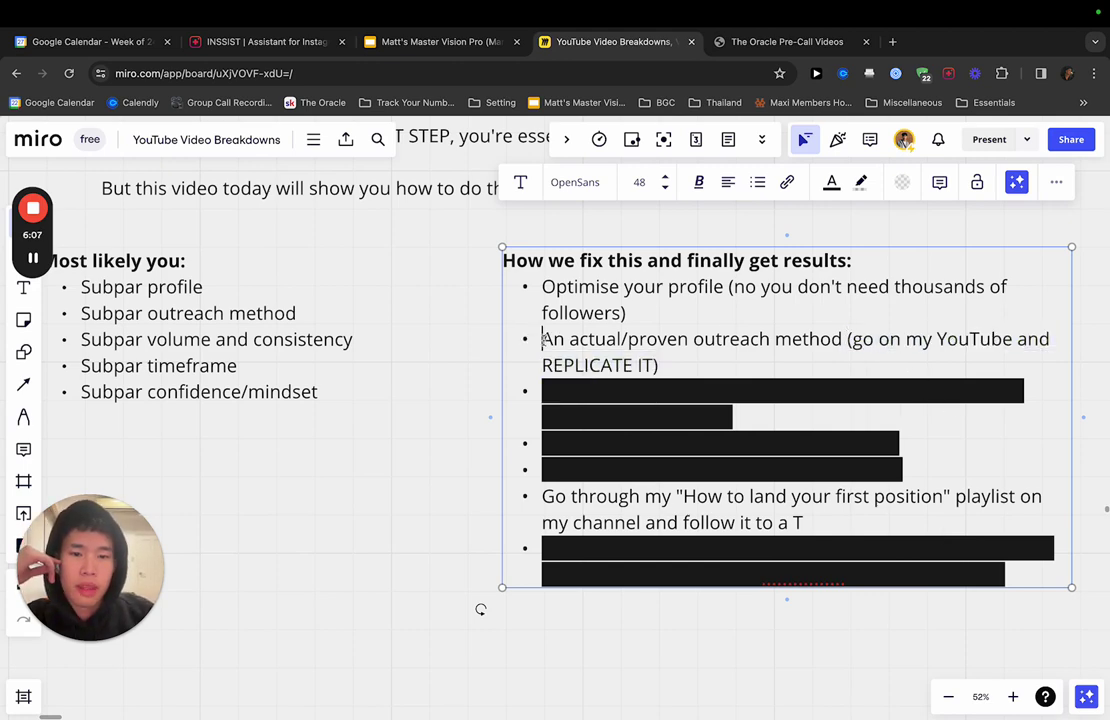
shift+click(872, 342)
shift+click(860, 353)
click(795, 356)
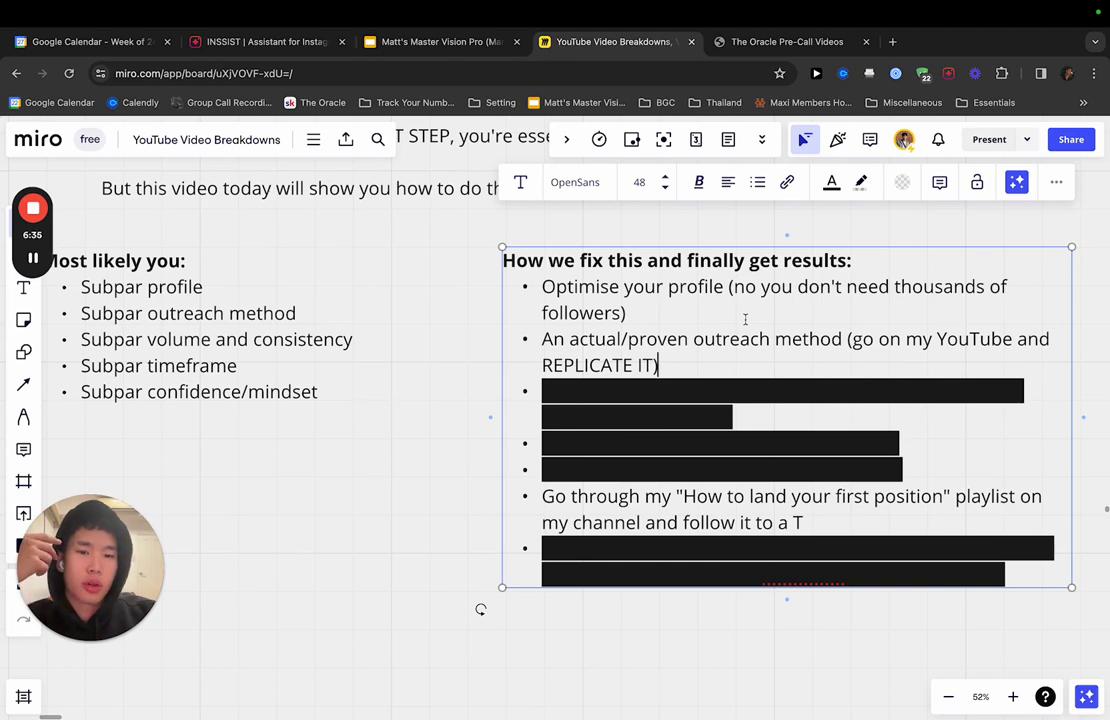
- Set the third masked bullet's highlight to No color, revealing 'Plenty of volume and consistency'
triple_click(706, 399)
click(855, 190)
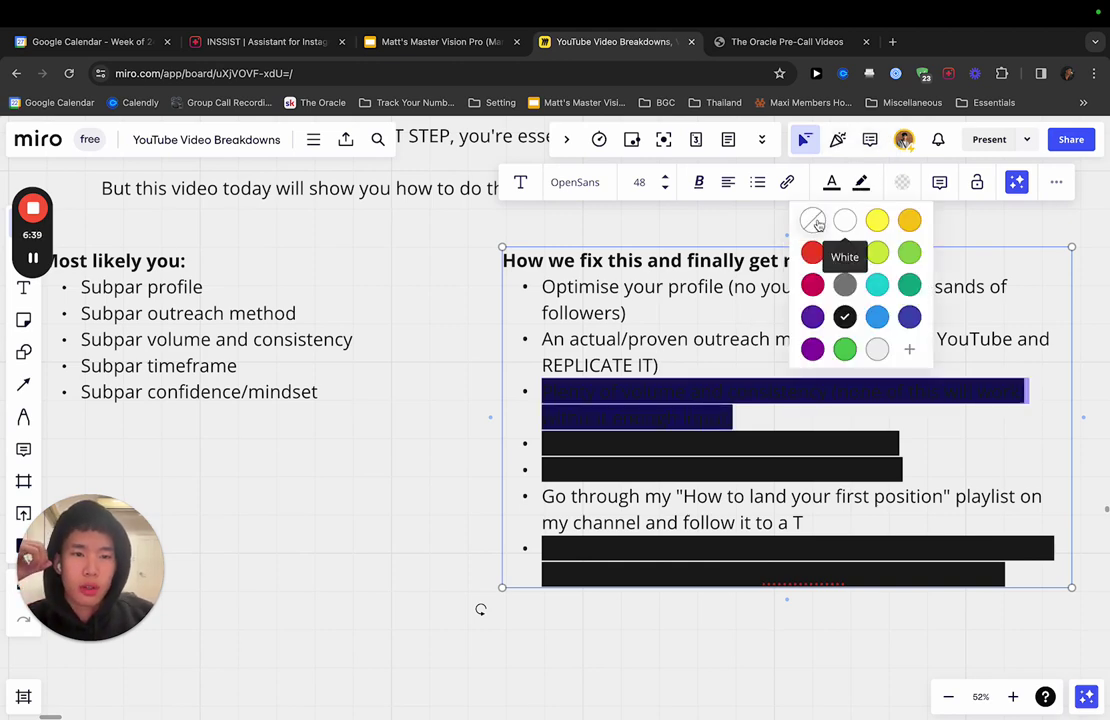
click(813, 221)
click(627, 313)
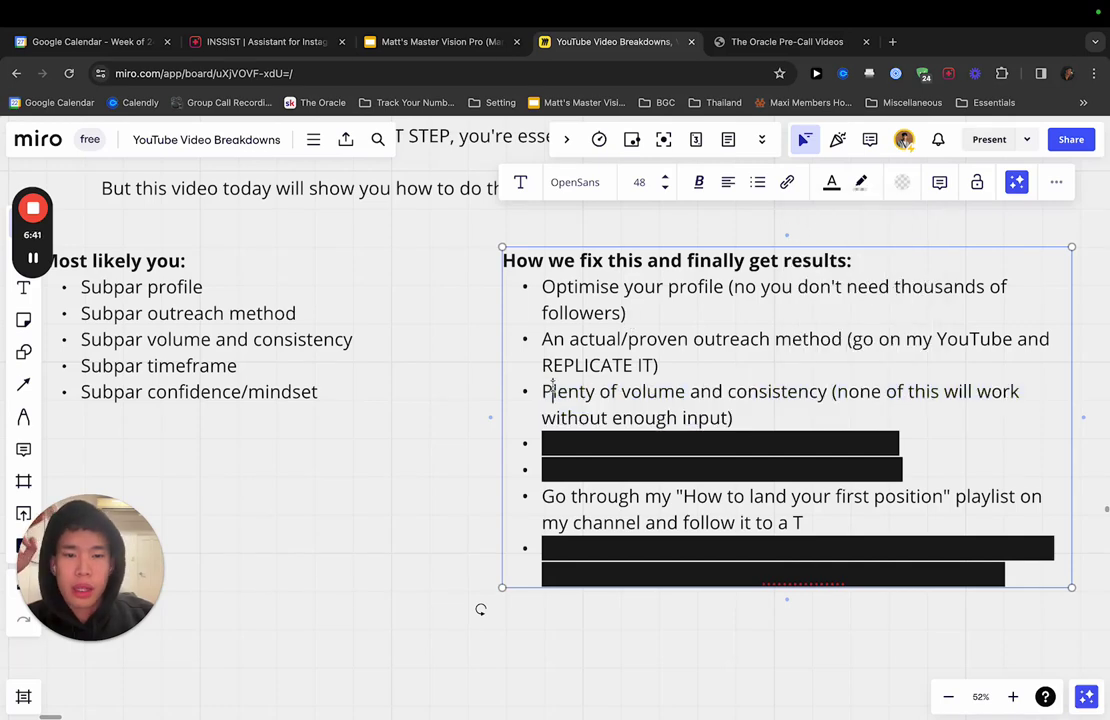
drag(552, 391, 750, 391)
click(835, 391)
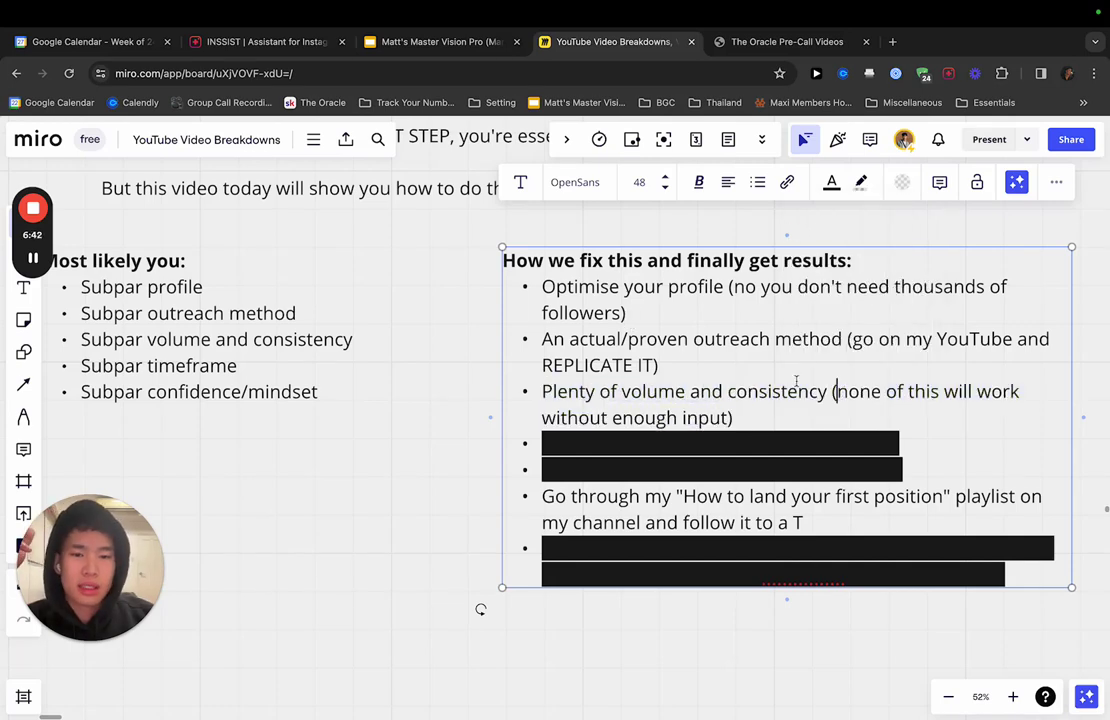
- Select the outreach and 'Optimise your profile' bullets and the 'enough input' note to review them
triple_click(697, 338)
click(704, 357)
triple_click(604, 290)
click(798, 409)
drag(814, 410, 838, 391)
- With the red Pen, sketch an arrow below the lists
click(838, 392)
scroll(838, 392, down, 2)
click(23, 416)
scroll(316, 481, down, 5)
scroll(320, 335, up, 4)
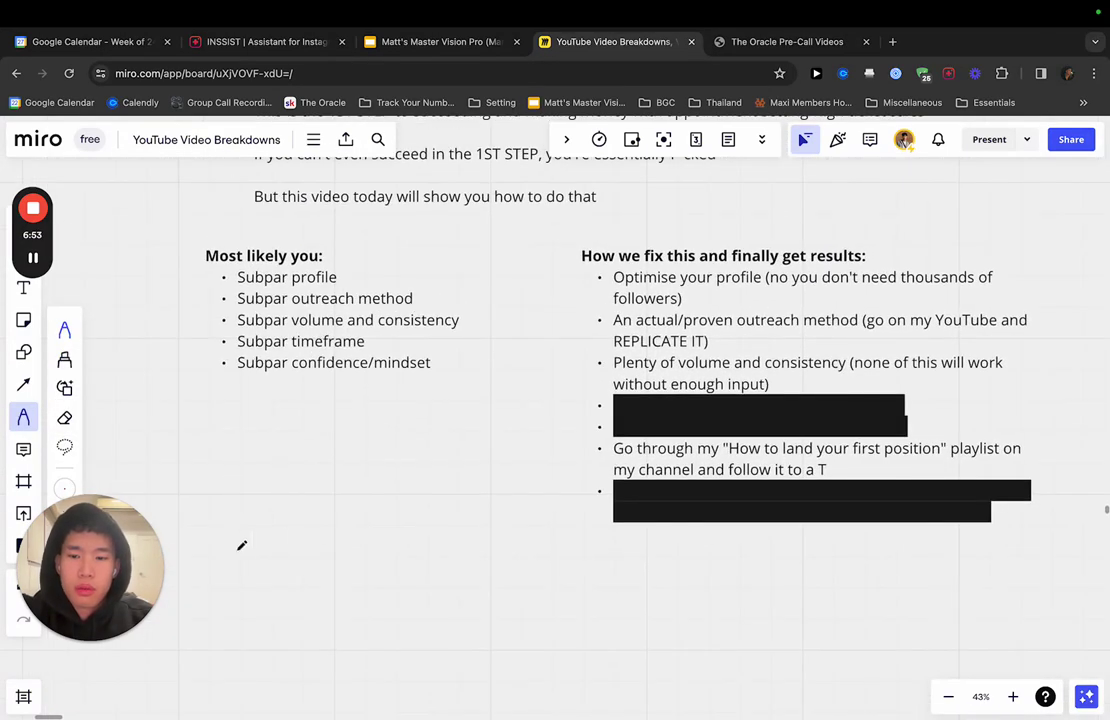
scroll(240, 545, down, 2)
scroll(240, 545, up, 3)
drag(217, 562, 398, 562)
mouse_move(352, 538)
mouse_down()
mouse_move(423, 576)
mouse_move(395, 596)
mouse_move(185, 585)
mouse_up()
scroll(230, 578, left, 2)
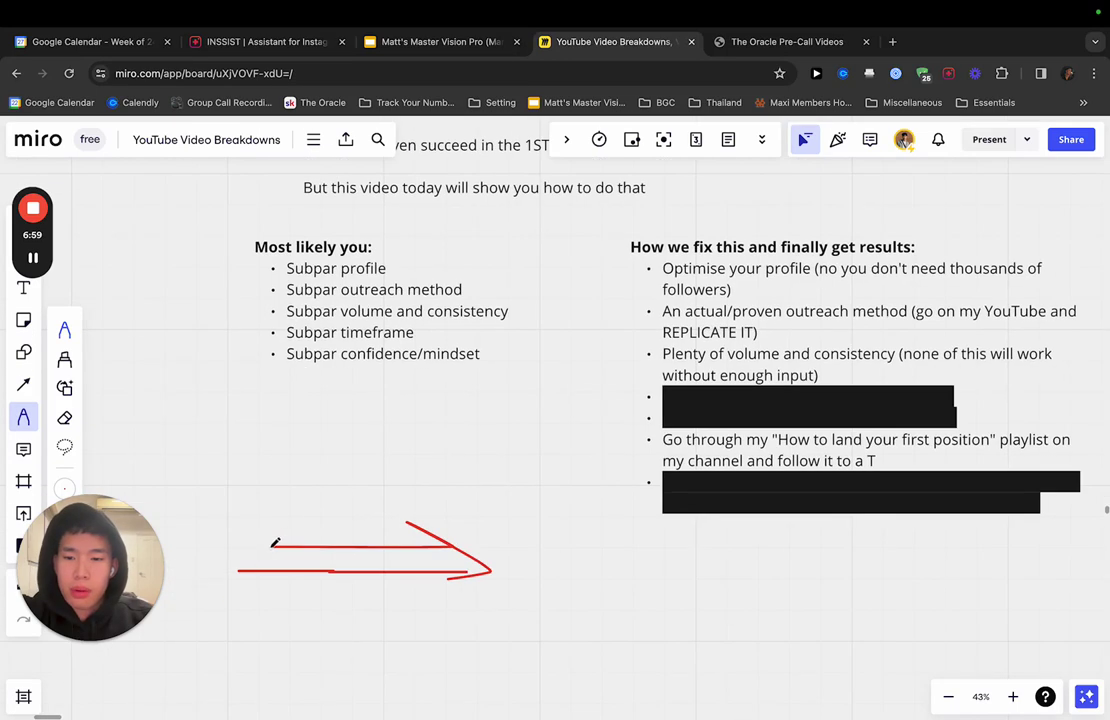
drag(276, 542, 230, 546)
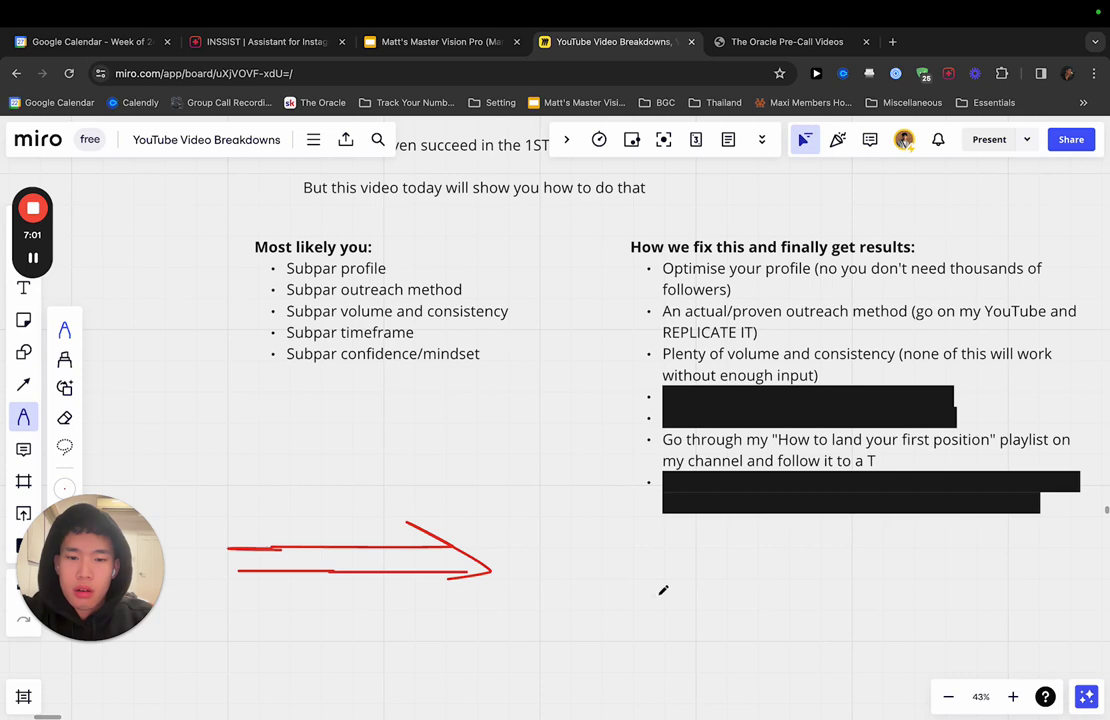
- Draw a red double-line arrow, an I shape and a circle beside it
drag(707, 590, 852, 590)
drag(719, 623, 907, 623)
drag(884, 575, 945, 627)
mouse_move(531, 568)
mouse_down()
mouse_move(531, 627)
mouse_move(565, 629)
mouse_move(574, 569)
mouse_up()
scroll(577, 567, right, 5)
drag(771, 580, 757, 585)
- Underline 'Plenty of volume' in red
scroll(649, 607, up, 5)
scroll(649, 607, up, 2)
scroll(476, 431, down, 4)
drag(286, 360, 690, 355)
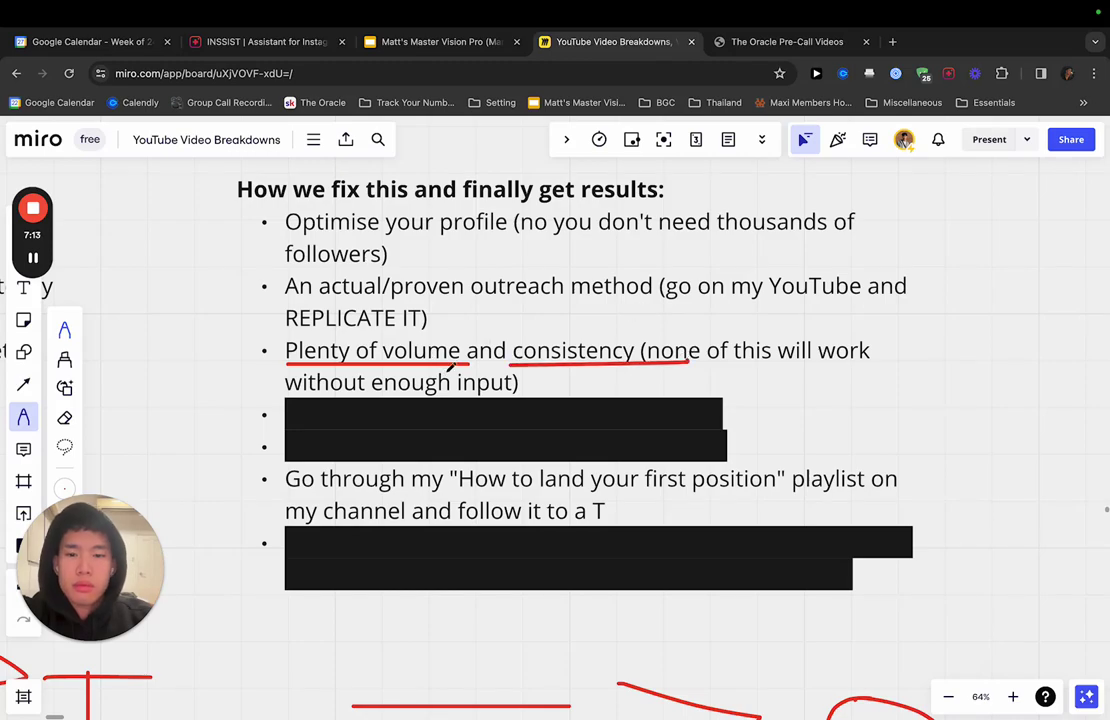
scroll(595, 364, down, 5)
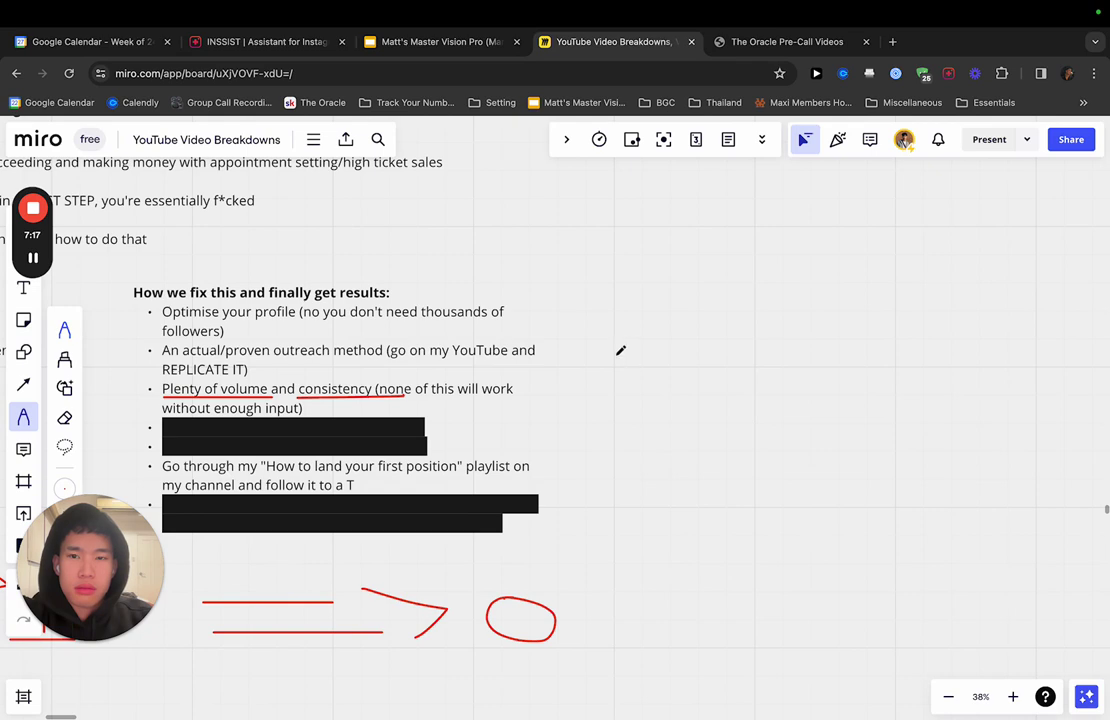
- Sketch red level strokes joined by steps right of the fixes list, with a dashed baseline beneath
drag(618, 353, 644, 354)
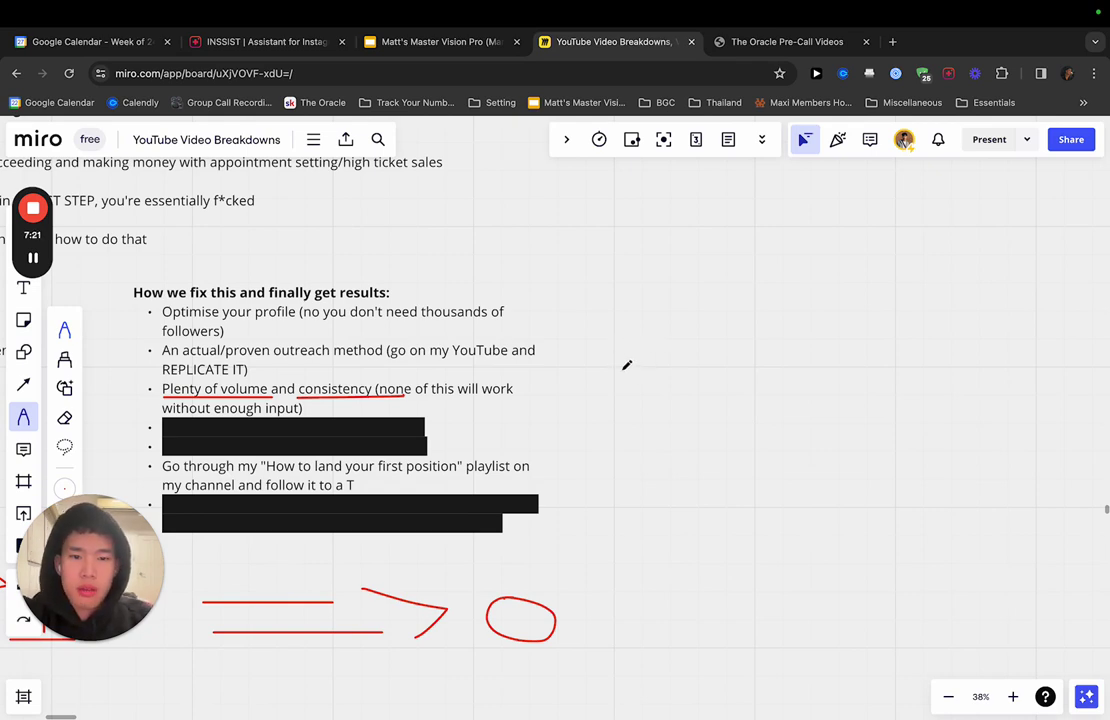
mouse_move(615, 368)
mouse_down()
mouse_move(648, 366)
mouse_move(680, 331)
mouse_move(758, 389)
mouse_up()
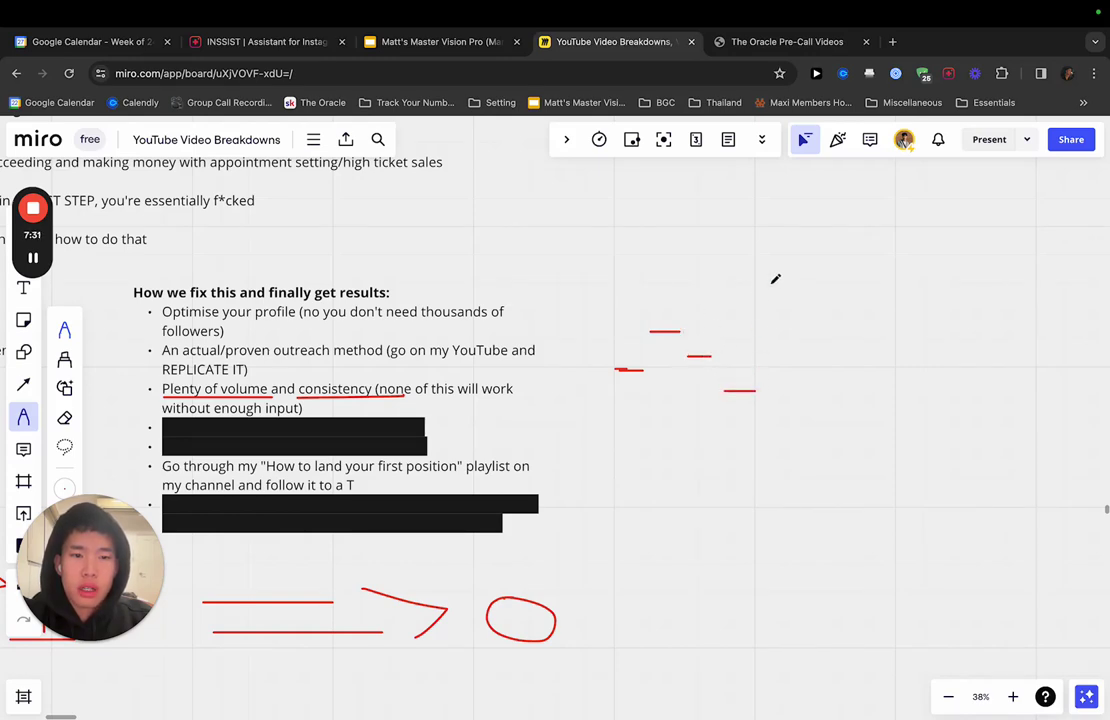
drag(762, 281, 797, 281)
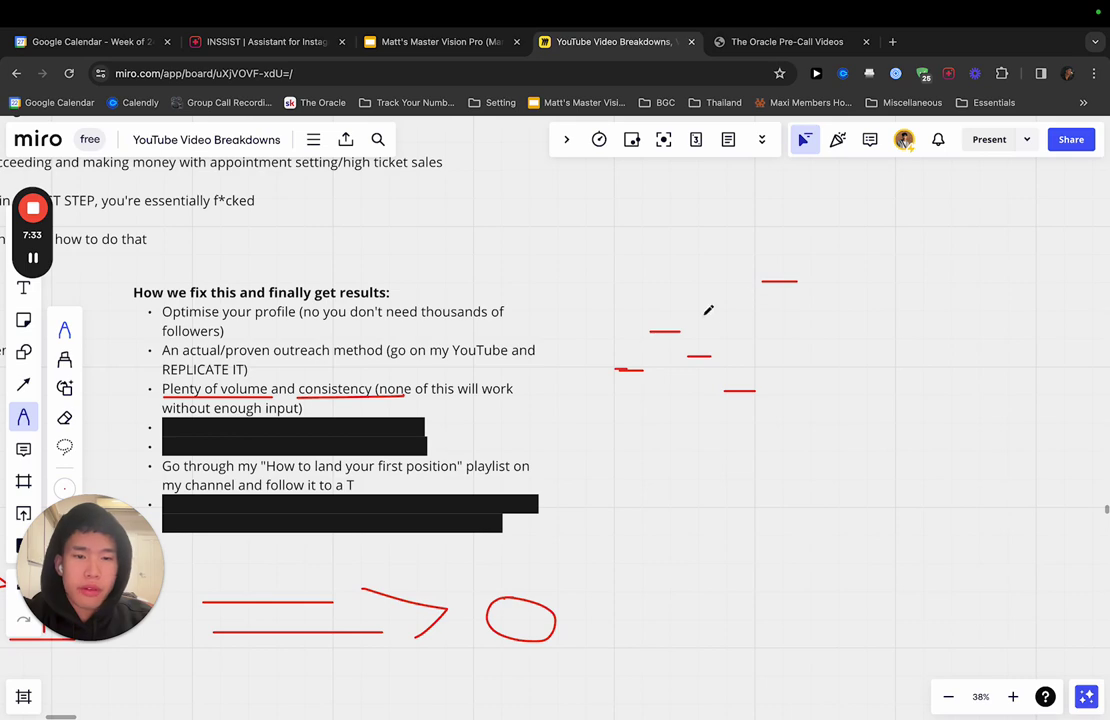
scroll(708, 310, right, 2)
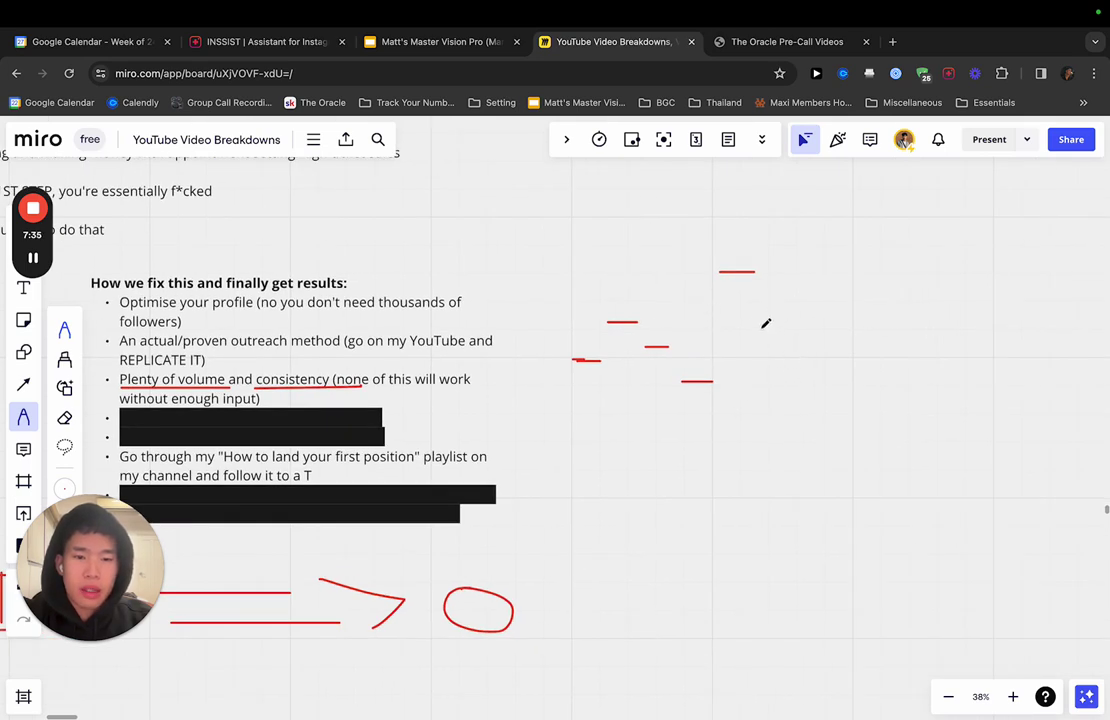
drag(761, 328, 790, 328)
mouse_move(602, 362)
mouse_down()
mouse_move(605, 325)
mouse_move(634, 321)
mouse_move(706, 378)
mouse_move(728, 270)
mouse_move(756, 270)
mouse_move(764, 326)
mouse_move(789, 326)
mouse_up()
scroll(820, 349, right, 4)
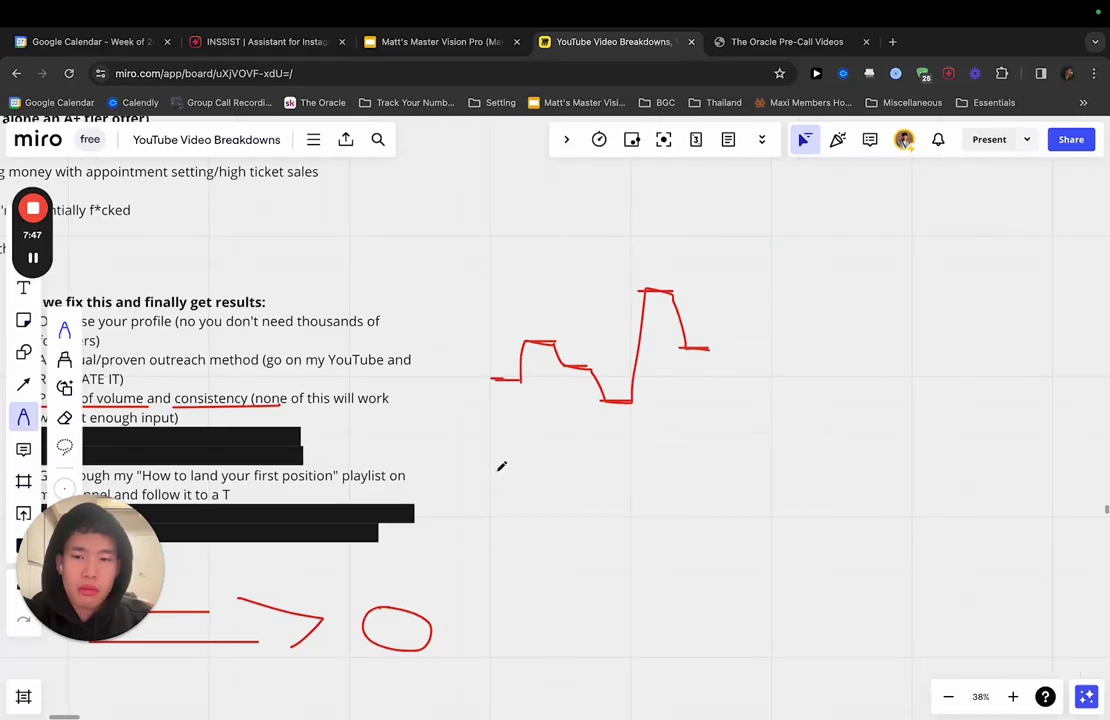
drag(490, 461, 861, 462)
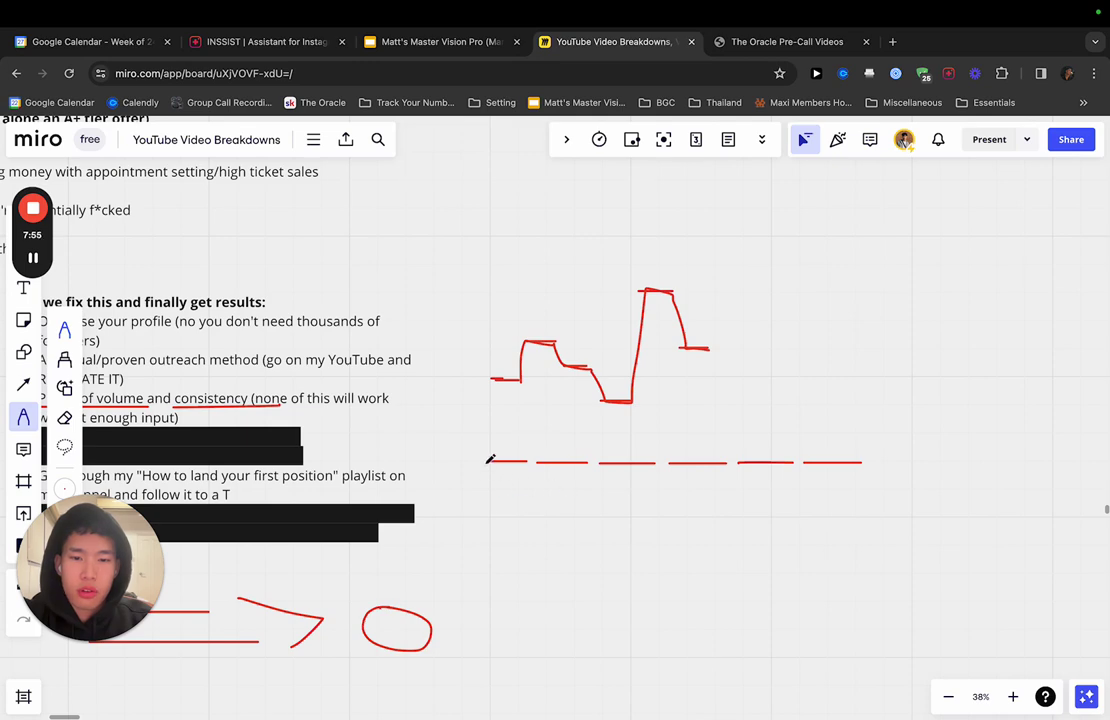
- Trace a solid red line over the dashed baseline and draw a curve climbing steeply from it
drag(490, 460, 866, 463)
scroll(614, 470, right, 3)
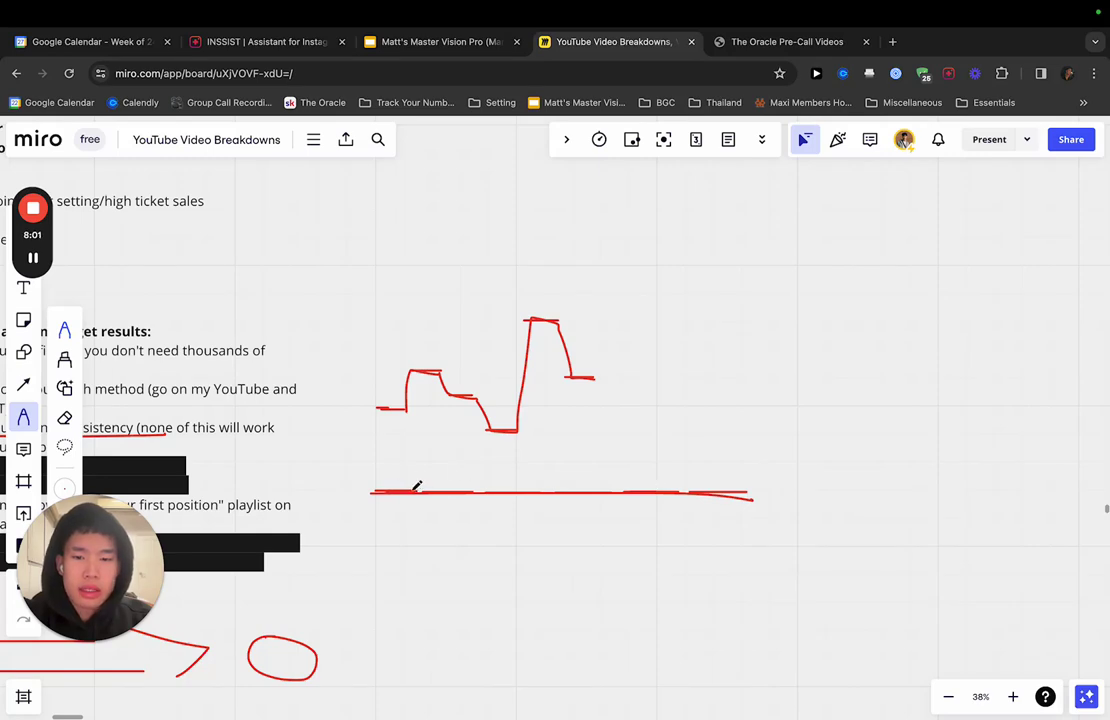
drag(449, 481, 469, 477)
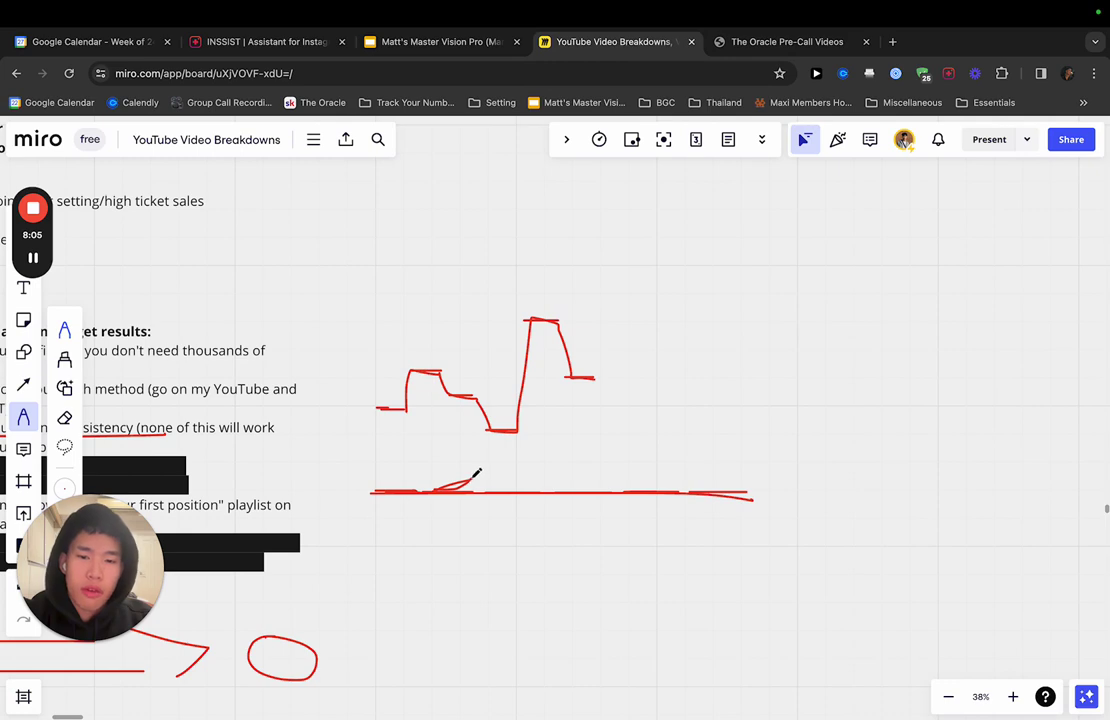
mouse_move(478, 473)
mouse_down()
mouse_move(684, 396)
mouse_move(761, 312)
mouse_move(780, 172)
mouse_up()
scroll(780, 172, up, 3)
scroll(746, 290, up, 3)
- Add rising red chevron strokes at the top of the curve, undoing one stray stroke
mouse_move(726, 336)
mouse_down()
mouse_move(790, 335)
mouse_move(858, 256)
mouse_up()
key(super+z)
mouse_move(726, 362)
mouse_down()
mouse_move(820, 302)
mouse_move(866, 256)
mouse_up()
drag(730, 386, 871, 285)
scroll(805, 322, down, 2)
mouse_move(734, 326)
mouse_down()
mouse_move(771, 330)
mouse_move(931, 196)
mouse_up()
- Add a short sloping stroke and extend the bottom chevron up and to the right
scroll(749, 360, left, 5)
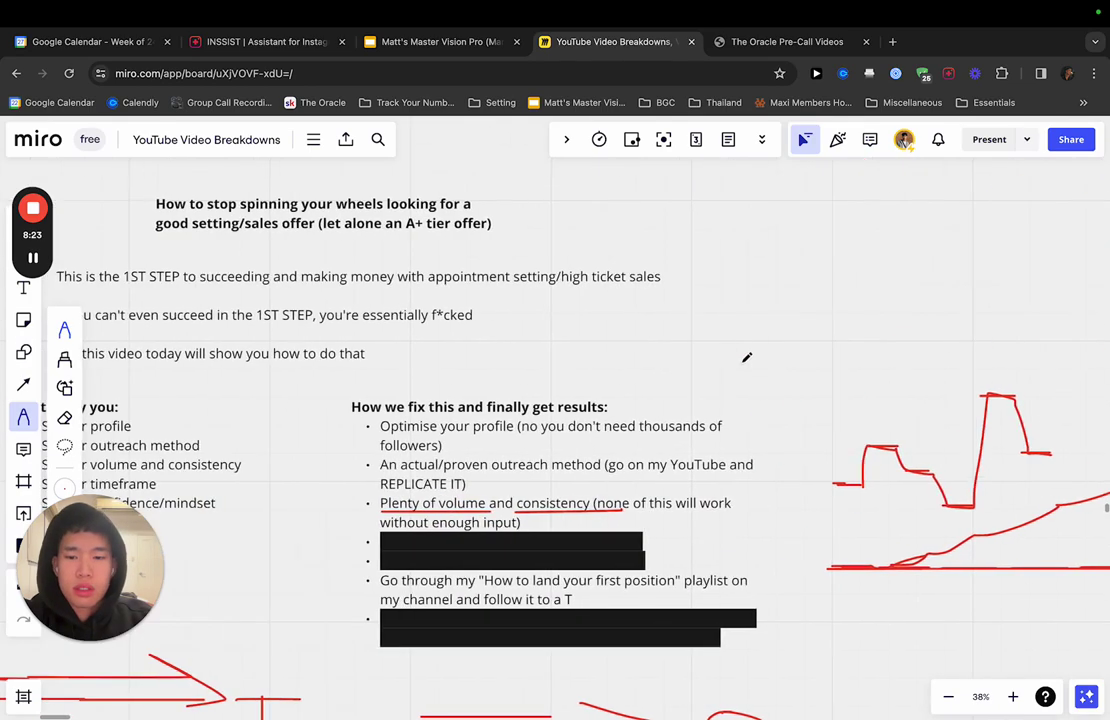
scroll(744, 360, right, 7)
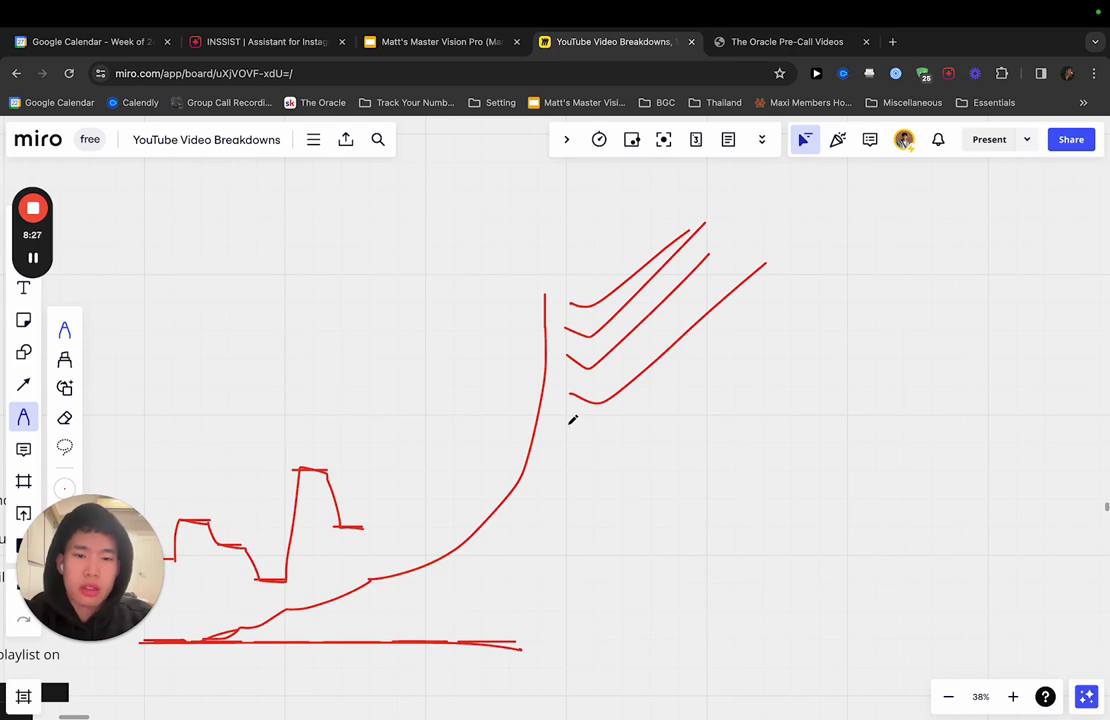
drag(568, 426, 602, 433)
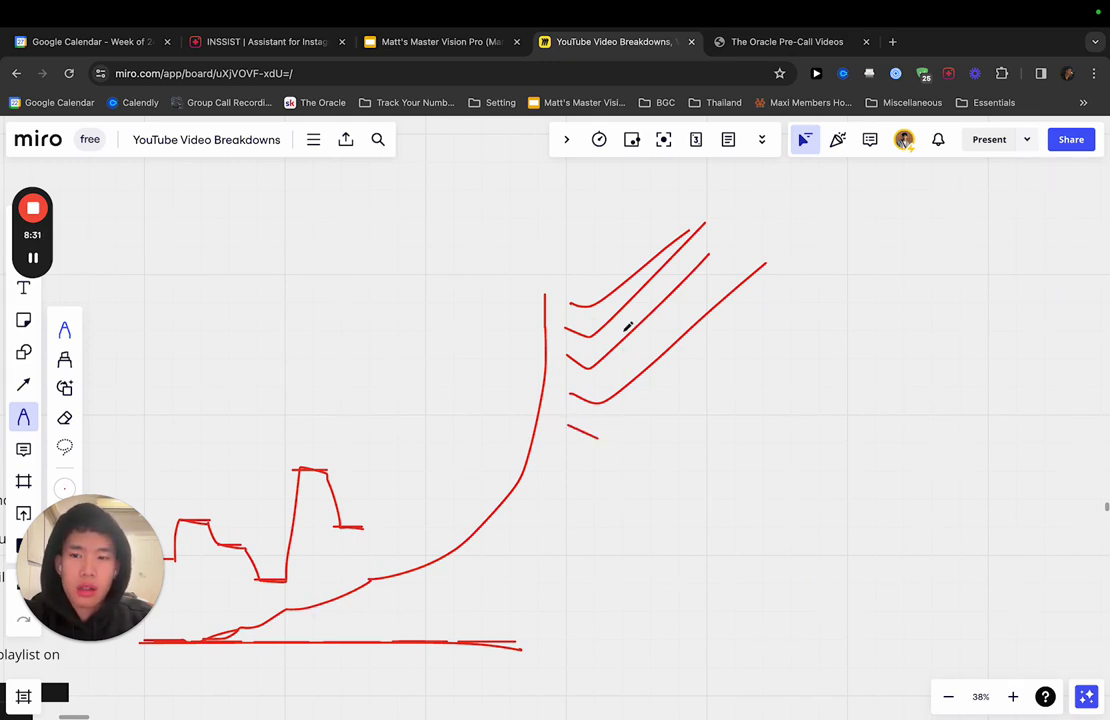
scroll(626, 320, left, 3)
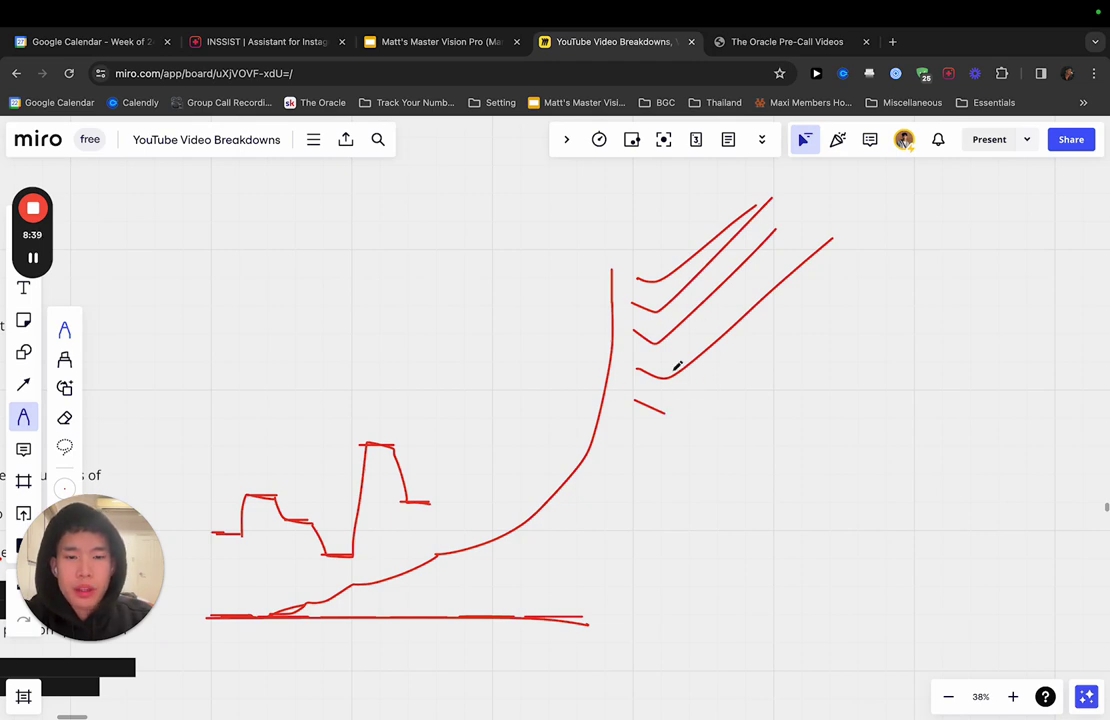
drag(670, 410, 917, 248)
scroll(837, 286, left, 10)
scroll(839, 287, left, 5)
scroll(839, 287, up, 3)
scroll(839, 287, left, 6)
scroll(839, 287, down, 4)
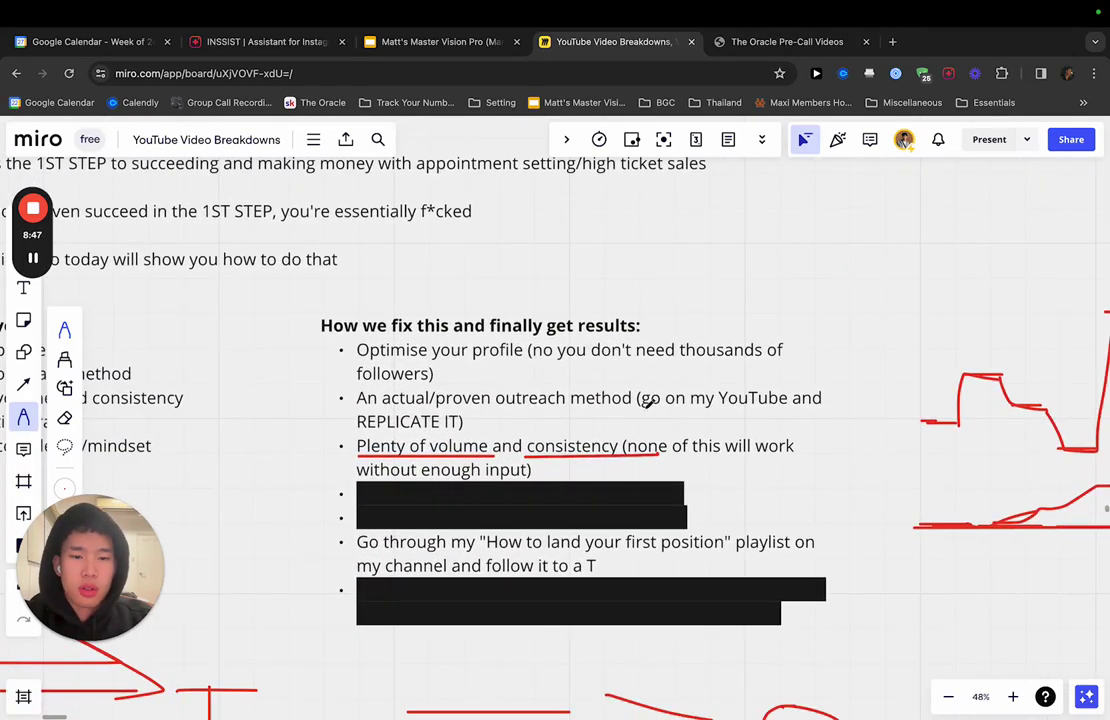
scroll(522, 462, left, 5)
scroll(522, 462, down, 3)
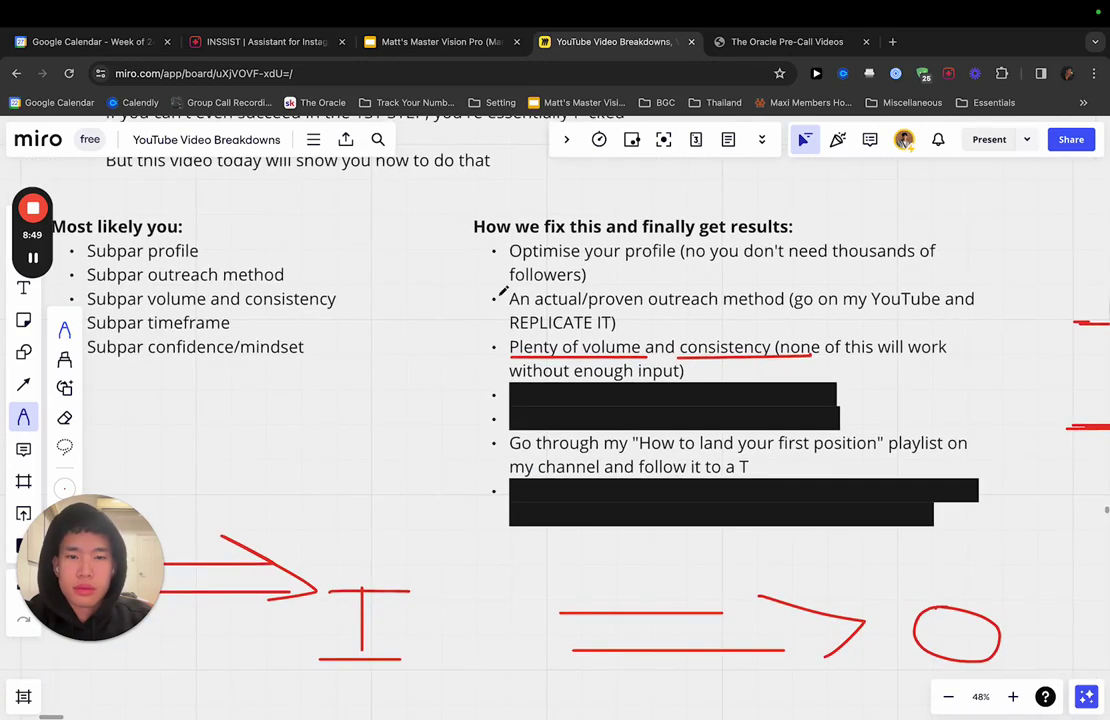
- Switch to Select and set the fourth masked fixes bullet's highlight to No color
mouse_move(31, 230)
drag(31, 230, 132, 188)
click(23, 223)
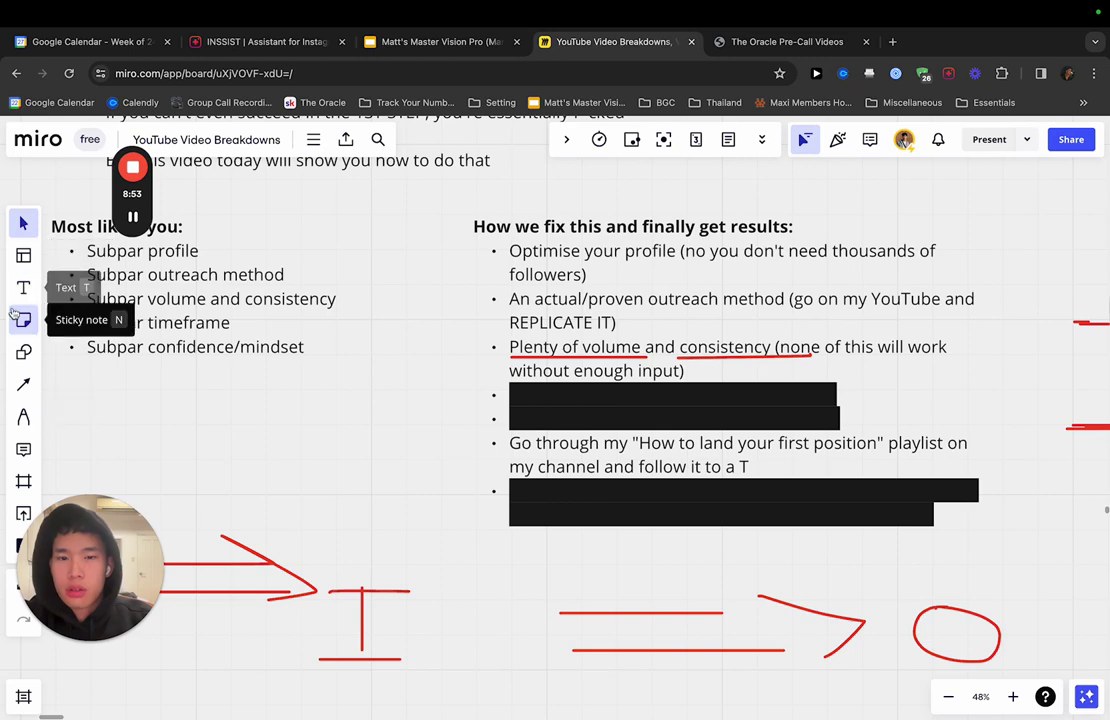
click(550, 398)
double_click(575, 413)
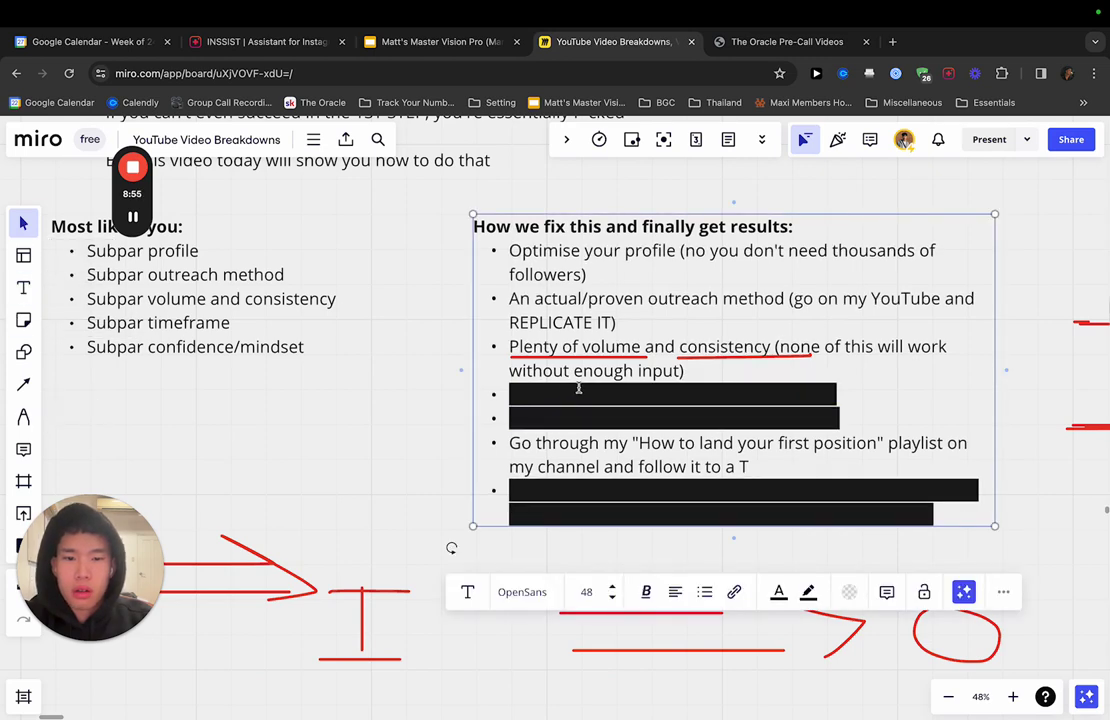
double_click(530, 392)
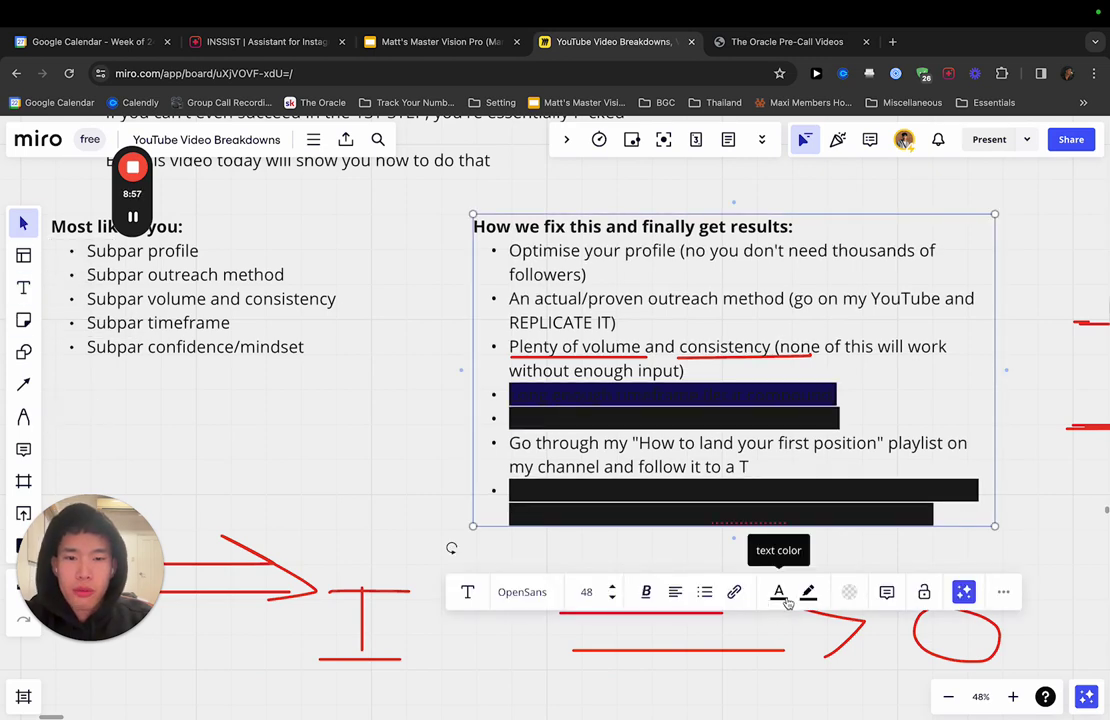
click(781, 594)
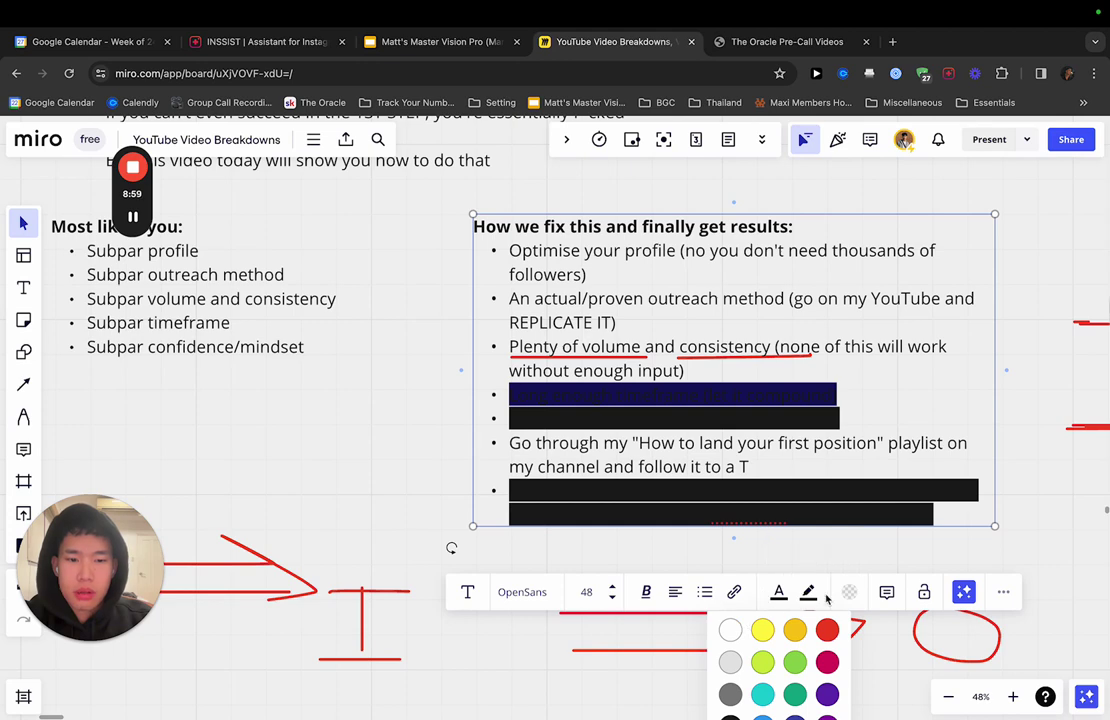
click(808, 592)
click(760, 628)
- Select the revealed 'Long enough timeframe (let it compound)' bullet, then just the word 'enough'
click(692, 396)
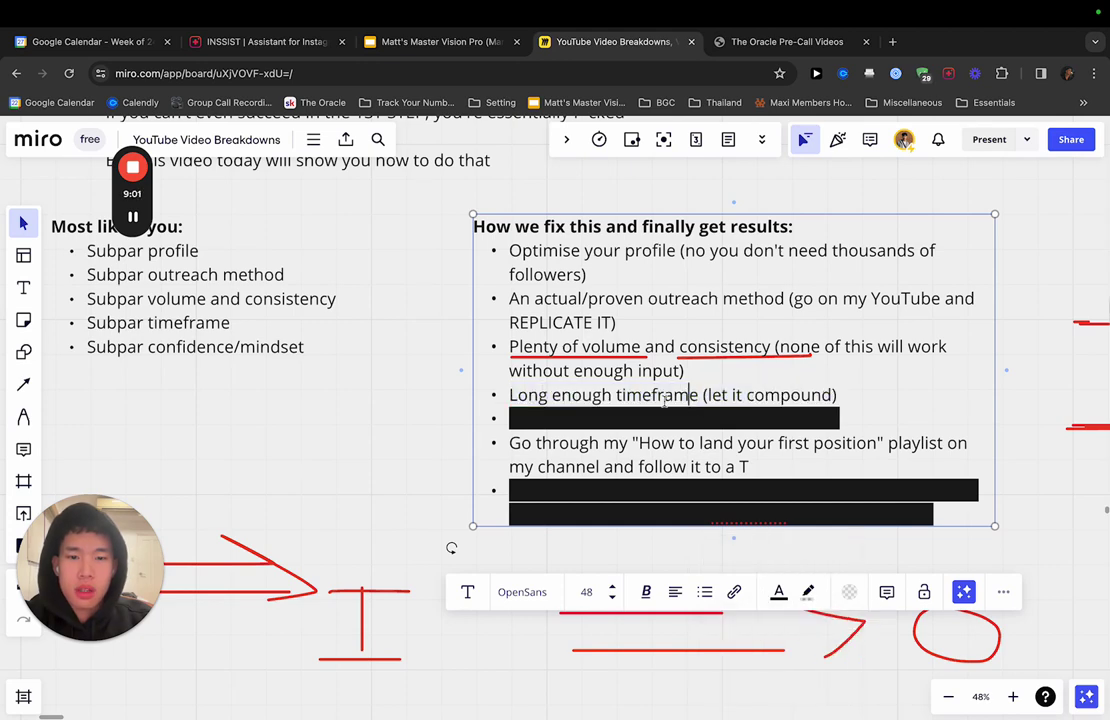
triple_click(692, 396)
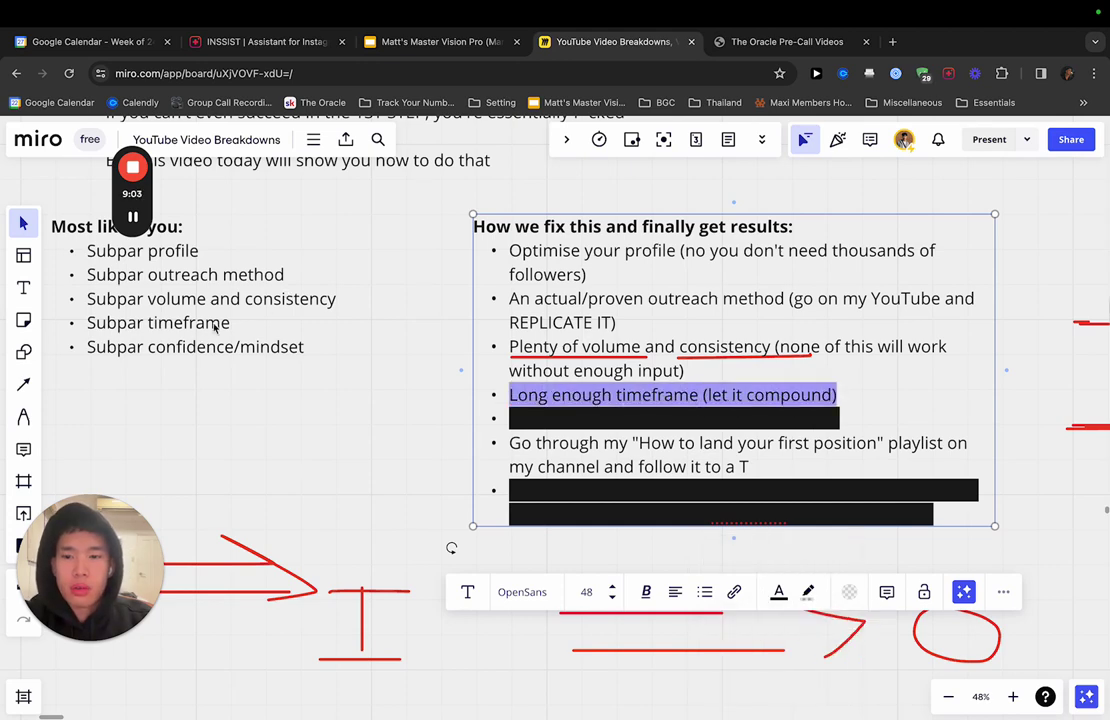
double_click(580, 396)
scroll(560, 399, right, 5)
scroll(560, 399, down, 3)
scroll(585, 503, up, 1)
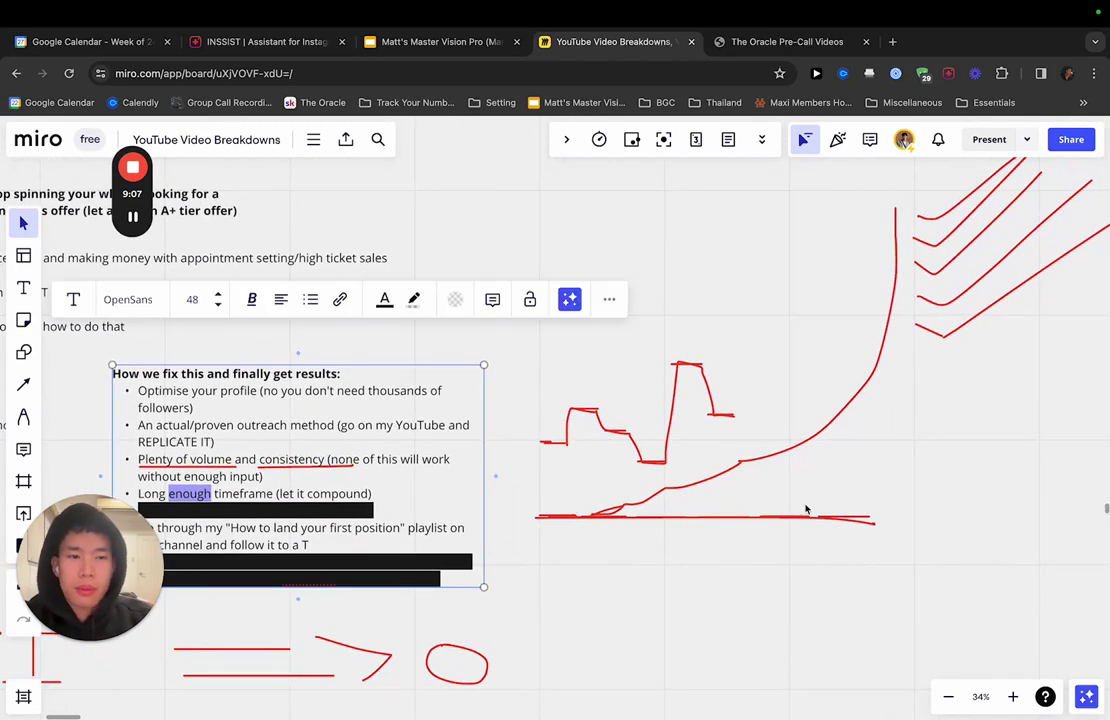
- With the red pen, hand-write 'Day 1' beside the rising curve
scroll(806, 510, right, 3)
scroll(806, 510, up, 1)
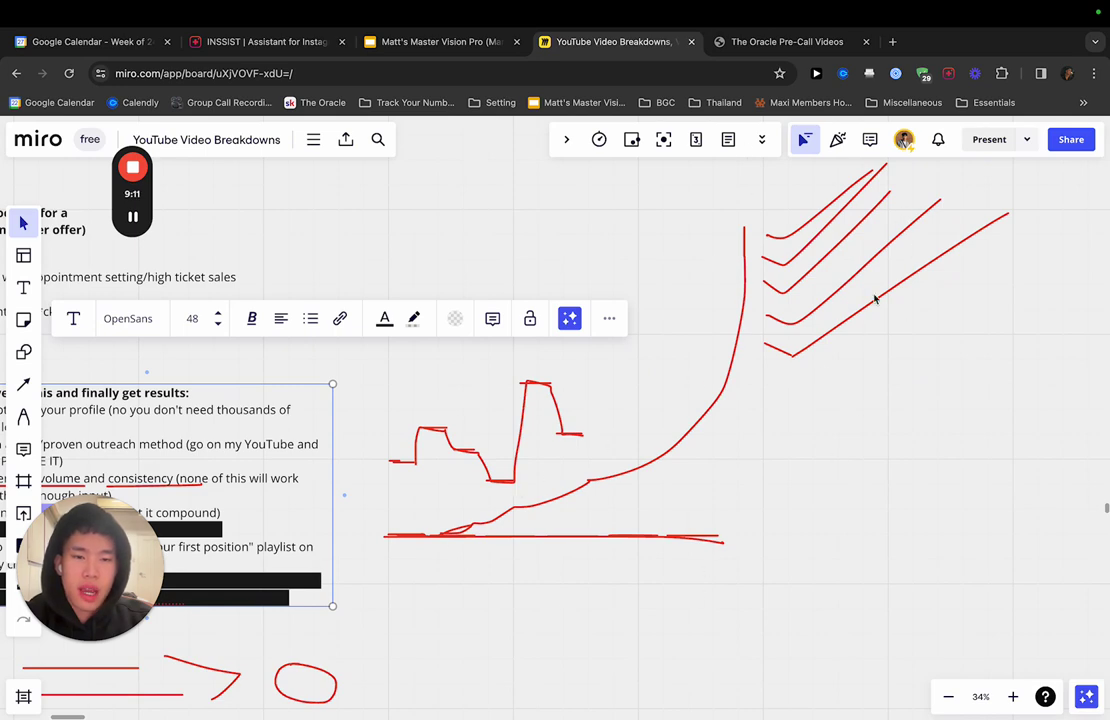
scroll(627, 463, down, 1)
scroll(627, 463, left, 1)
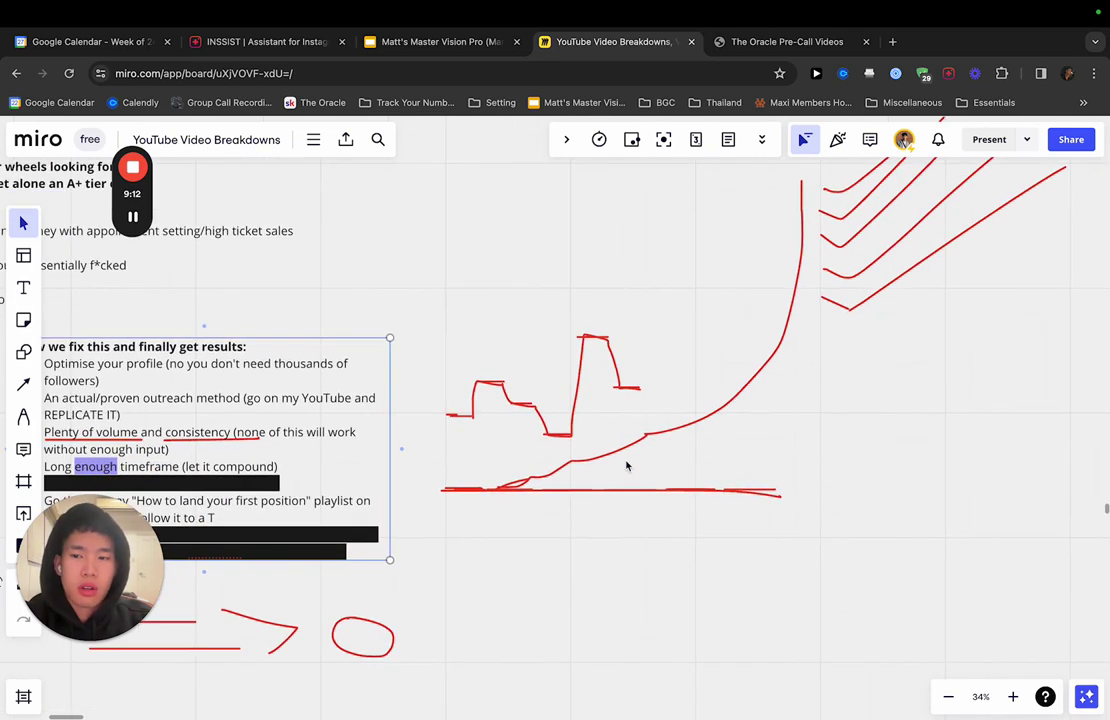
click(23, 416)
scroll(619, 401, right, 5)
mouse_move(608, 428)
mouse_down()
mouse_move(611, 401)
mouse_move(616, 443)
mouse_move(611, 410)
mouse_move(678, 448)
mouse_up()
drag(714, 390, 714, 447)
- Hand-write 'Day 7' below the first label and retrace the D of 'Day 1'
scroll(496, 379, right, 1)
scroll(590, 461, right, 3)
scroll(516, 477, down, 2)
scroll(516, 477, left, 2)
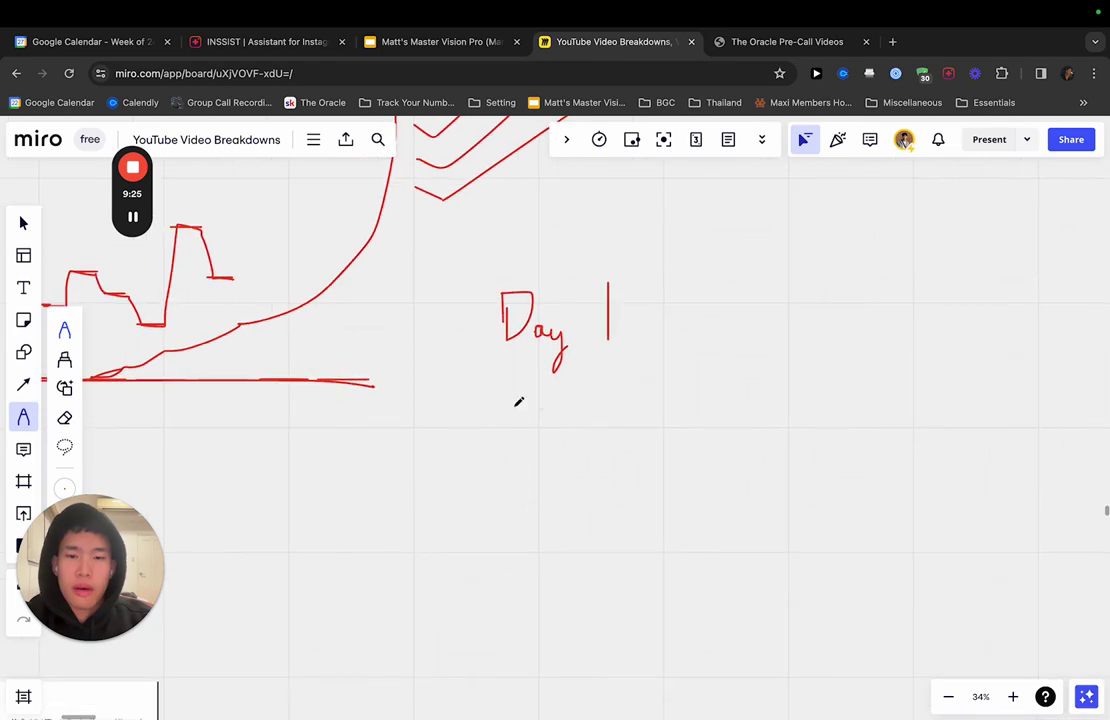
mouse_move(503, 410)
mouse_down()
mouse_move(516, 449)
mouse_move(505, 453)
mouse_move(567, 428)
mouse_move(568, 478)
mouse_up()
drag(607, 397, 615, 465)
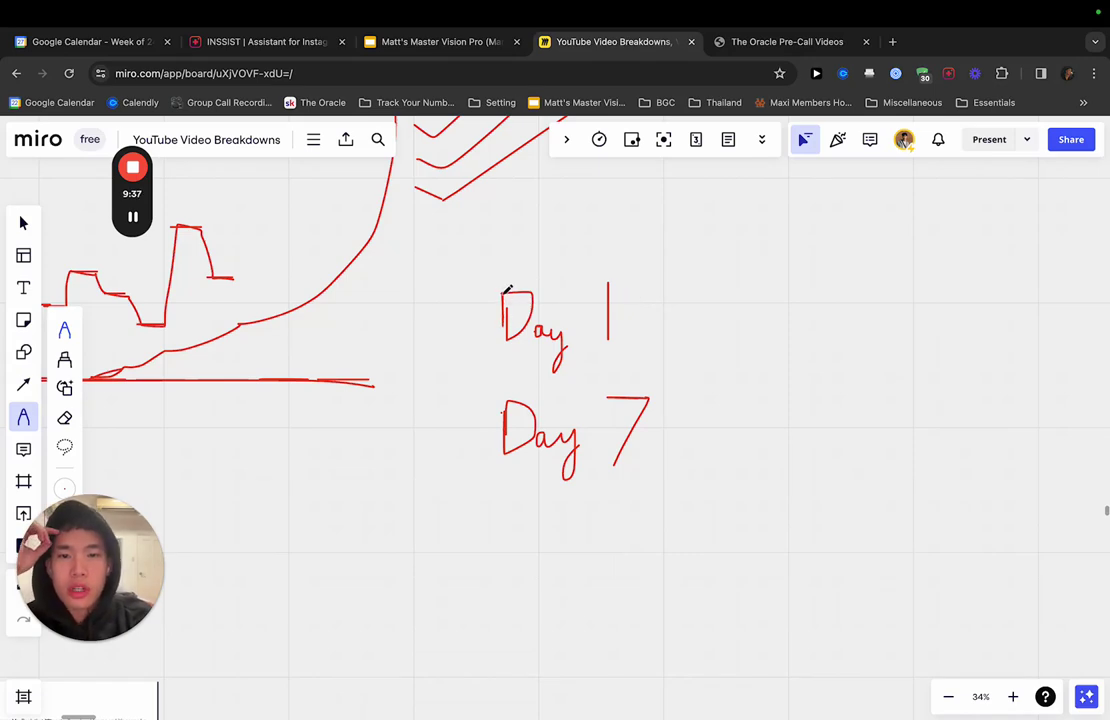
drag(507, 289, 515, 337)
- Hand-write 'Day 30' to the right of the other day labels
mouse_move(759, 278)
mouse_down()
mouse_move(755, 341)
mouse_move(783, 302)
mouse_move(757, 336)
mouse_move(803, 307)
mouse_move(835, 306)
mouse_move(812, 362)
mouse_up()
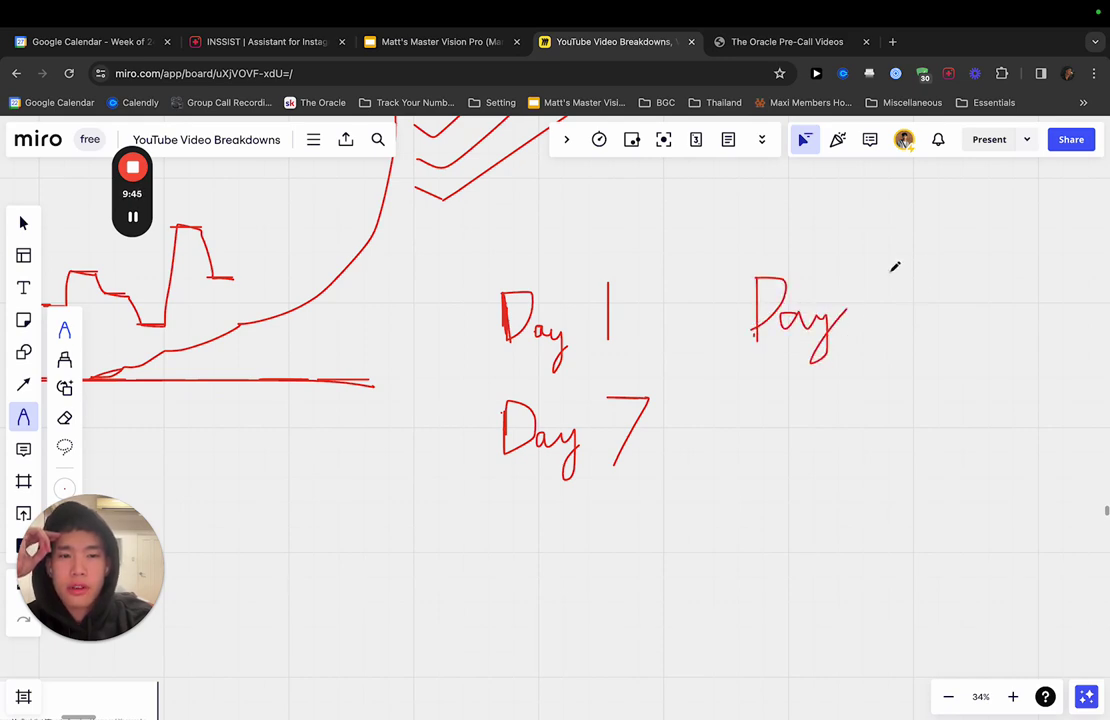
drag(893, 282, 896, 334)
mouse_move(945, 276)
mouse_down()
mouse_move(937, 290)
mouse_move(950, 272)
mouse_up()
scroll(900, 320, left, 5)
scroll(900, 320, up, 1)
scroll(868, 333, up, 3)
scroll(868, 333, right, 2)
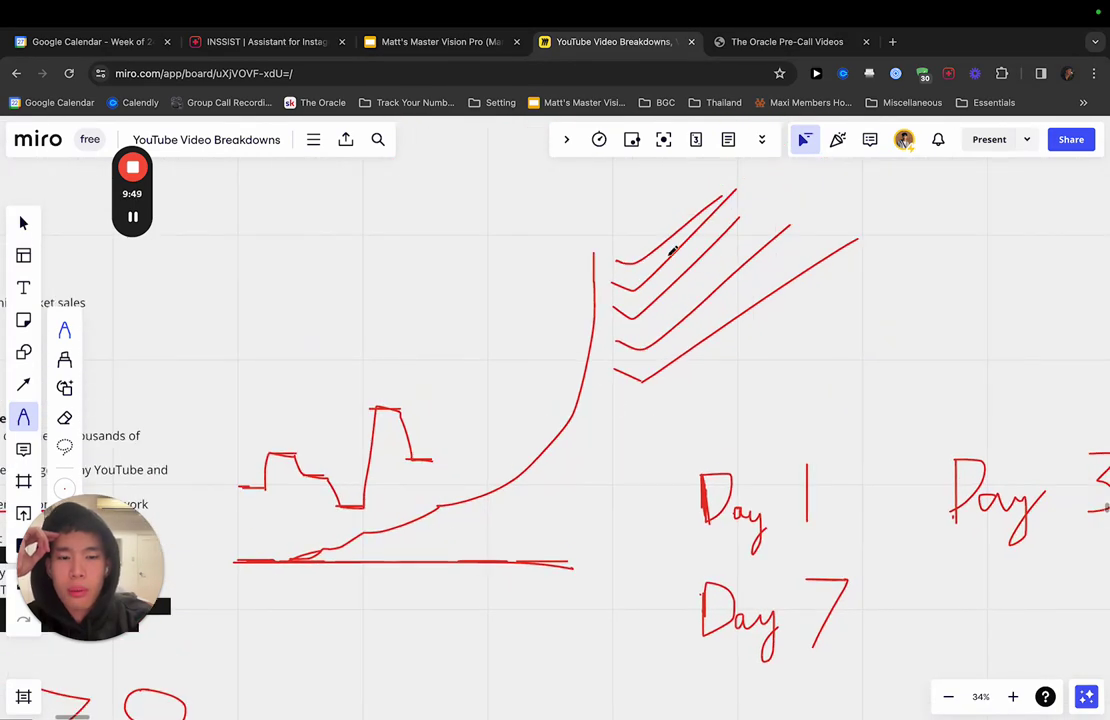
- Hand-write the letters 'C E' right of the chevrons and return to the Select tool
drag(862, 346, 877, 389)
mouse_move(918, 343)
mouse_down()
mouse_move(962, 386)
mouse_move(945, 366)
mouse_move(968, 344)
mouse_up()
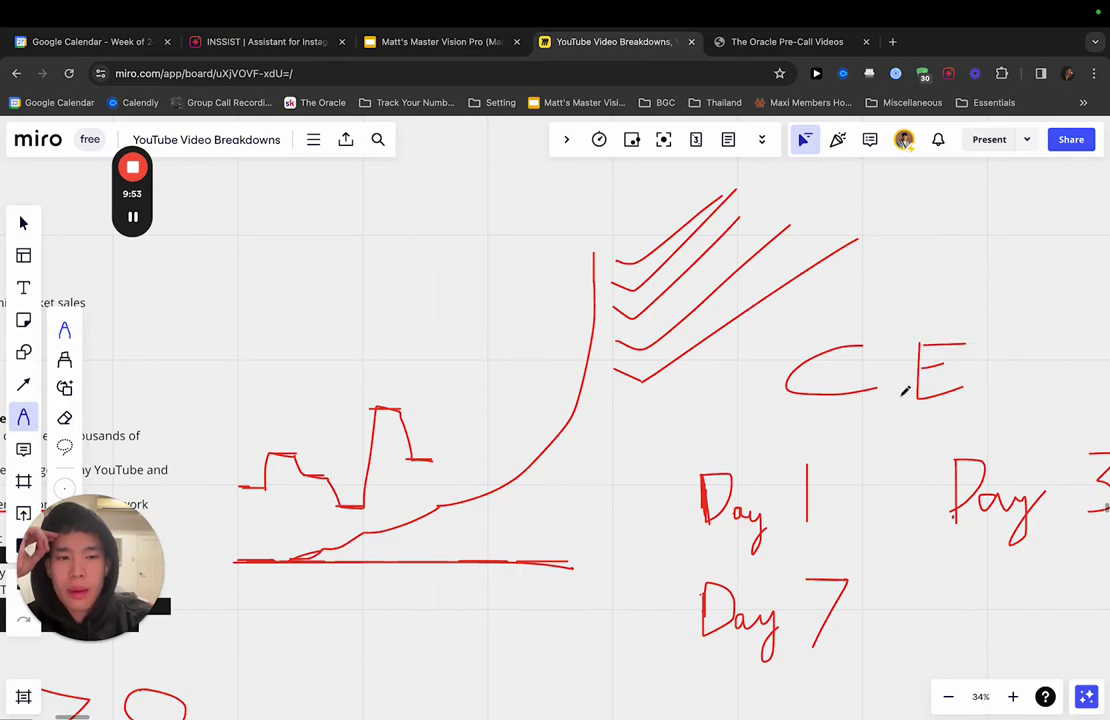
scroll(905, 391, left, 10)
scroll(905, 391, down, 2)
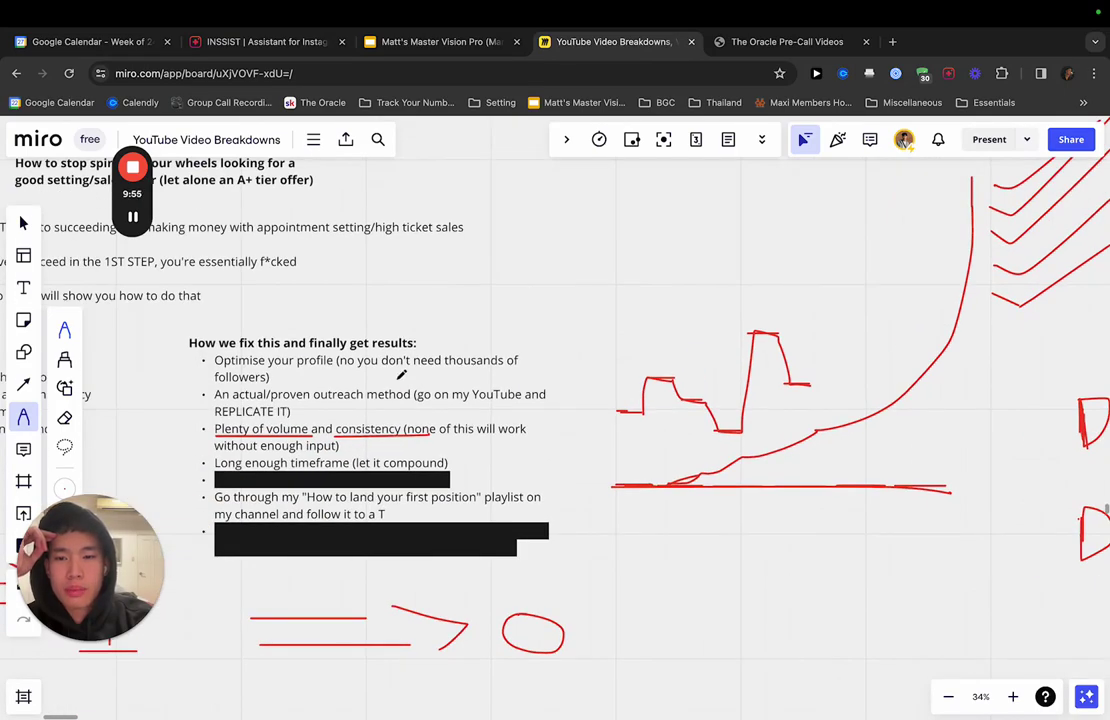
scroll(401, 375, left, 5)
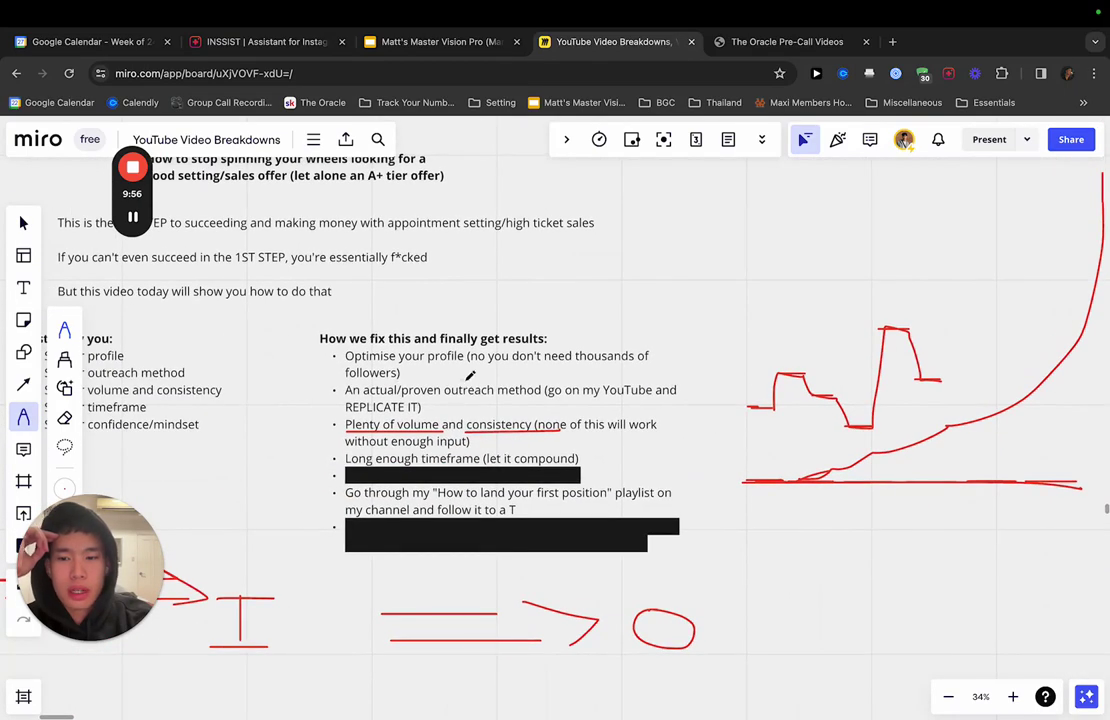
click(23, 416)
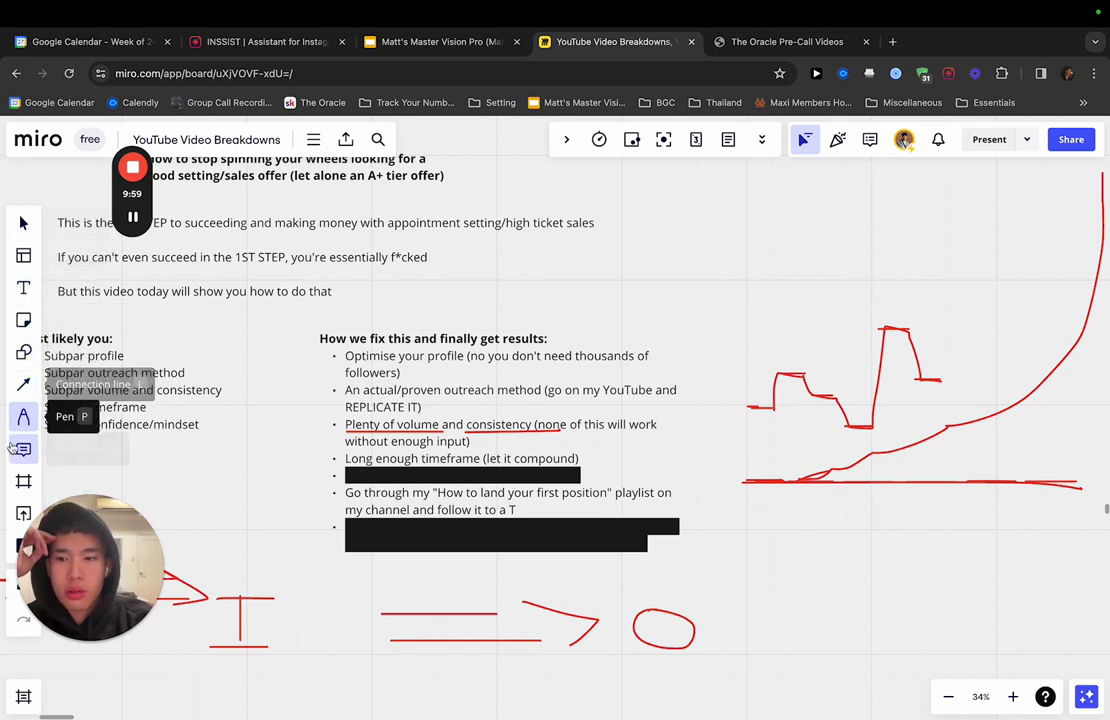
click(23, 222)
- Clear the dark highlight from the 'Elite confidence/mindset (also mandatory)' fixes bullet
click(371, 408)
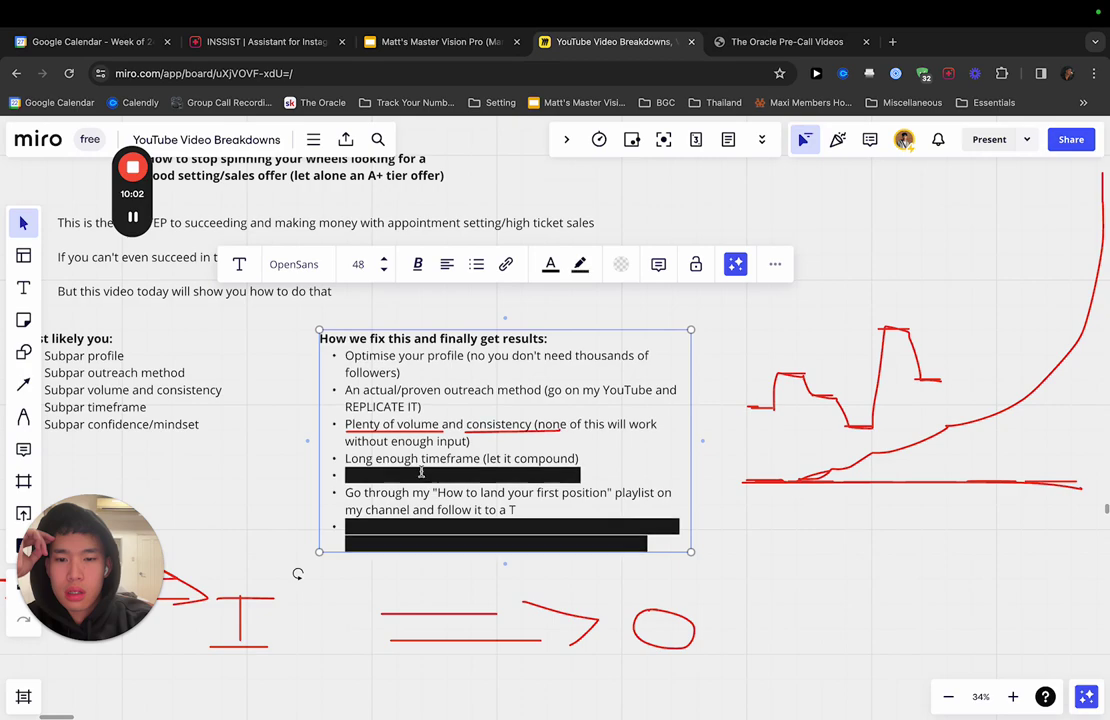
click(580, 265)
click(533, 302)
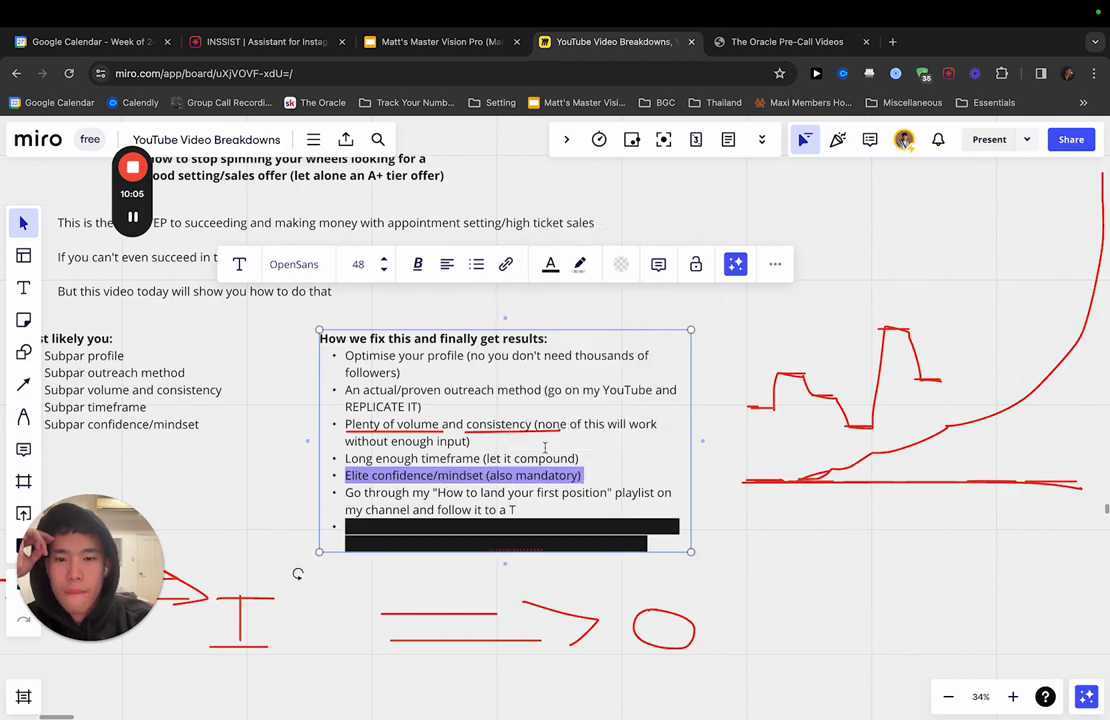
drag(542, 458, 549, 458)
scroll(545, 460, left, 3)
scroll(555, 465, up, 5)
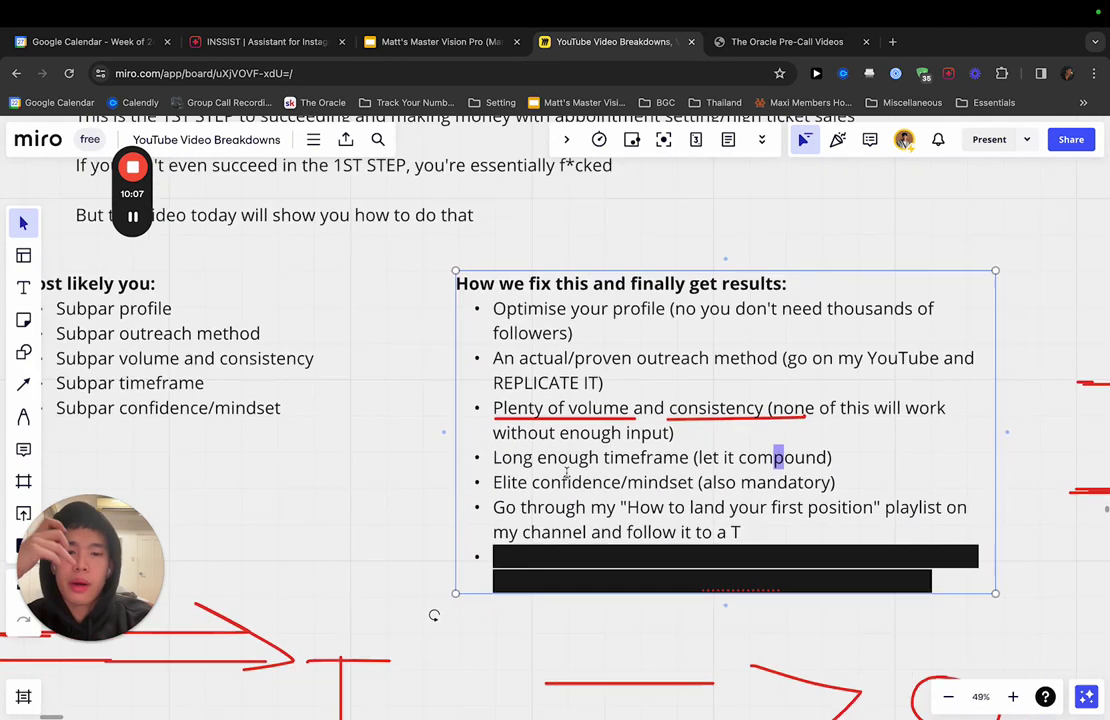
- Select parts of the Elite bullet's text, such as 'confidence' and 'mindset'
click(536, 481)
scroll(537, 478, down, 1)
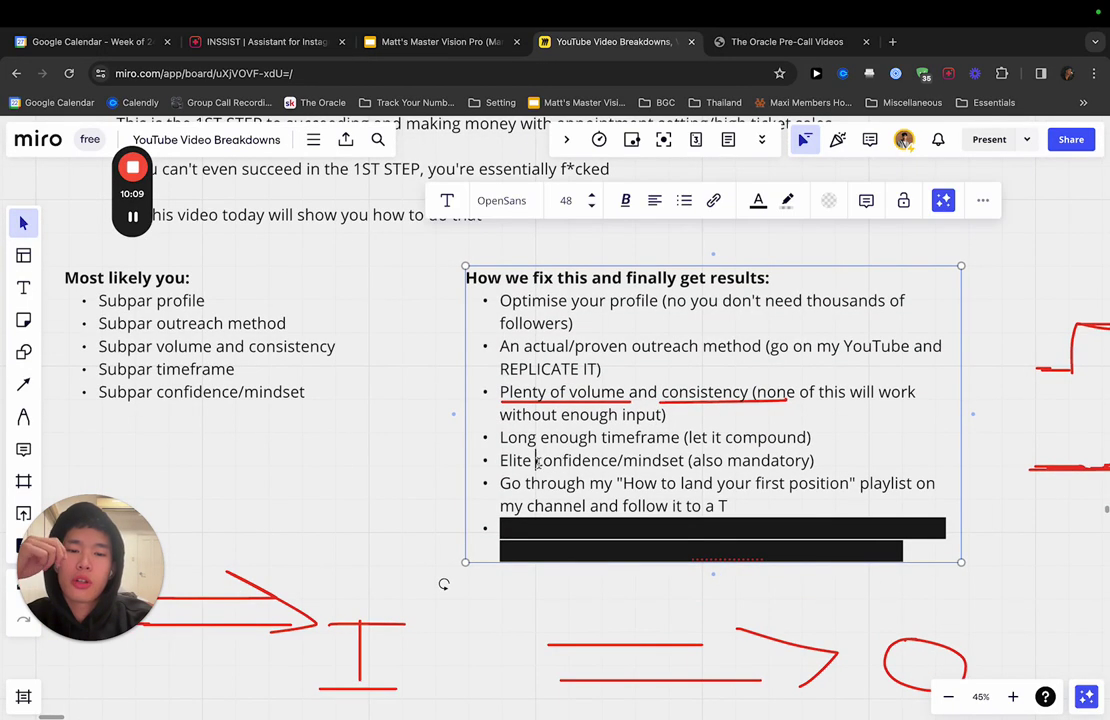
double_click(537, 463)
triple_click(537, 463)
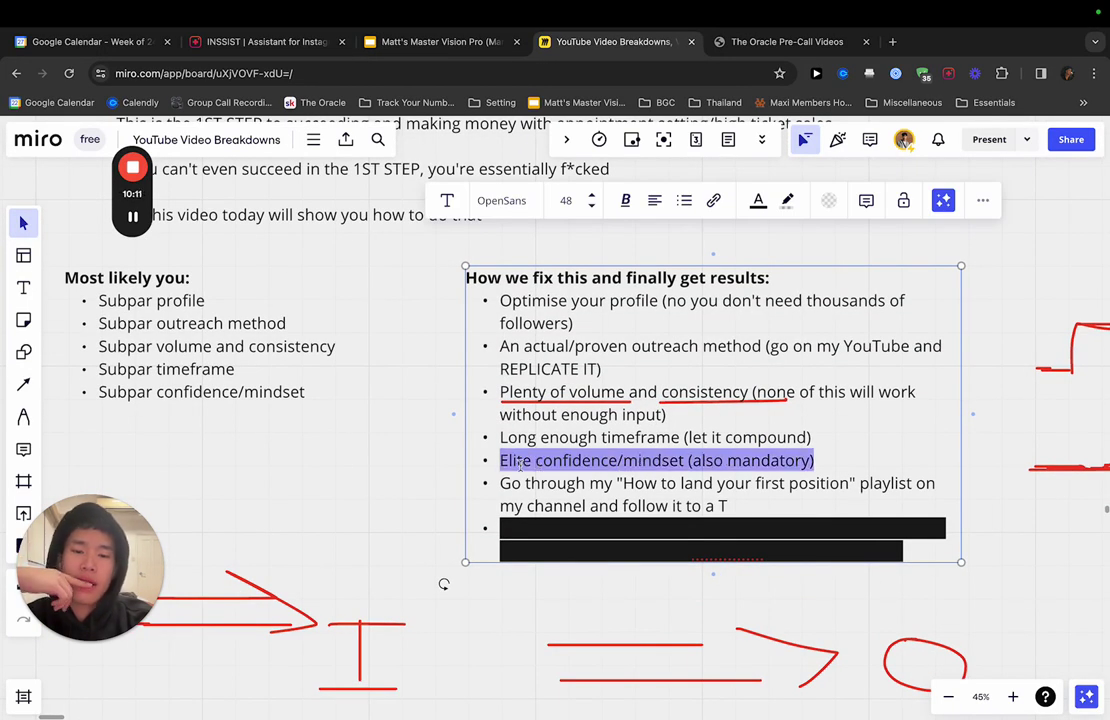
click(535, 464)
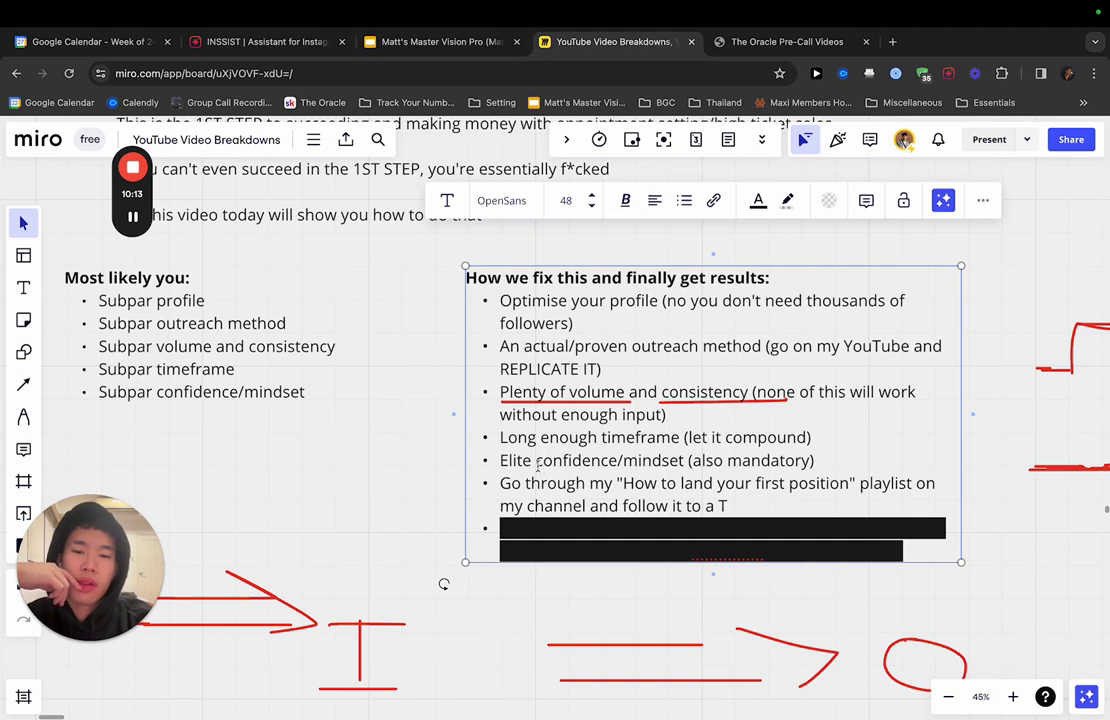
drag(535, 464, 608, 461)
click(587, 457)
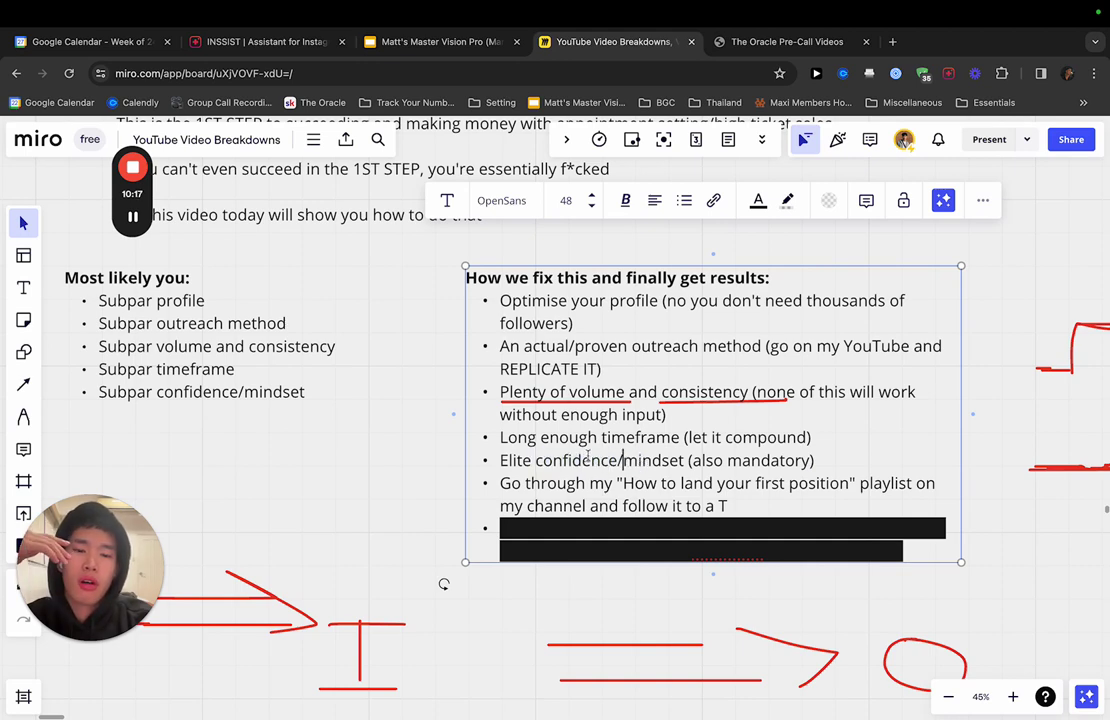
scroll(587, 457, left, 2)
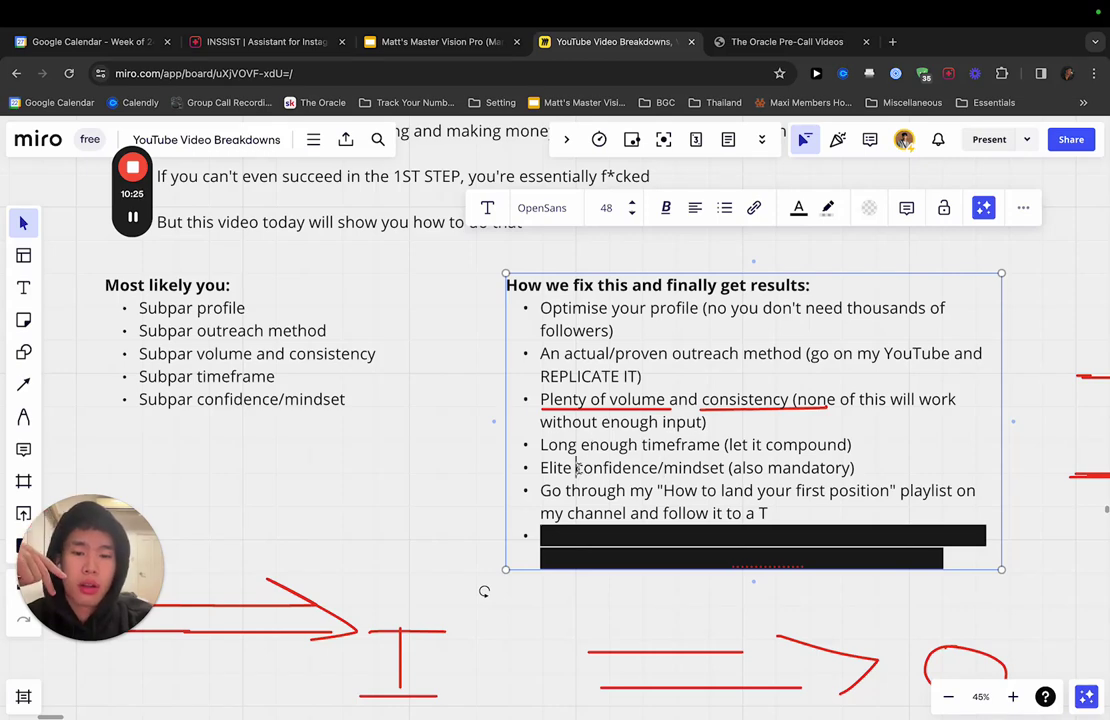
drag(577, 467, 880, 466)
click(880, 466)
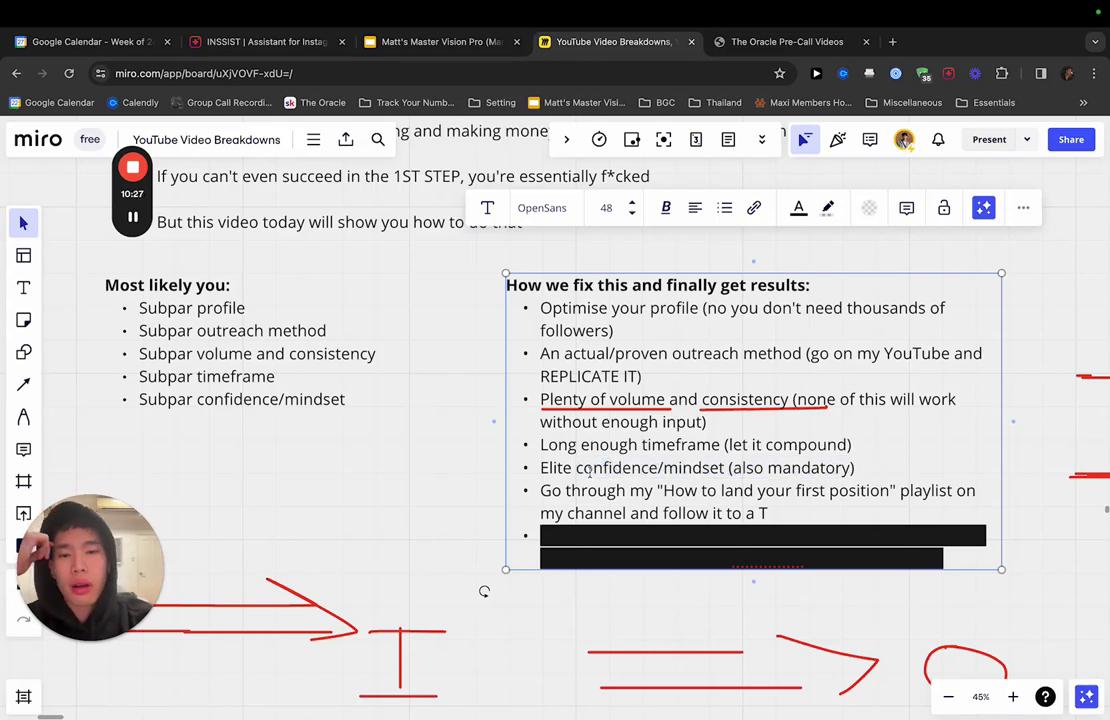
drag(549, 467, 832, 468)
click(665, 467)
scroll(738, 464, right, 10)
scroll(738, 466, down, 3)
scroll(738, 468, right, 5)
scroll(689, 445, left, 10)
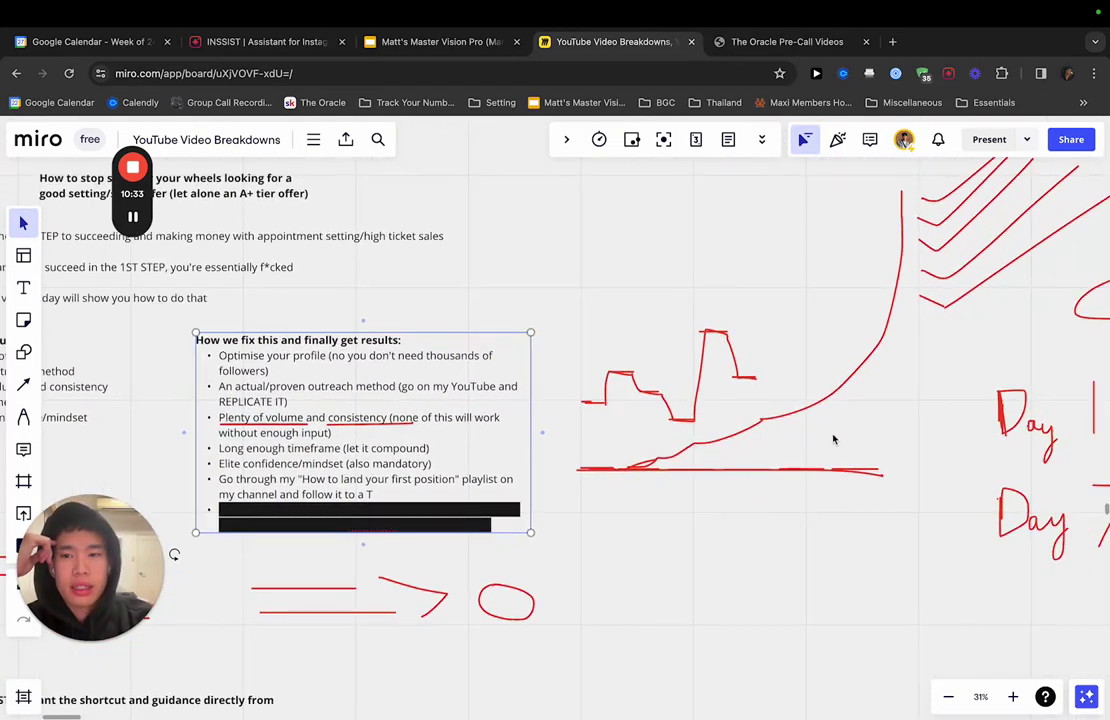
scroll(763, 522, left, 3)
scroll(763, 522, up, 3)
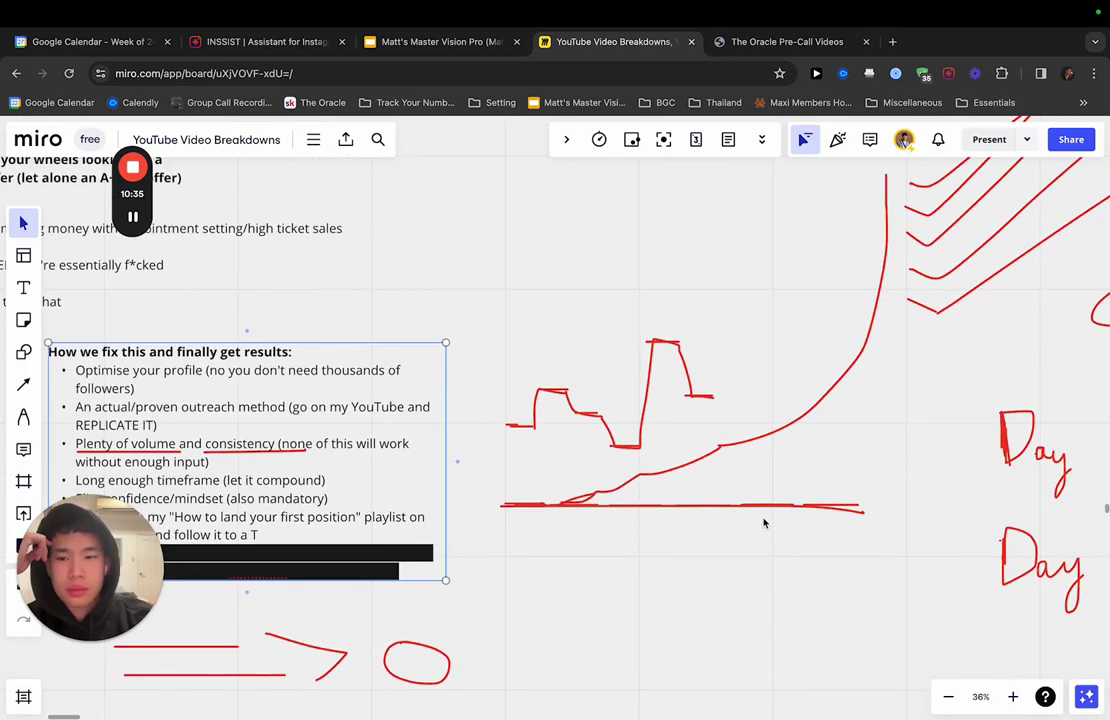
scroll(411, 595, left, 5)
scroll(384, 649, up, 3)
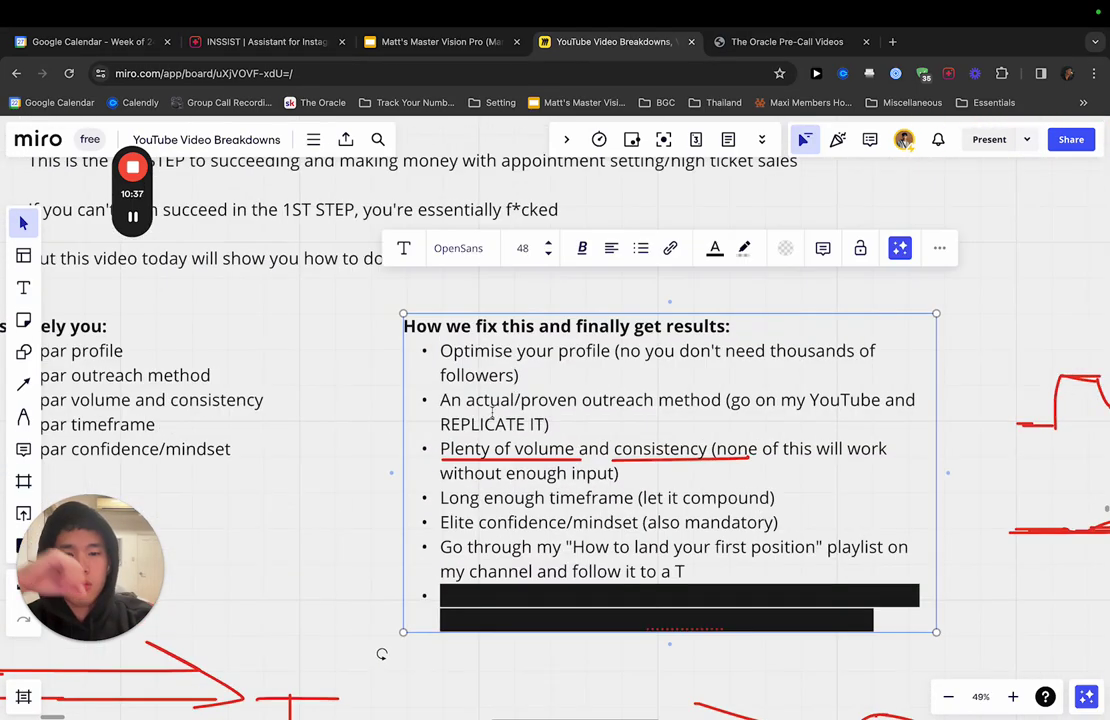
scroll(381, 654, down, 2)
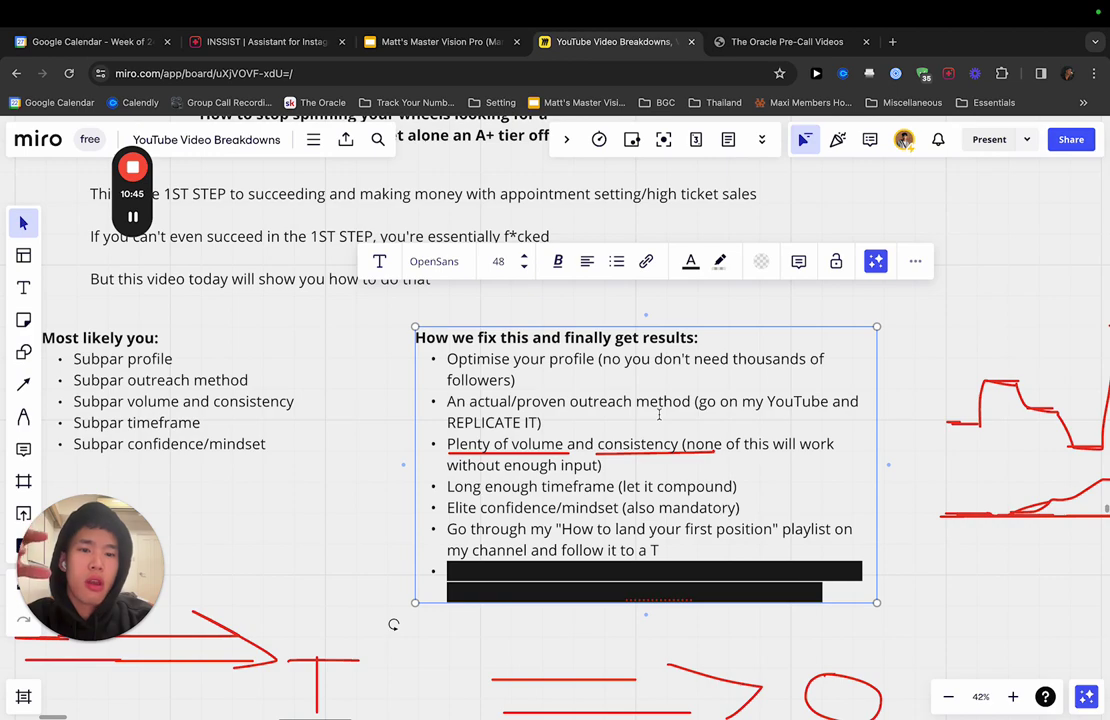
scroll(659, 414, down, 2)
scroll(675, 440, up, 3)
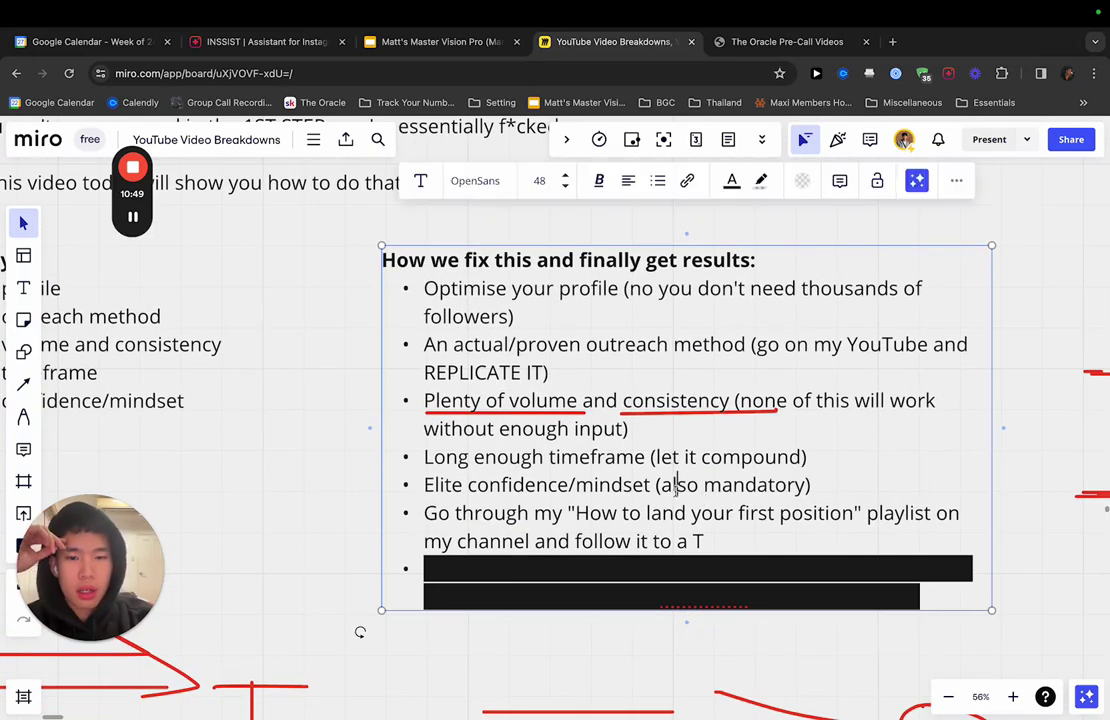
triple_click(671, 486)
shift+click(648, 486)
click(569, 486)
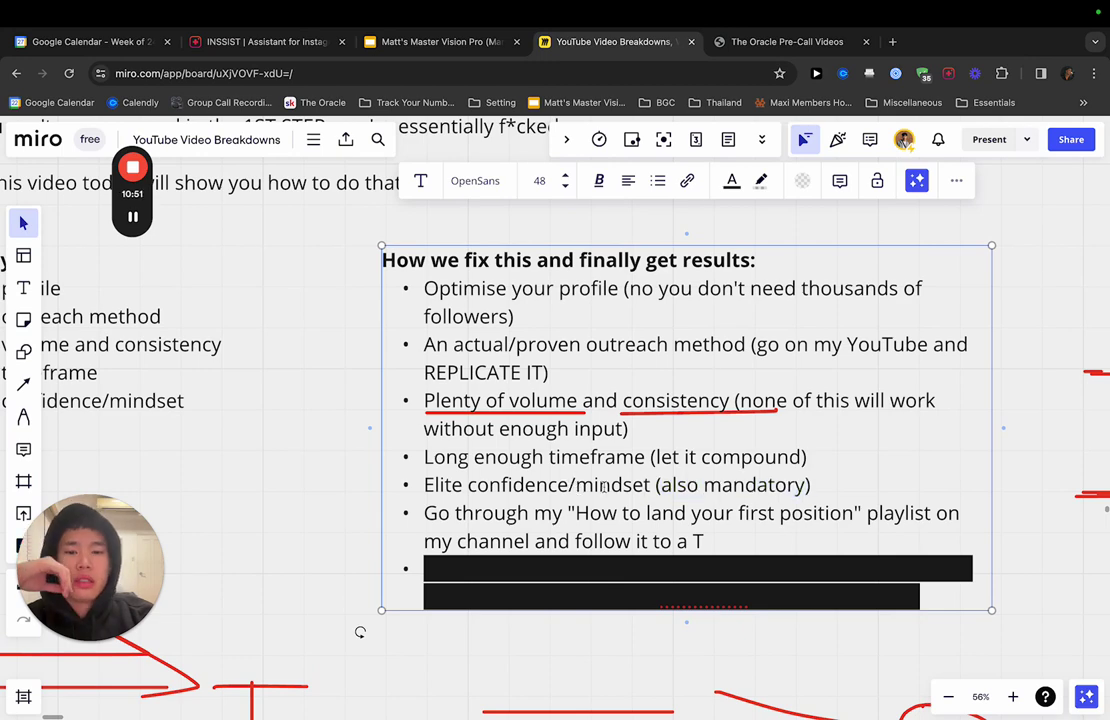
drag(659, 486, 634, 489)
click(824, 489)
click(664, 489)
triple_click(548, 486)
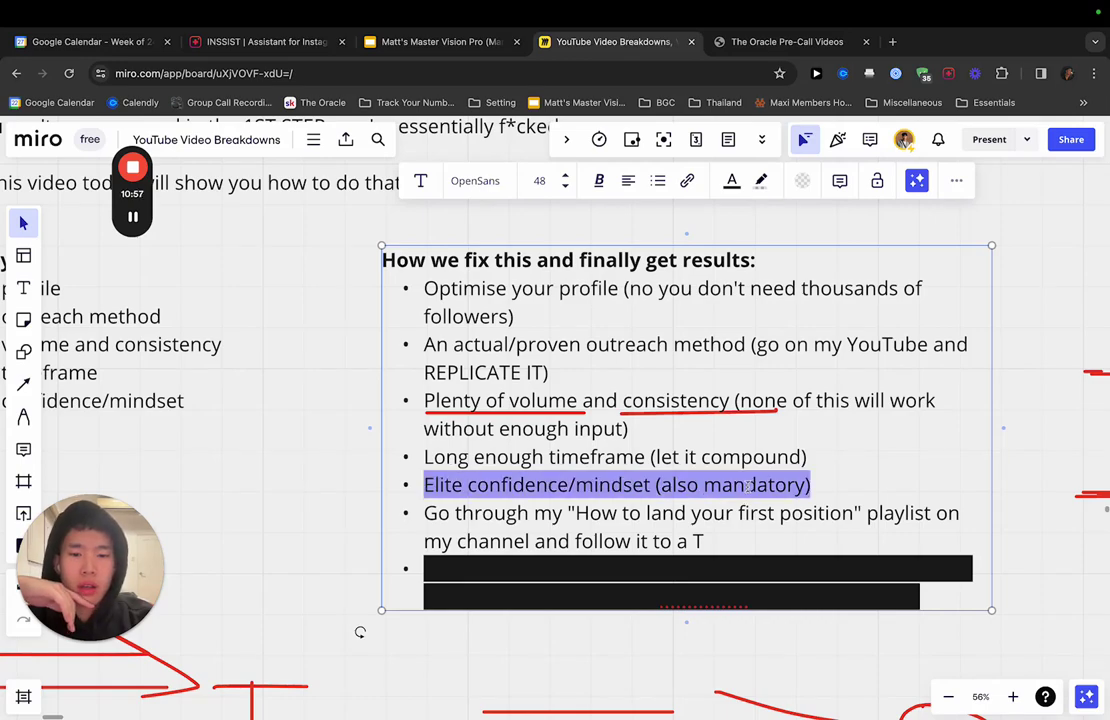
scroll(550, 486, left, 3)
click(689, 503)
scroll(667, 516, right, 3)
drag(667, 516, 842, 516)
click(842, 516)
scroll(842, 516, right, 3)
drag(390, 489, 560, 489)
click(756, 486)
click(552, 489)
drag(387, 489, 676, 489)
click(676, 489)
scroll(676, 489, left, 2)
drag(443, 490, 543, 490)
scroll(544, 491, right, 10)
scroll(544, 491, down, 3)
scroll(545, 495, right, 5)
scroll(508, 500, left, 3)
scroll(508, 500, up, 5)
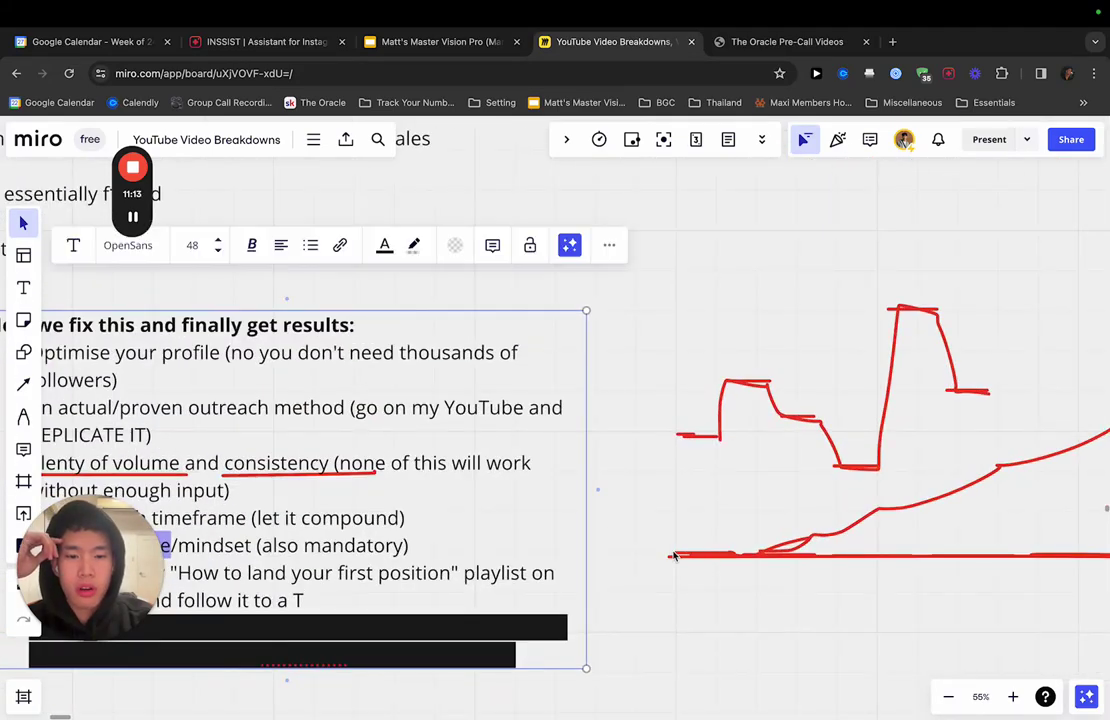
scroll(607, 466, down, 2)
scroll(607, 466, right, 1)
scroll(627, 524, right, 5)
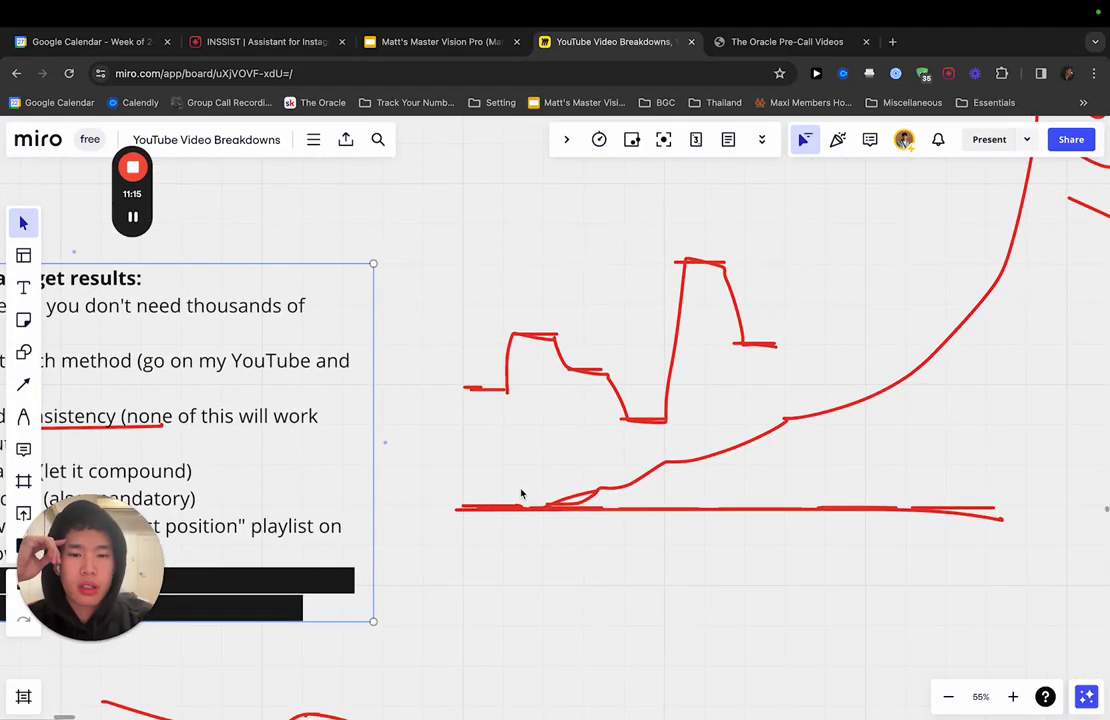
scroll(521, 496, right, 5)
scroll(542, 511, down, 2)
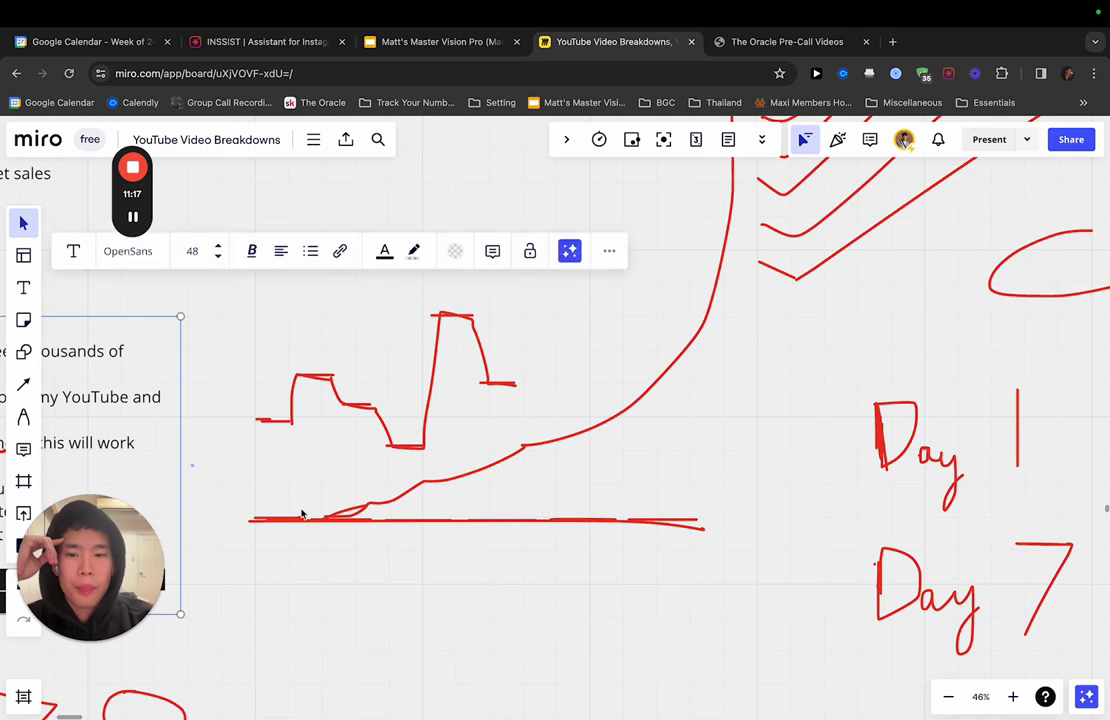
scroll(648, 380, up, 3)
scroll(648, 380, right, 2)
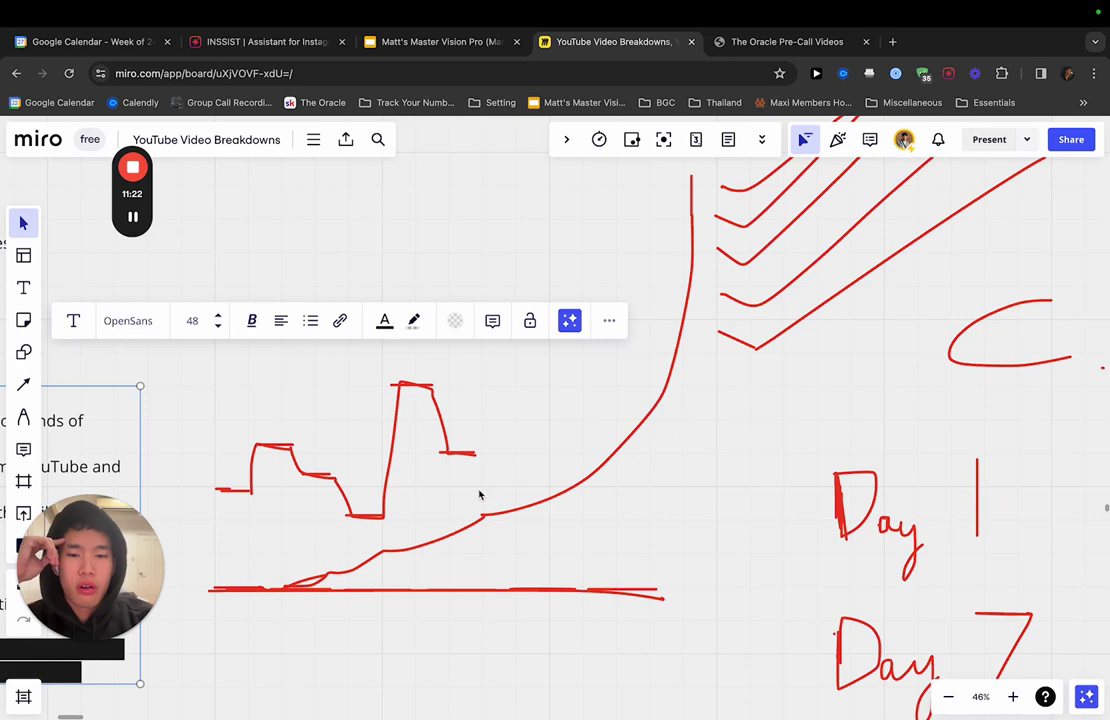
scroll(600, 486, up, 4)
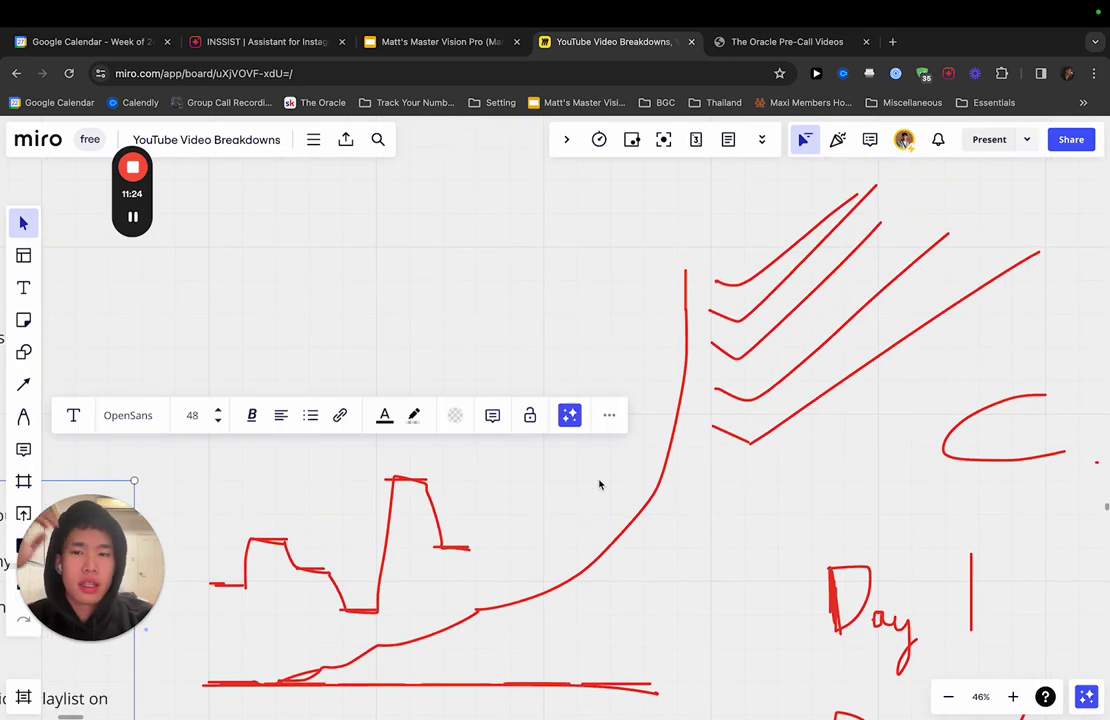
scroll(600, 484, down, 7)
scroll(600, 484, left, 12)
scroll(600, 484, up, 7)
scroll(600, 484, right, 15)
scroll(600, 463, down, 5)
scroll(600, 463, left, 15)
scroll(597, 461, up, 2)
- Select and deselect parts of the 'Go through my' bullet's quoted playlist title
triple_click(485, 440)
click(549, 435)
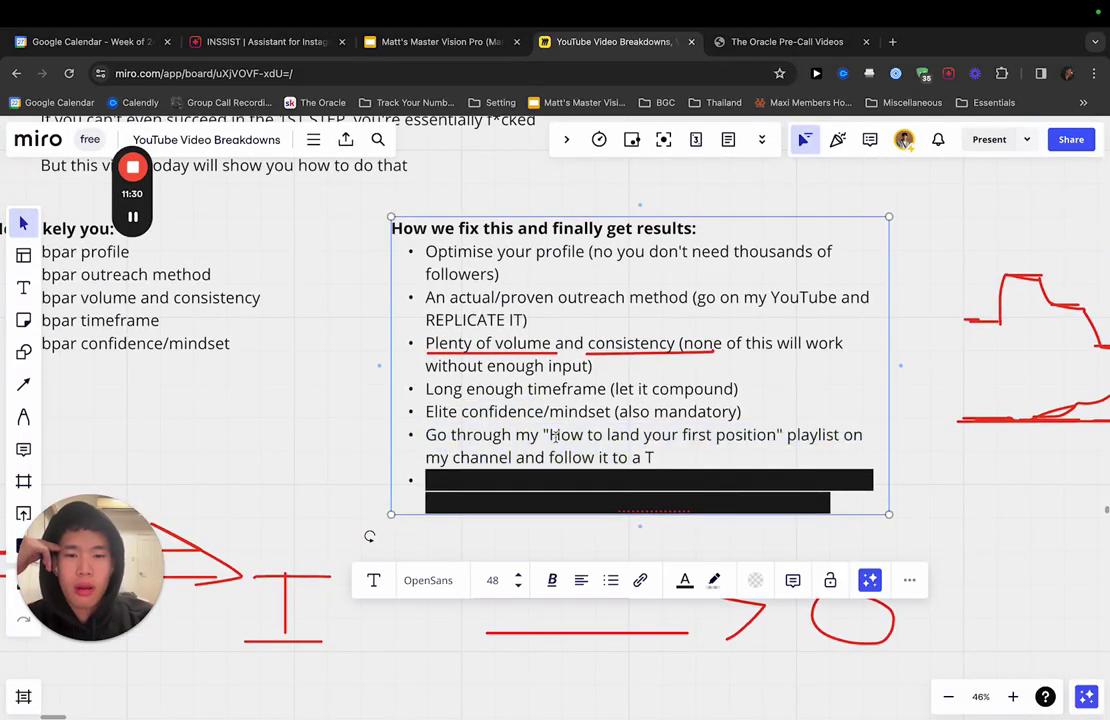
drag(549, 435, 787, 436)
click(787, 436)
drag(632, 435, 747, 435)
click(747, 435)
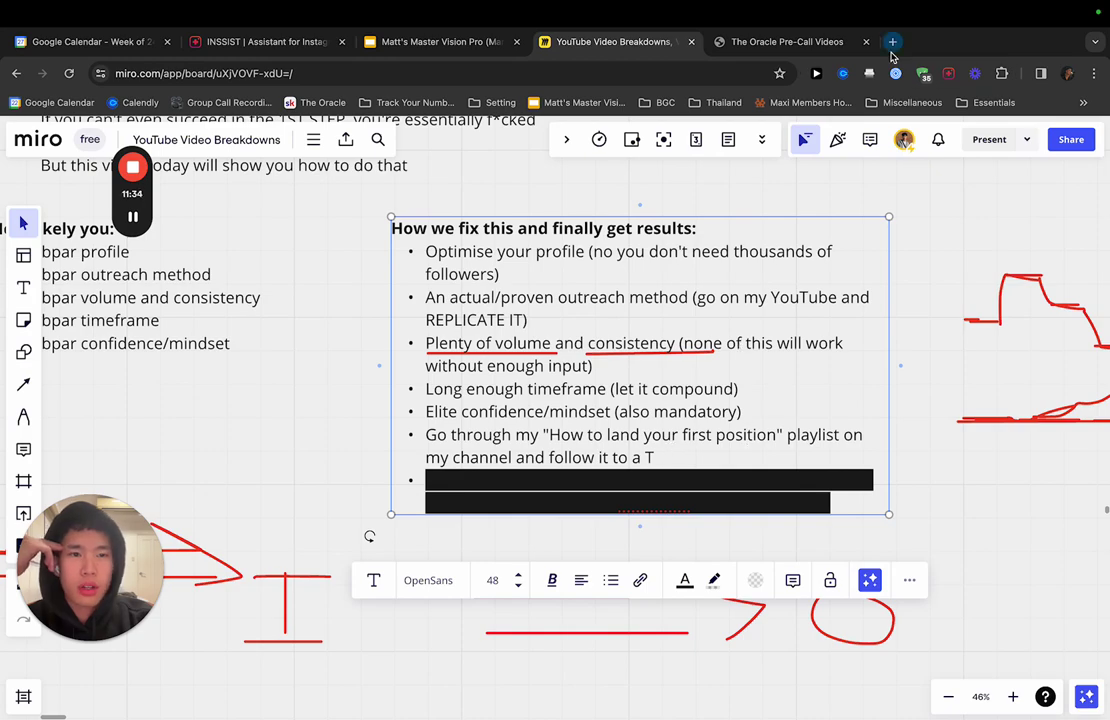
scroll(679, 286, down, 2)
scroll(679, 286, left, 1)
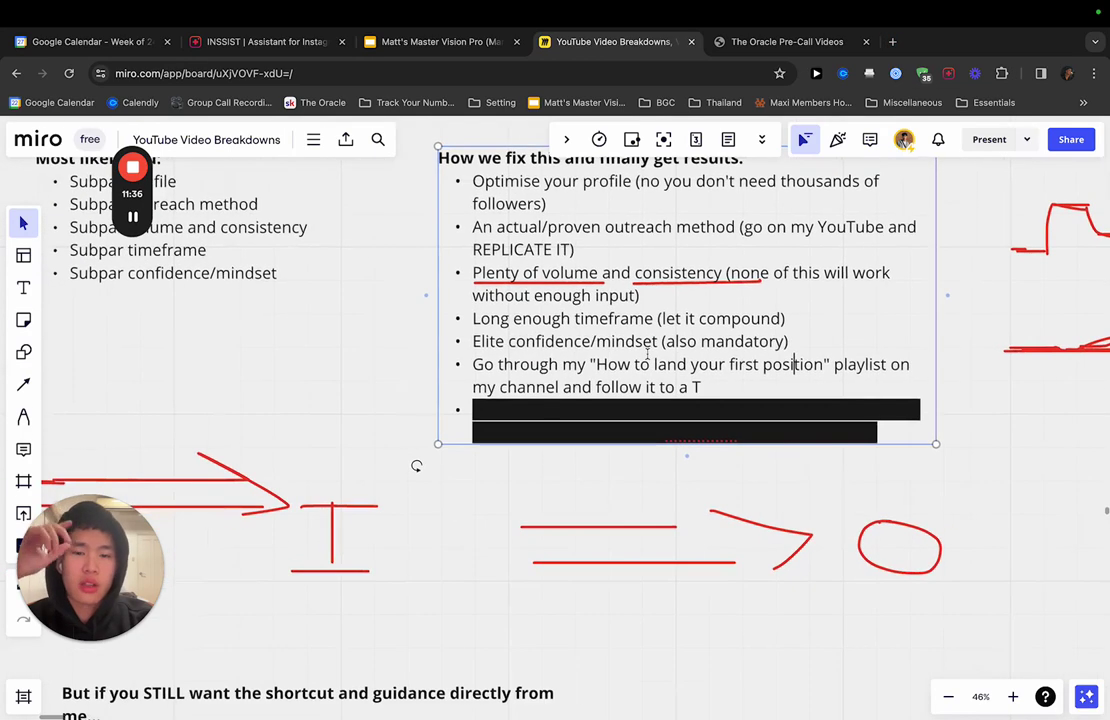
- Set the blacked-out 1-1 mentorship bullet's highlight to No color
triple_click(534, 412)
scroll(534, 412, up, 2)
scroll(534, 412, right, 1)
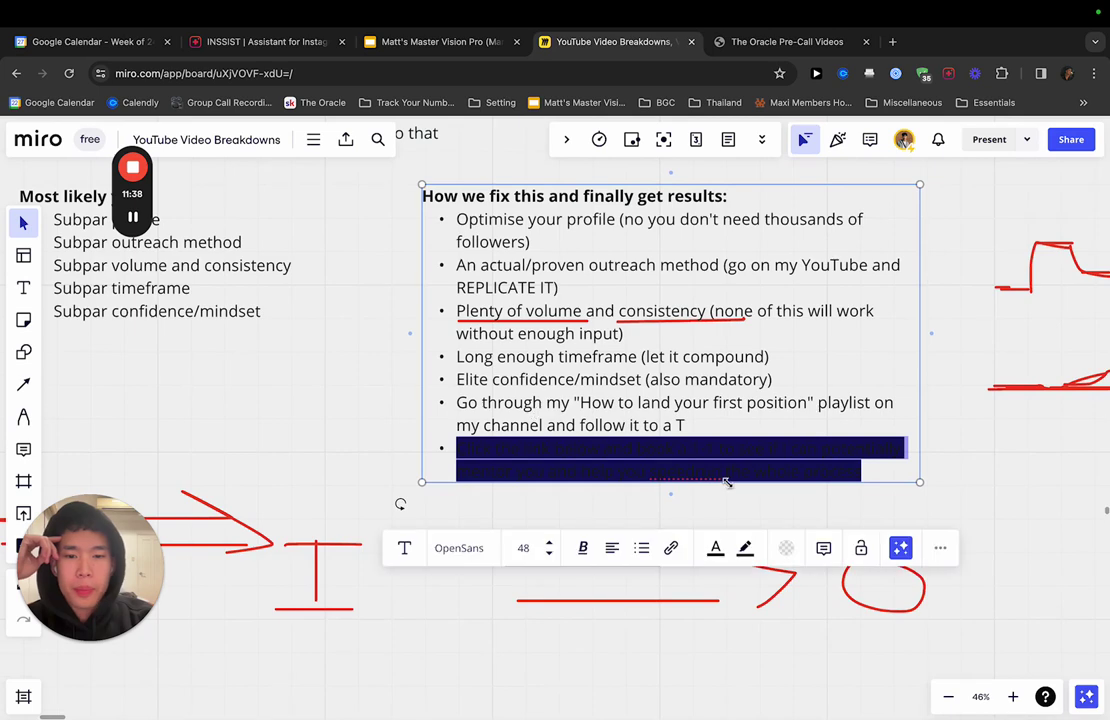
click(716, 549)
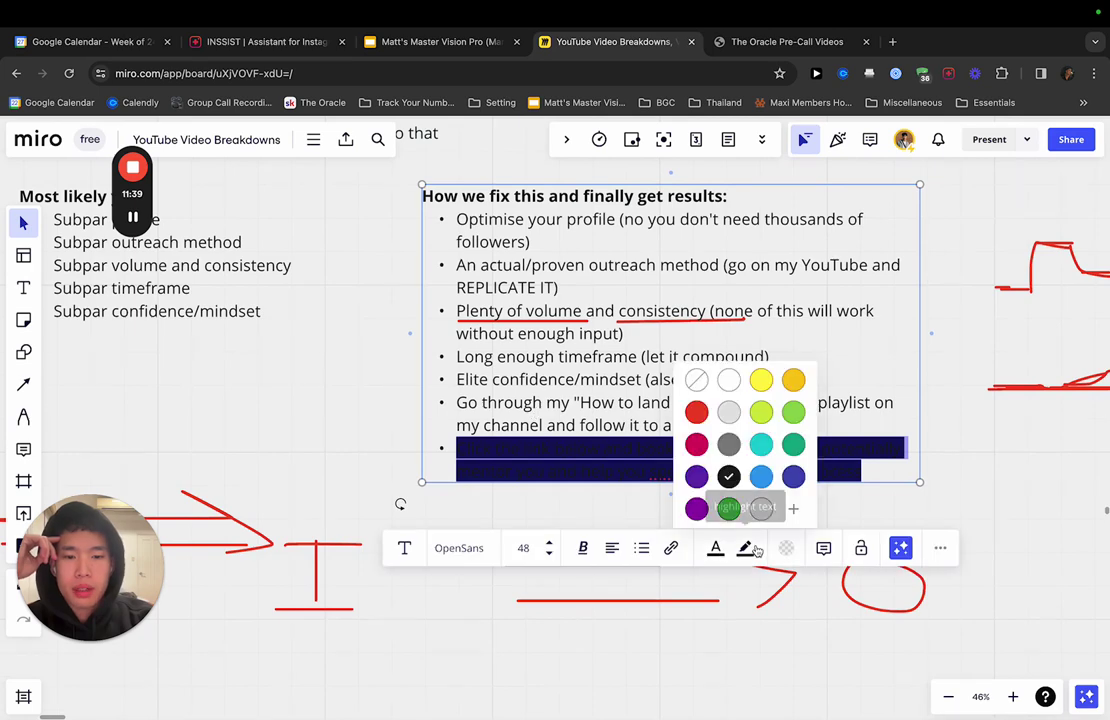
click(703, 388)
click(550, 508)
- Place the text cursor after 'below' in the bullet list
click(562, 478)
click(617, 471)
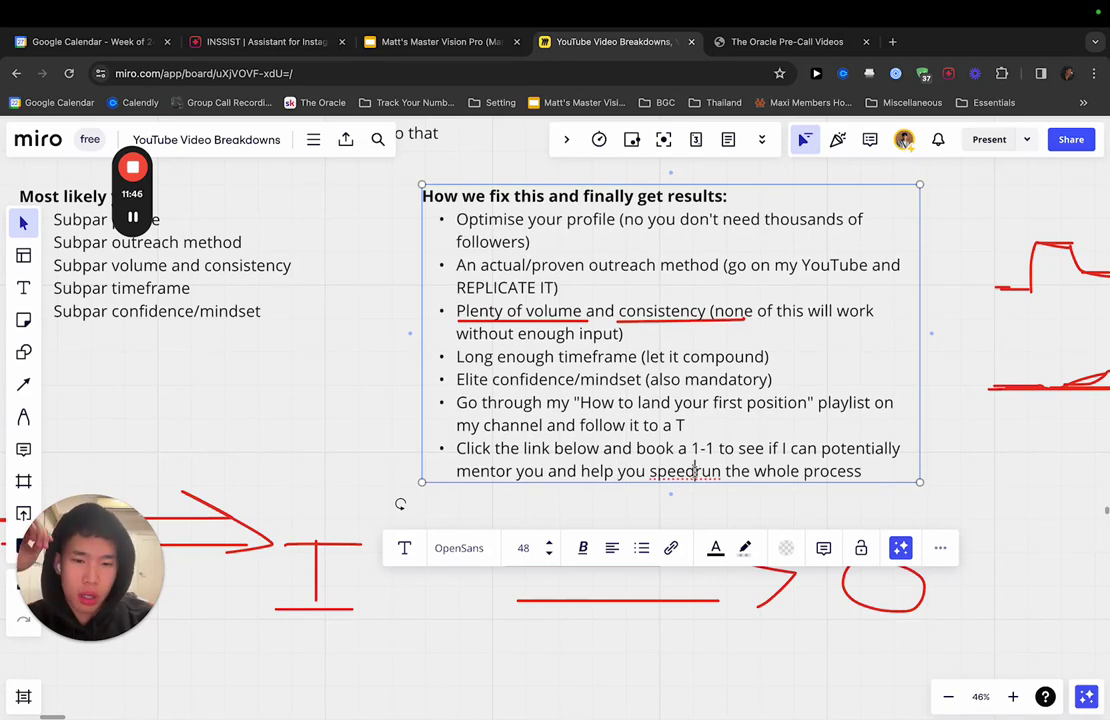
click(599, 450)
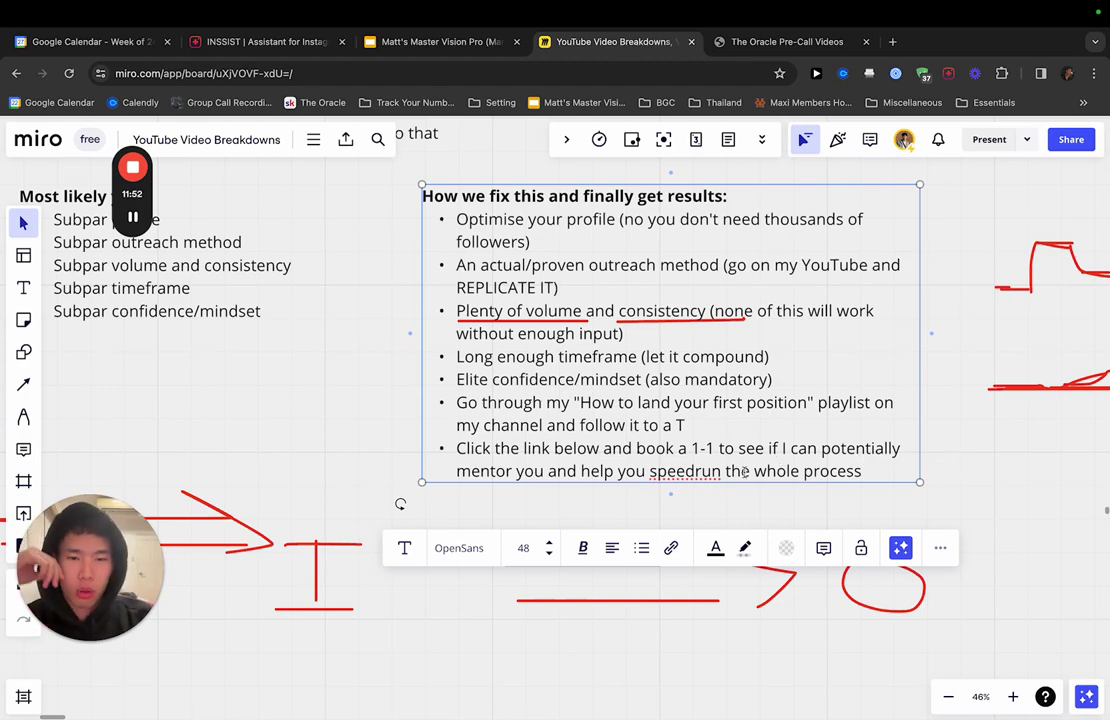
- With the red pen, write 'Fri' below the 'Most likely you' list and draw an arrow after it
scroll(342, 352, left, 5)
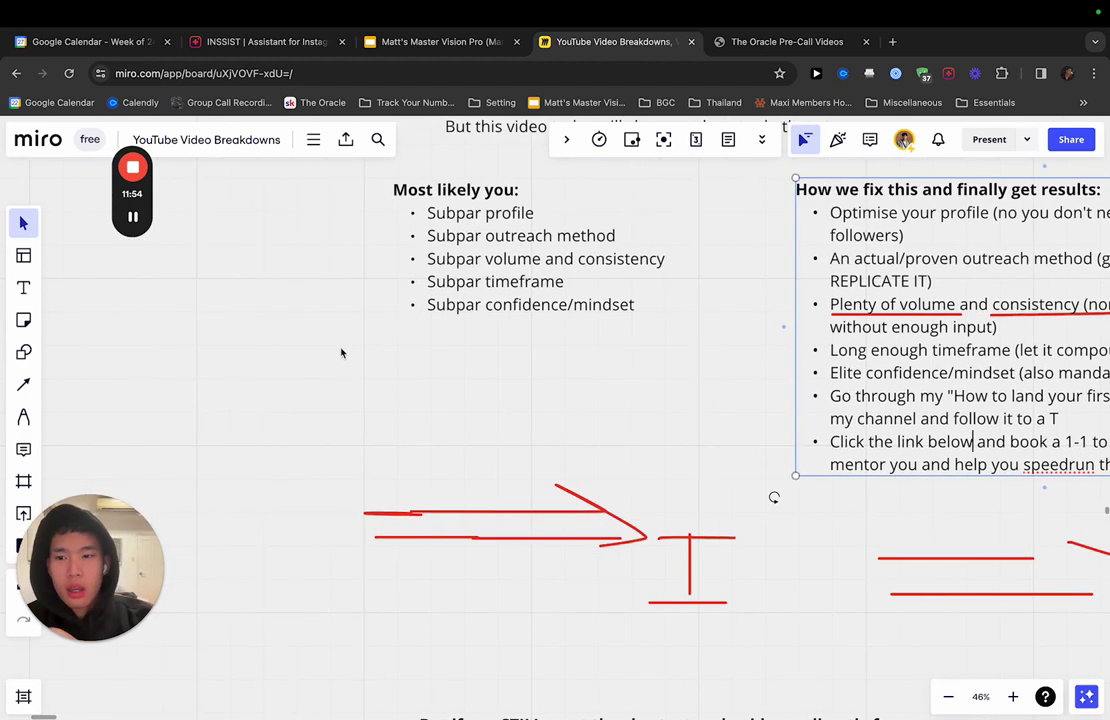
click(23, 418)
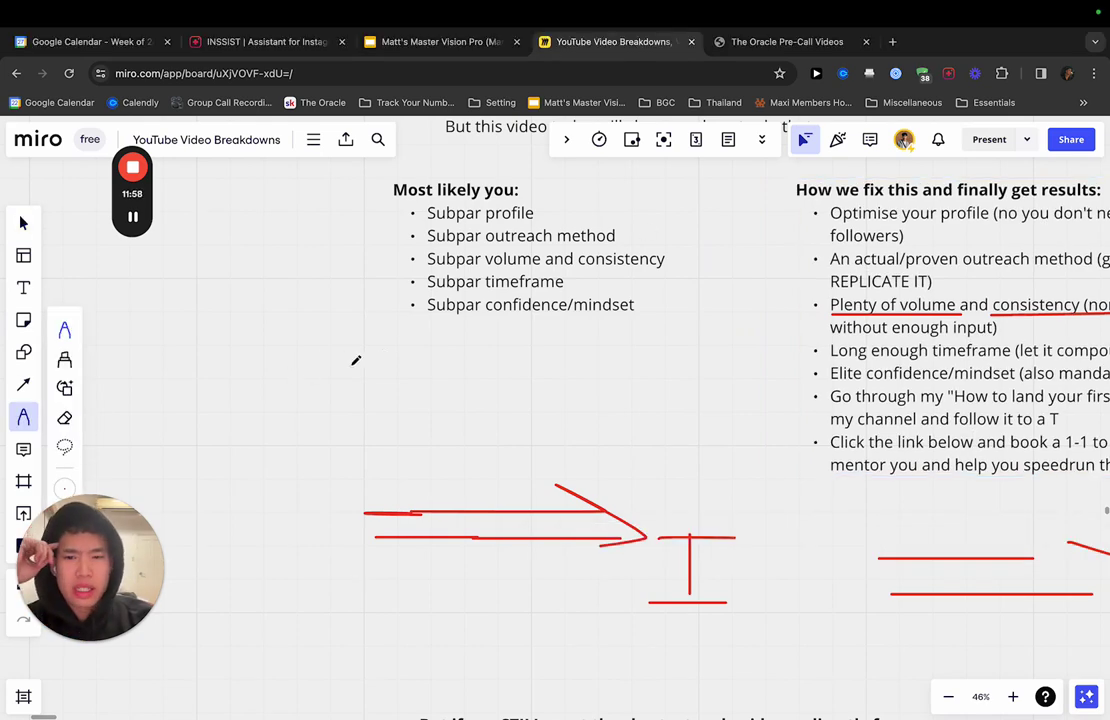
scroll(355, 361, left, 2)
mouse_move(313, 376)
mouse_down()
mouse_move(313, 418)
mouse_move(337, 376)
mouse_move(340, 399)
mouse_move(355, 375)
mouse_move(352, 401)
mouse_move(389, 418)
mouse_up()
click(390, 396)
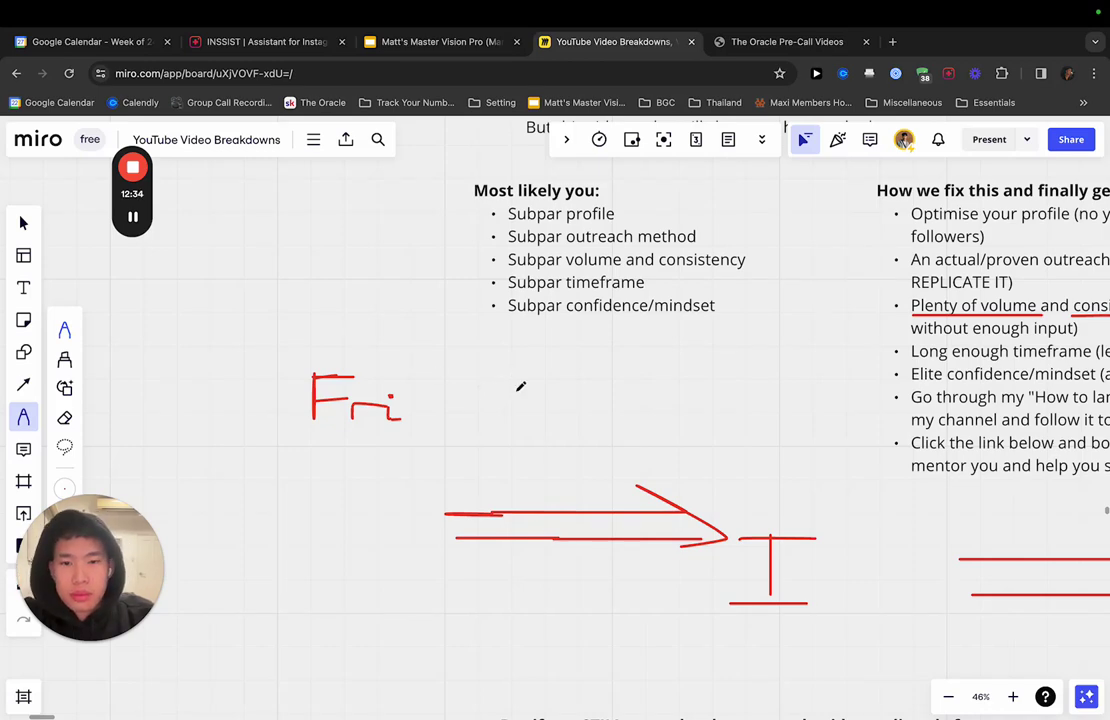
drag(443, 397, 500, 396)
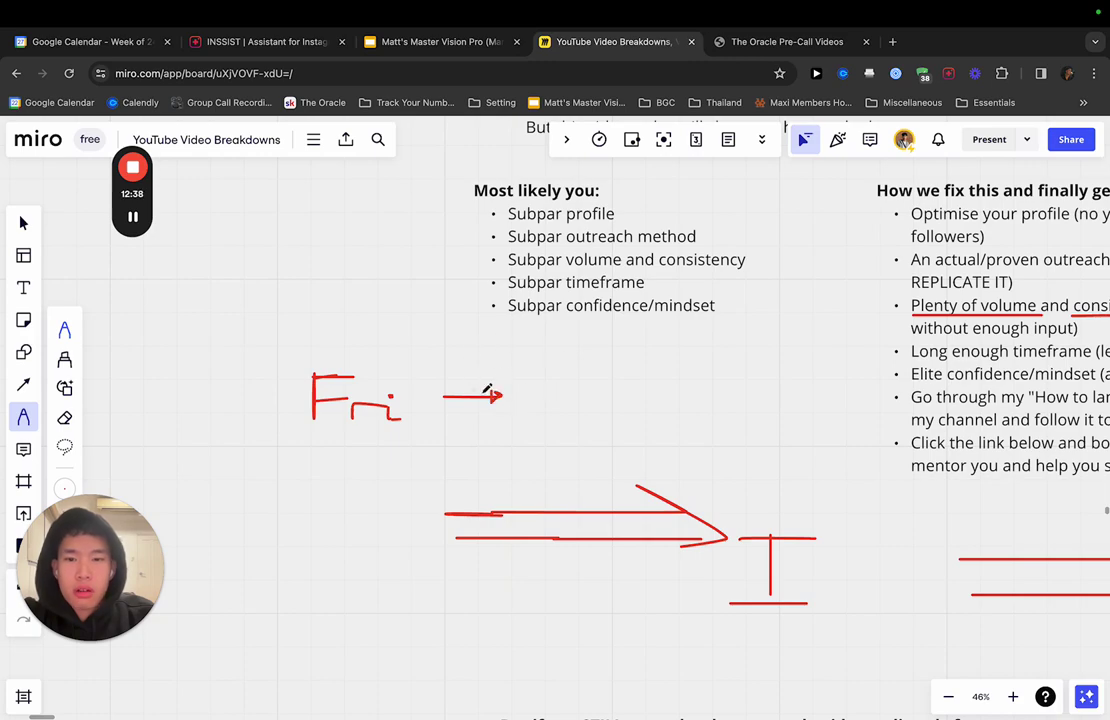
- Underline the pitch heading, 'Work 1-1 with me' and the 'proven path' line in red
scroll(488, 390, down, 2)
scroll(496, 386, down, 10)
scroll(538, 343, down, 5)
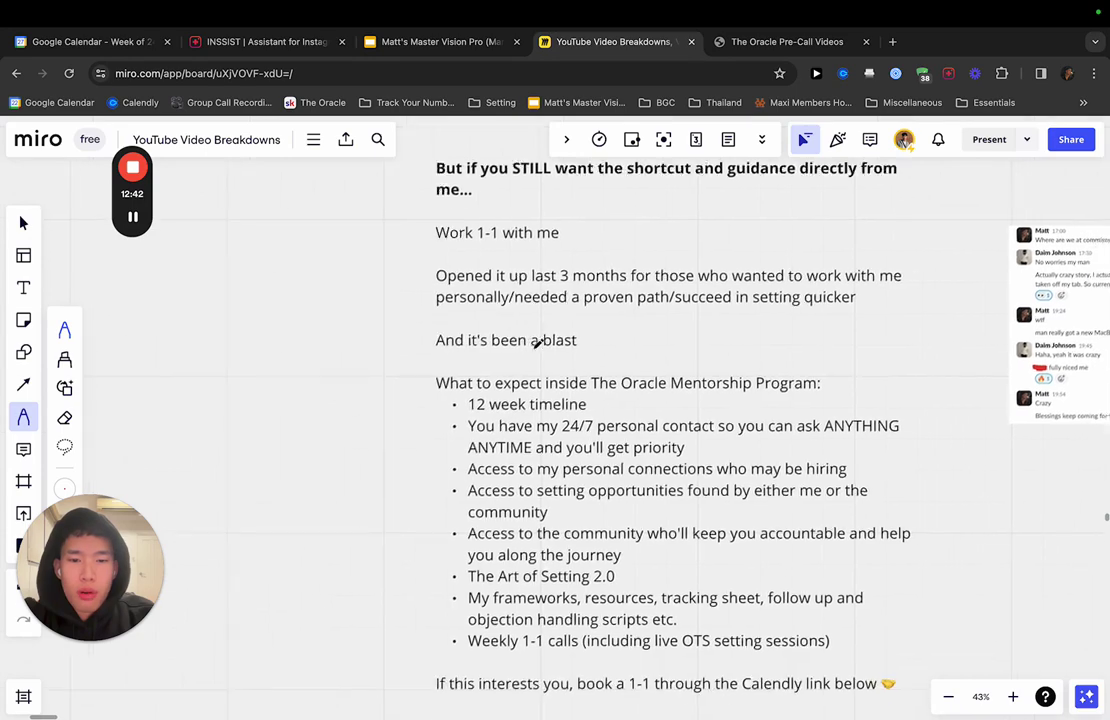
scroll(538, 343, down, 2)
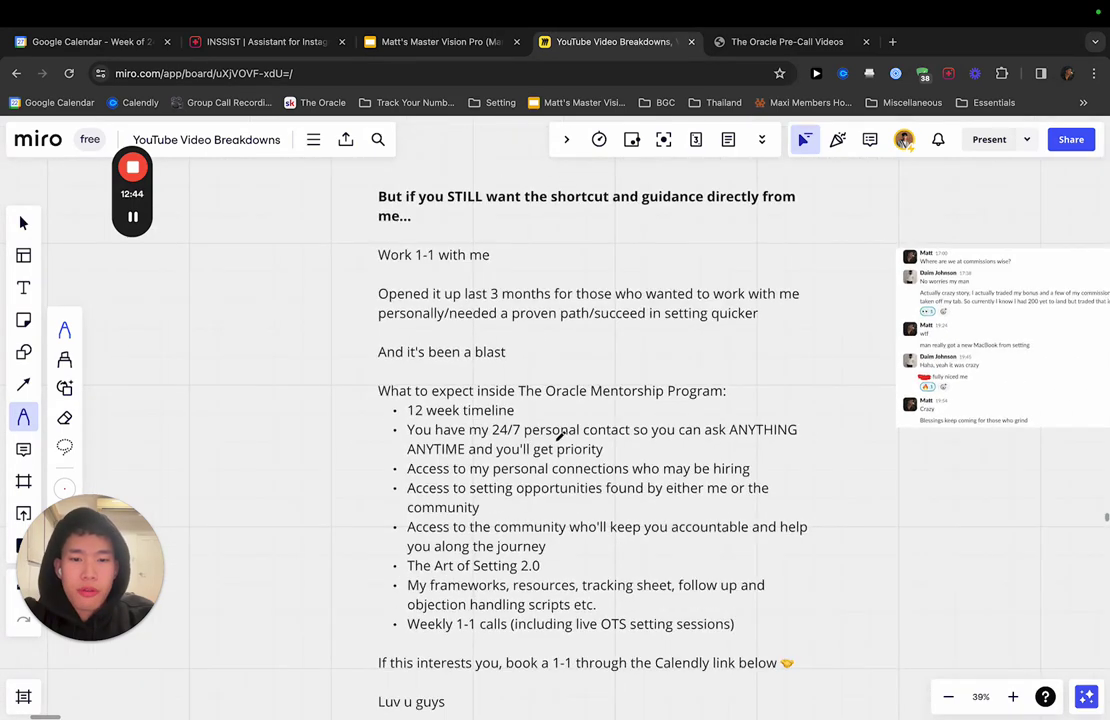
scroll(471, 238, right, 4)
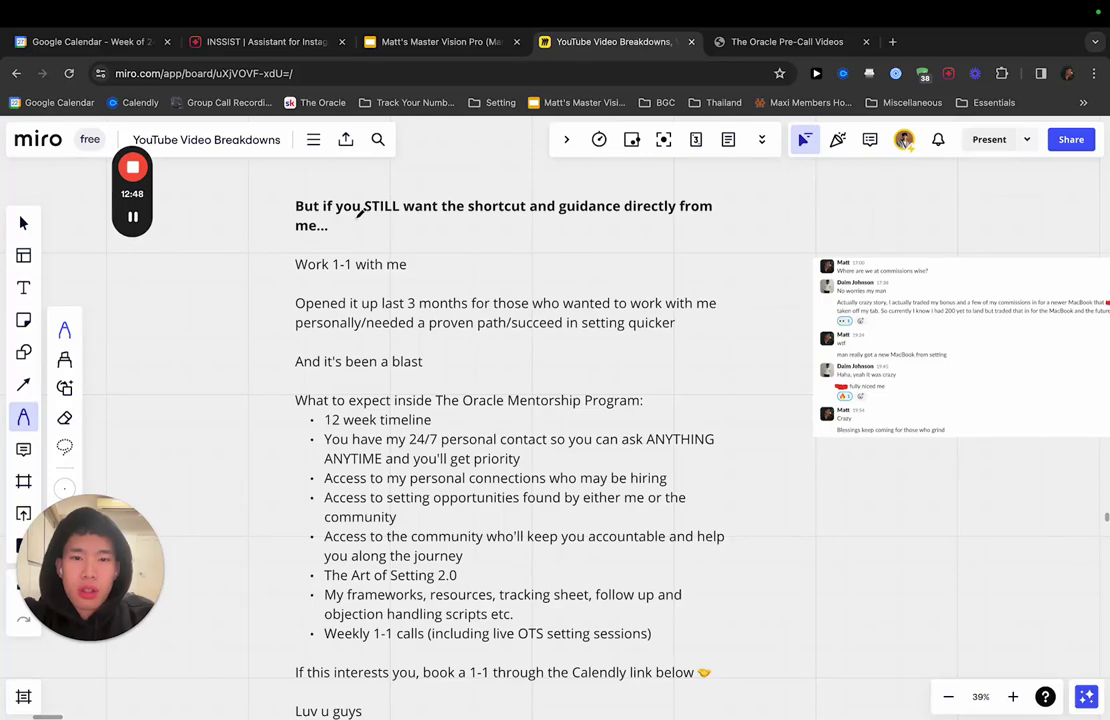
drag(337, 221, 728, 219)
drag(292, 278, 450, 278)
scroll(460, 272, down, 1)
scroll(460, 272, down, 1)
drag(294, 265, 618, 264)
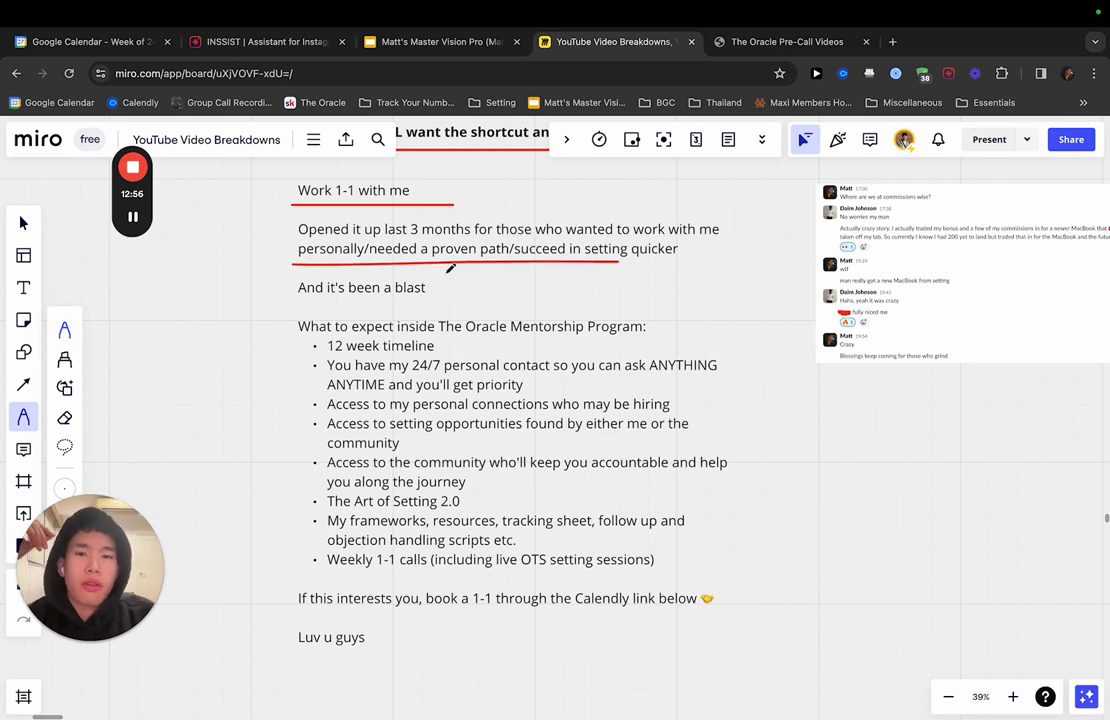
drag(614, 264, 681, 264)
- Draw a red curly brace beside 'The Oracle Mentorship Program' perks list
scroll(450, 256, left, 1)
scroll(502, 262, left, 2)
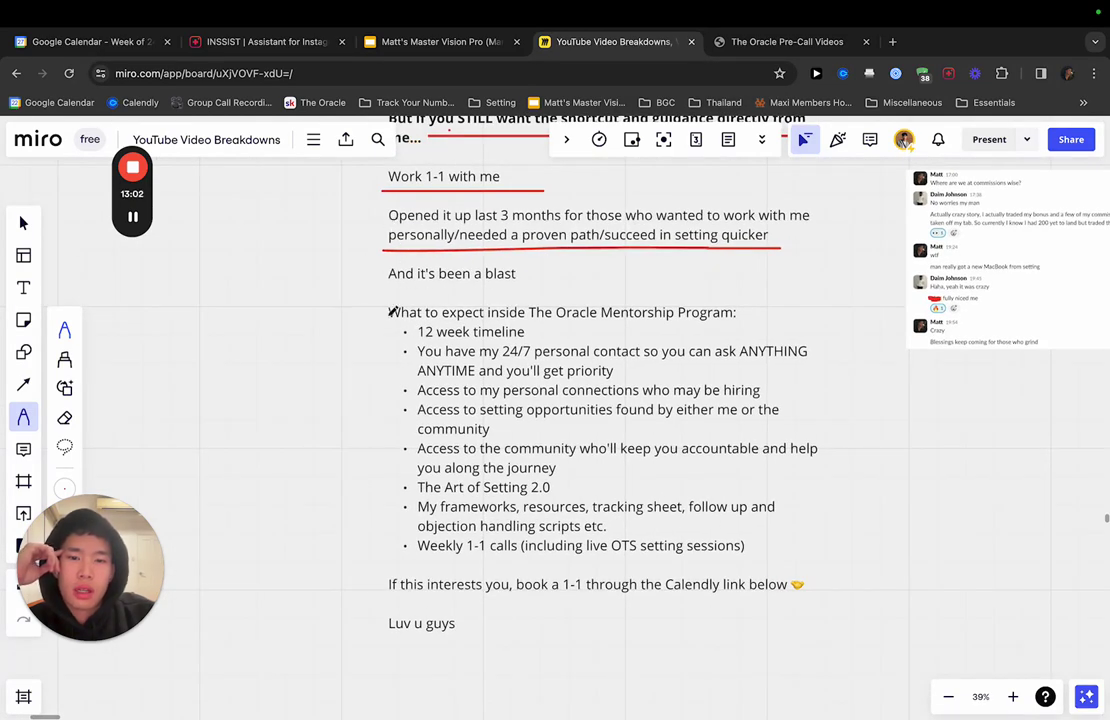
mouse_move(380, 297)
mouse_down()
mouse_move(342, 397)
mouse_move(349, 488)
mouse_move(383, 545)
mouse_move(405, 541)
mouse_up()
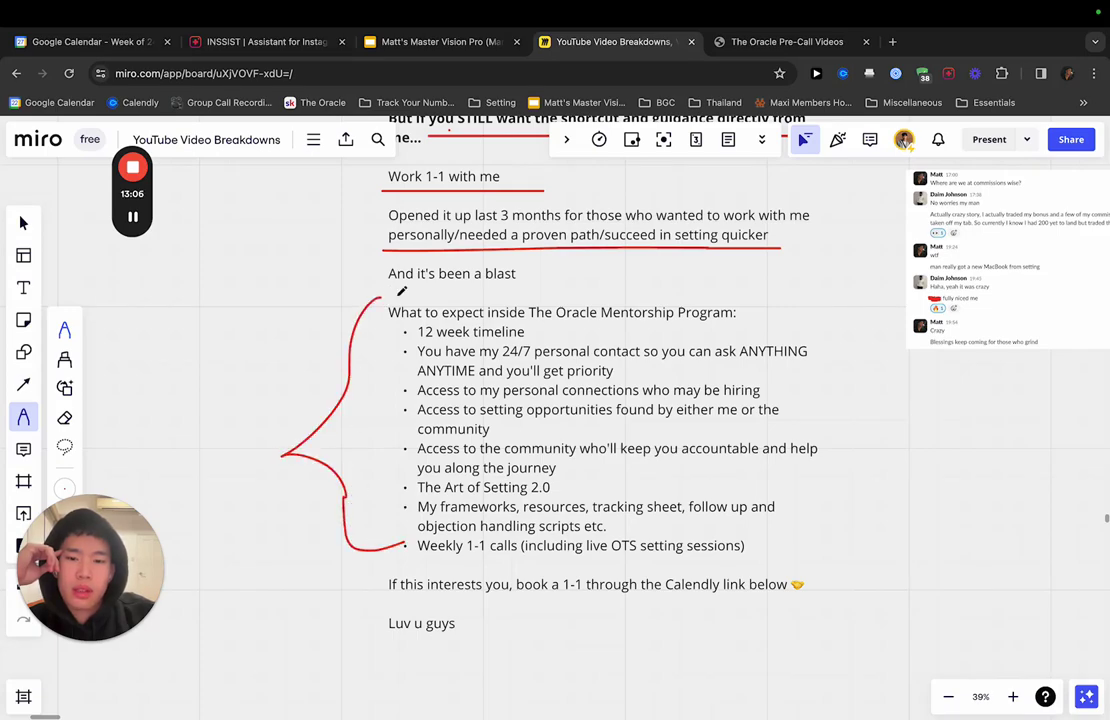
scroll(662, 302, right, 2)
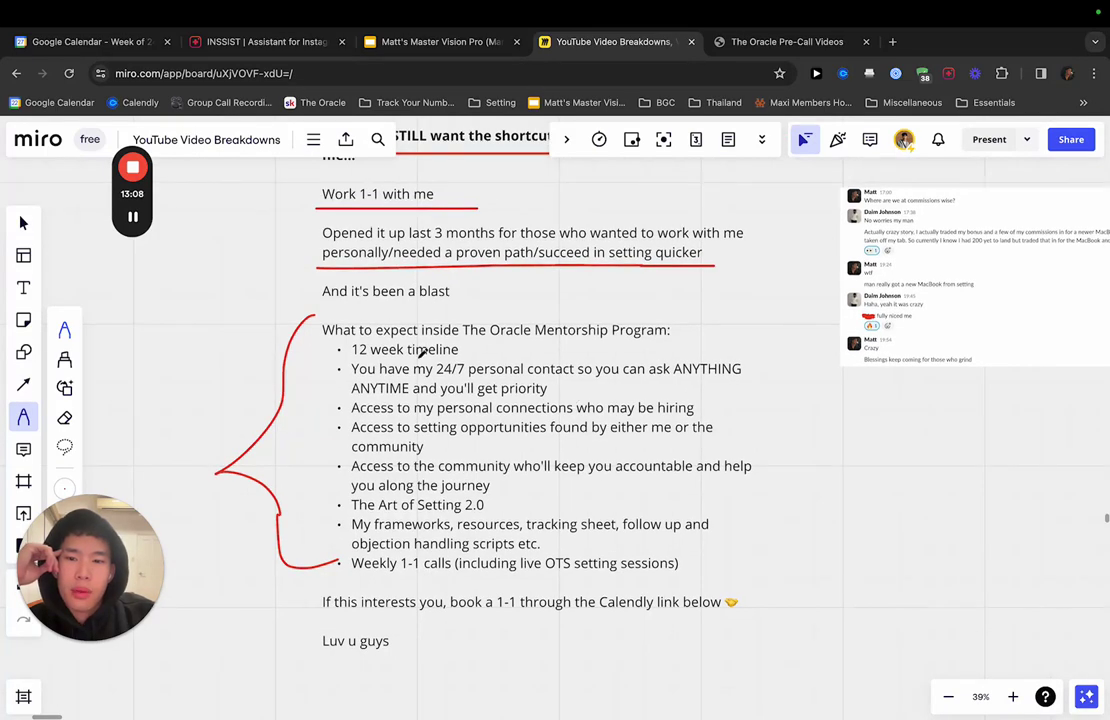
scroll(422, 352, down, 2)
scroll(424, 354, left, 2)
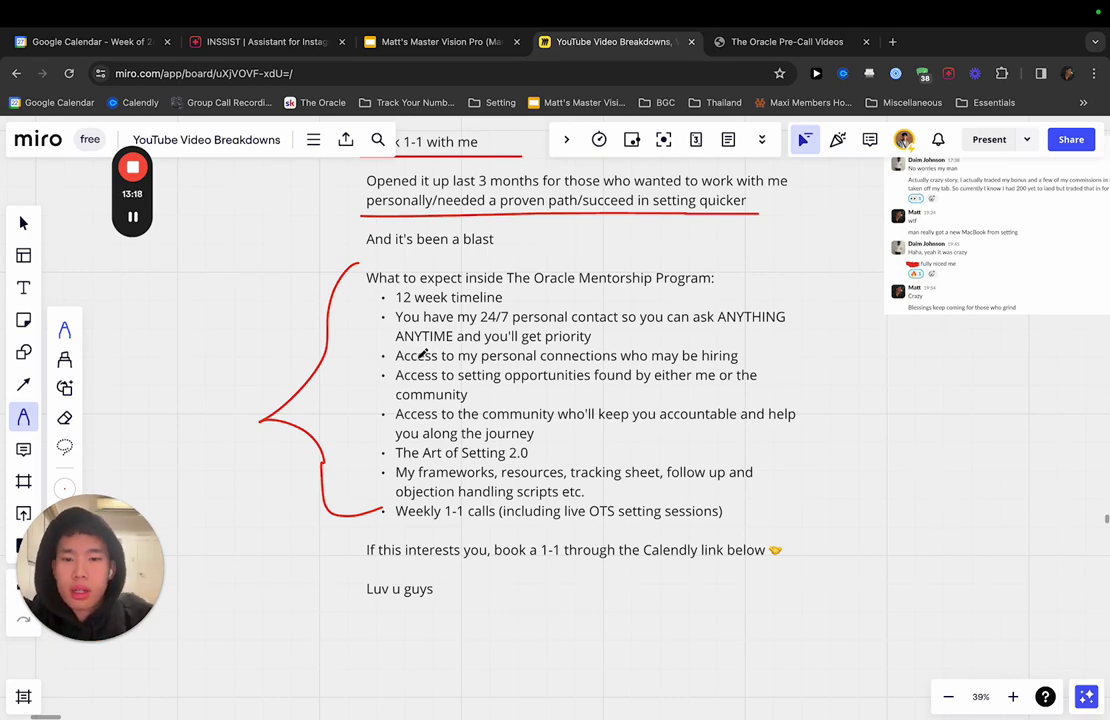
- Scroll past the Slack screenshot and red-underline the Calendly booking line and 'Luv u guys'
scroll(422, 354, right, 5)
scroll(422, 354, up, 4)
scroll(423, 354, right, 5)
scroll(423, 354, down, 2)
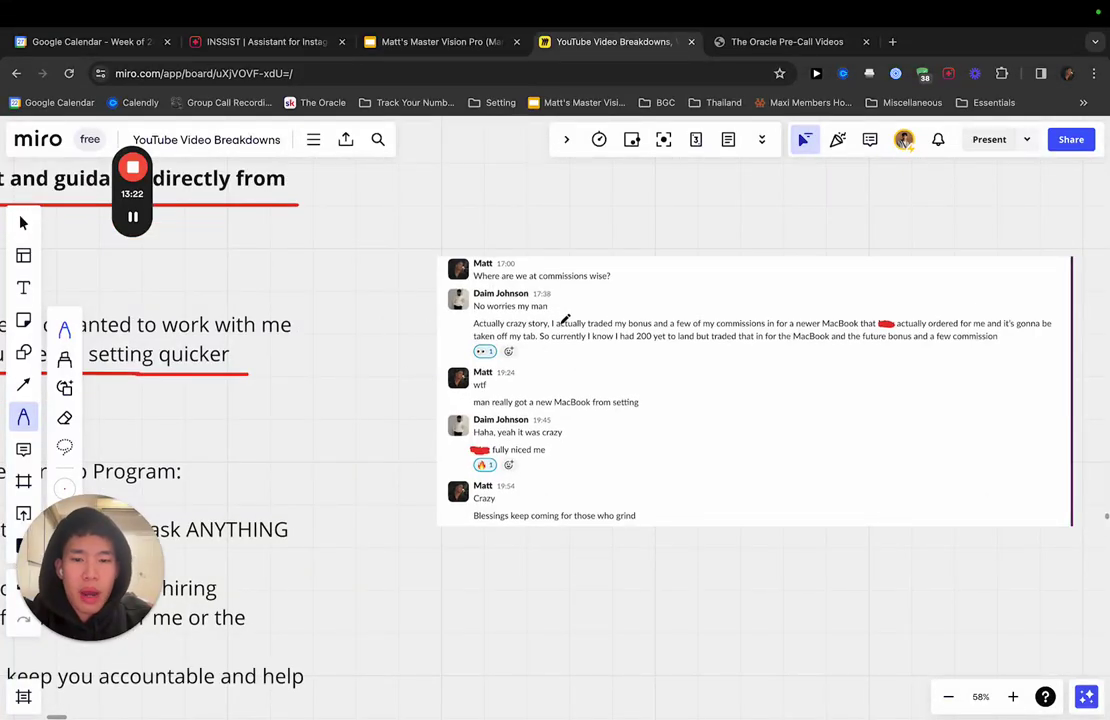
scroll(565, 320, down, 3)
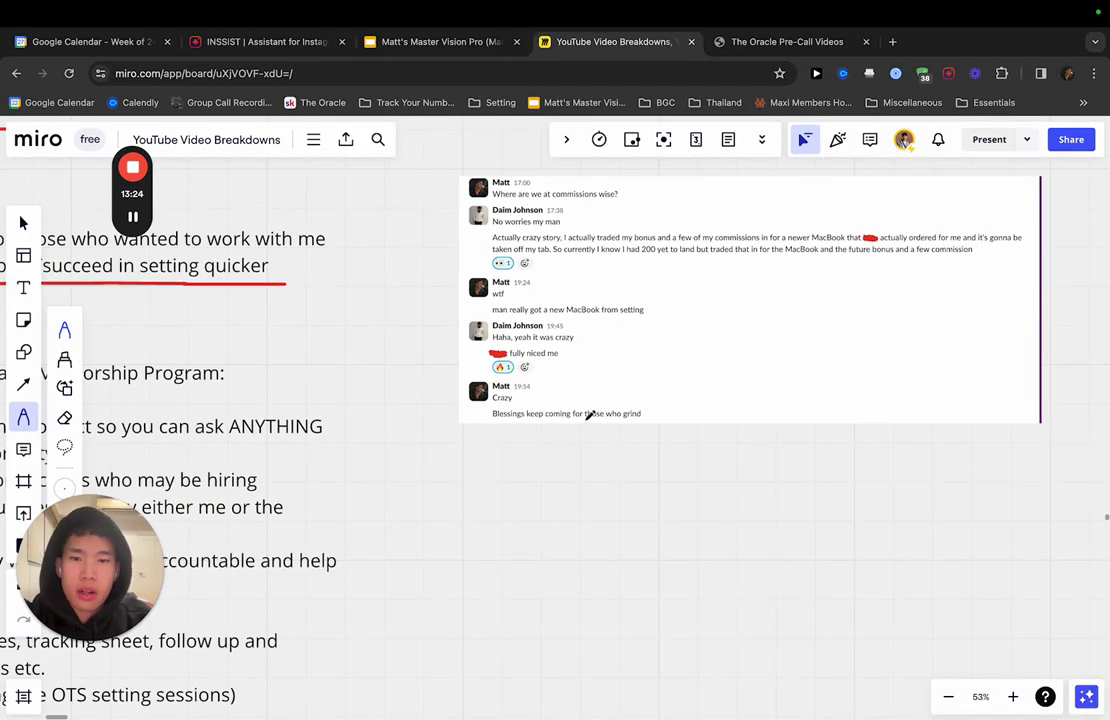
scroll(590, 415, left, 10)
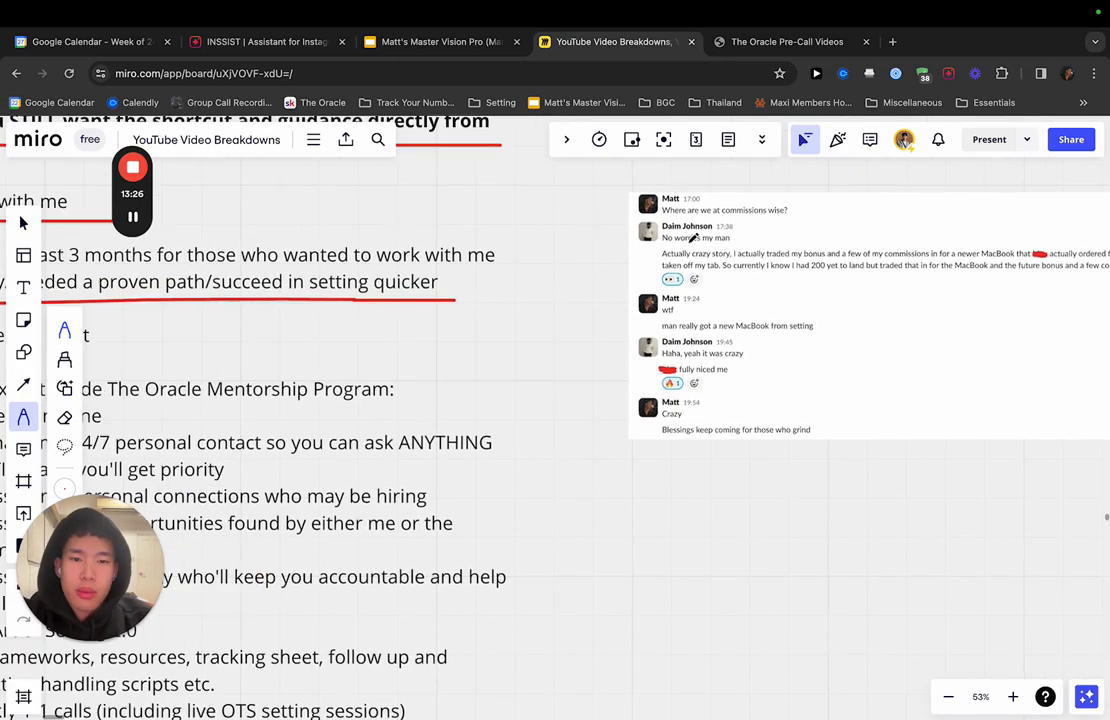
scroll(661, 271, down, 5)
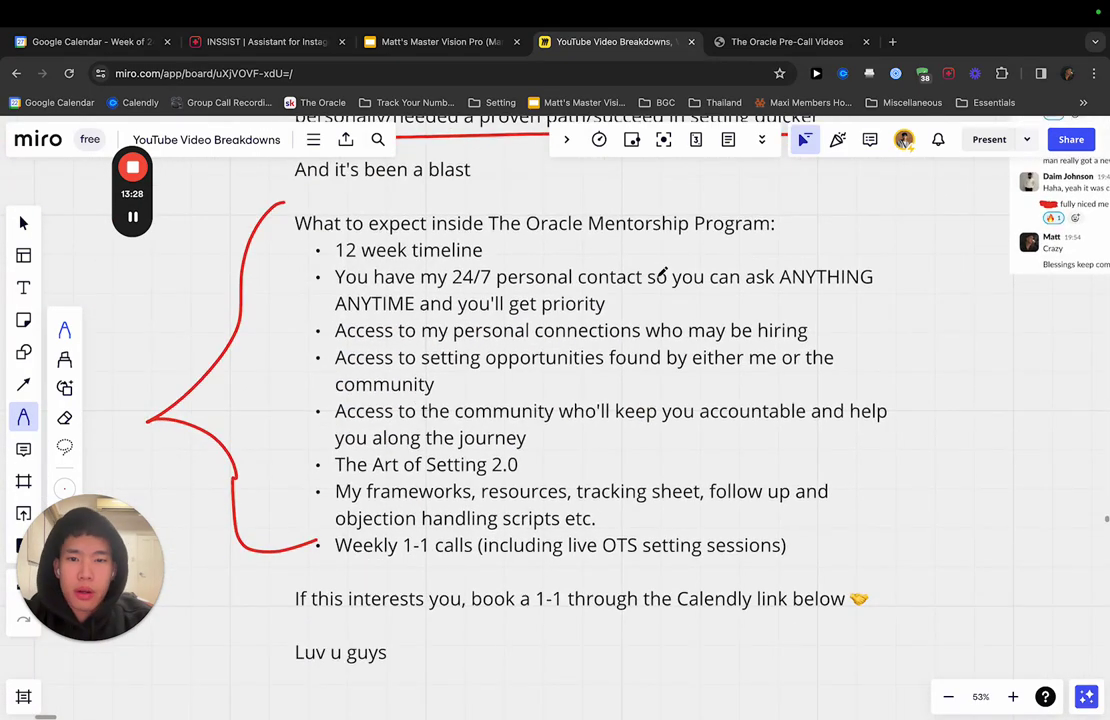
scroll(661, 272, down, 3)
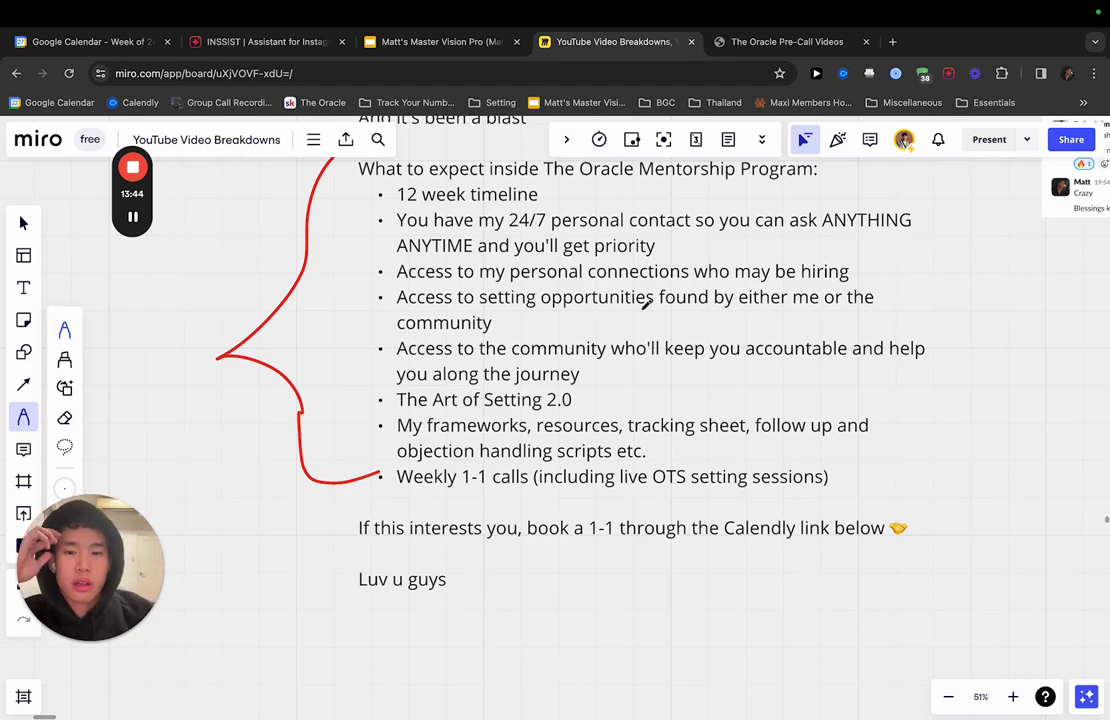
scroll(646, 304, down, 3)
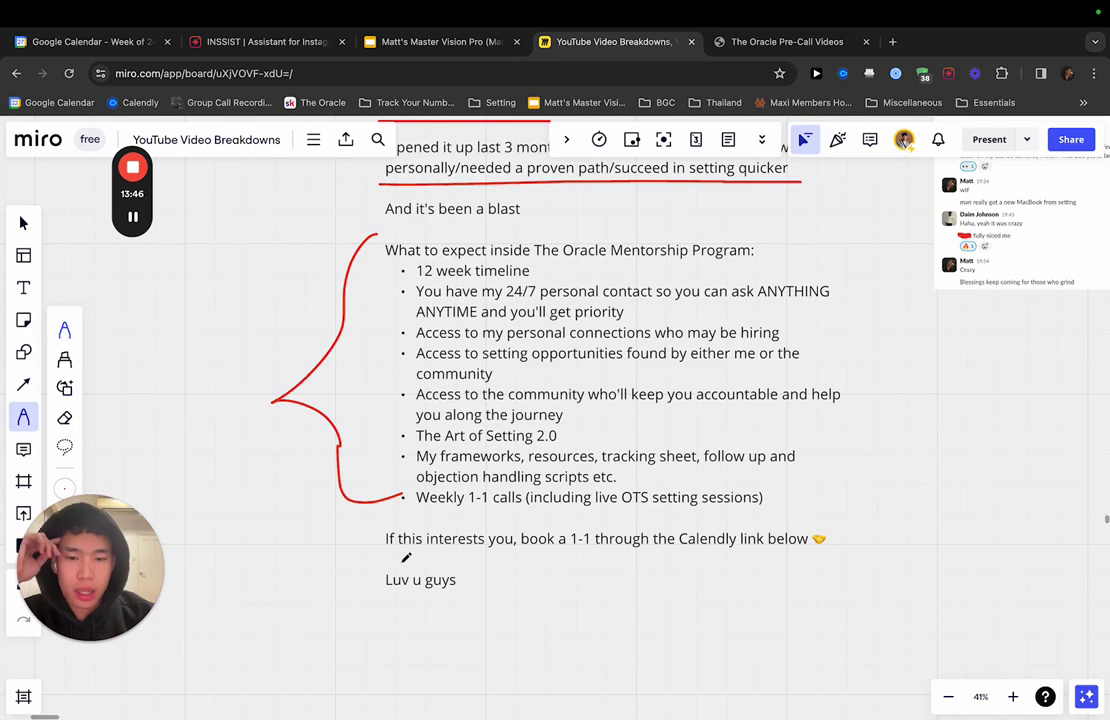
drag(385, 557, 822, 556)
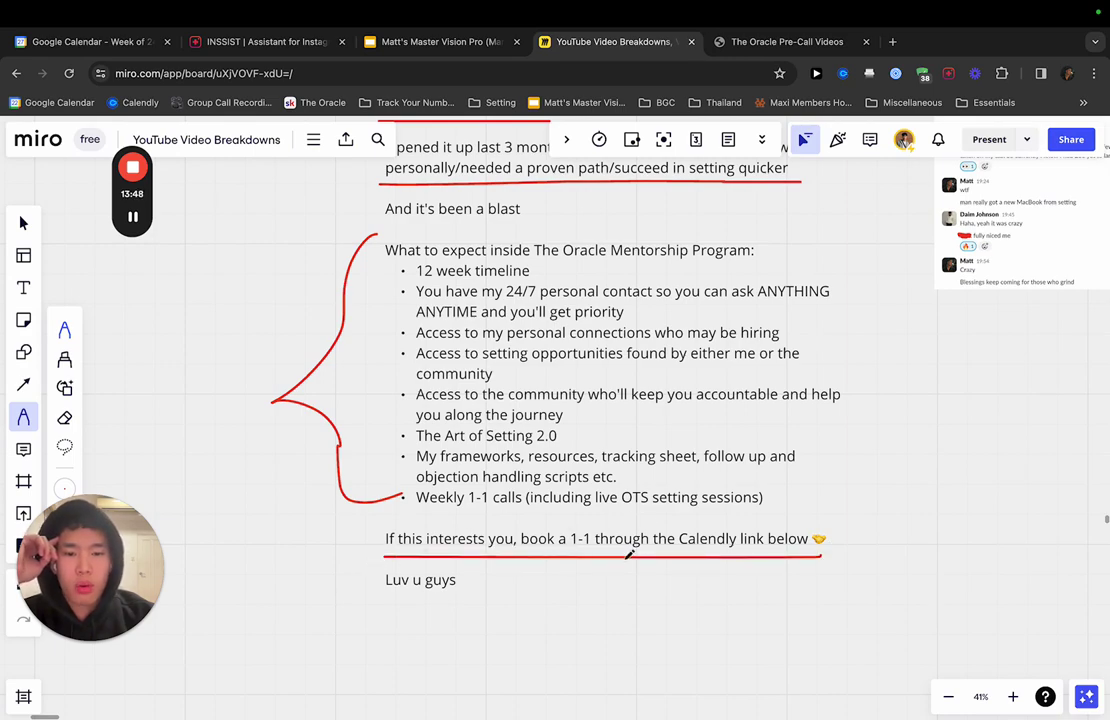
drag(388, 598, 511, 598)
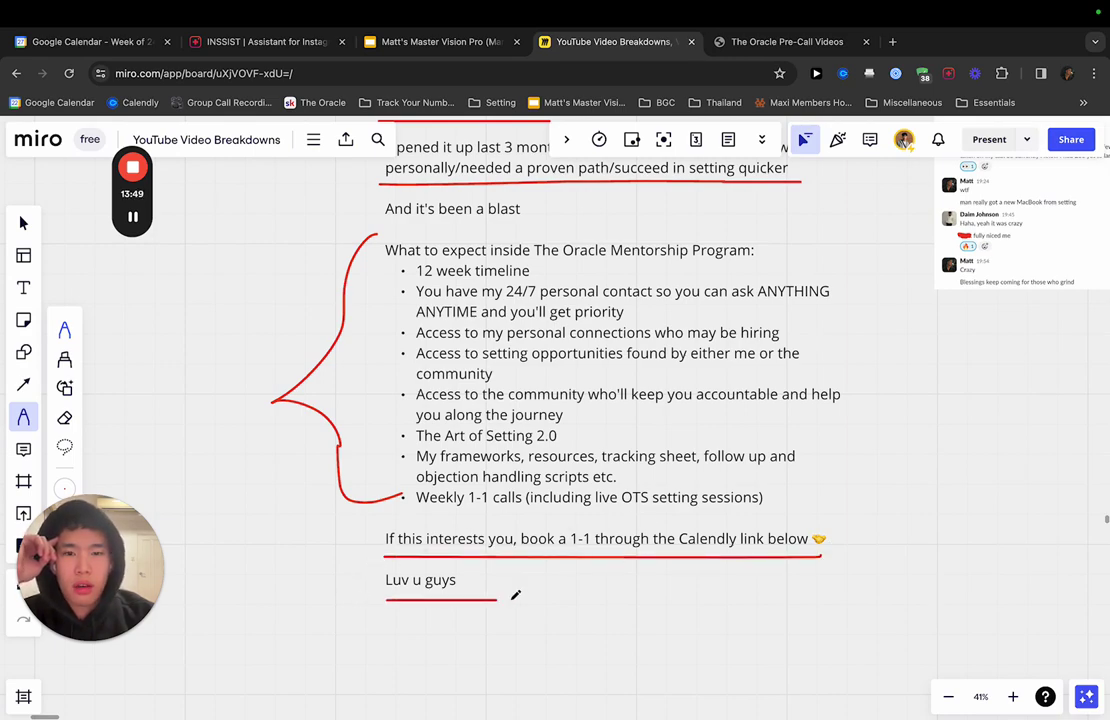
- Open youtube.com in a new browser tab
click(889, 42)
text(youtube.com)
key(Return)
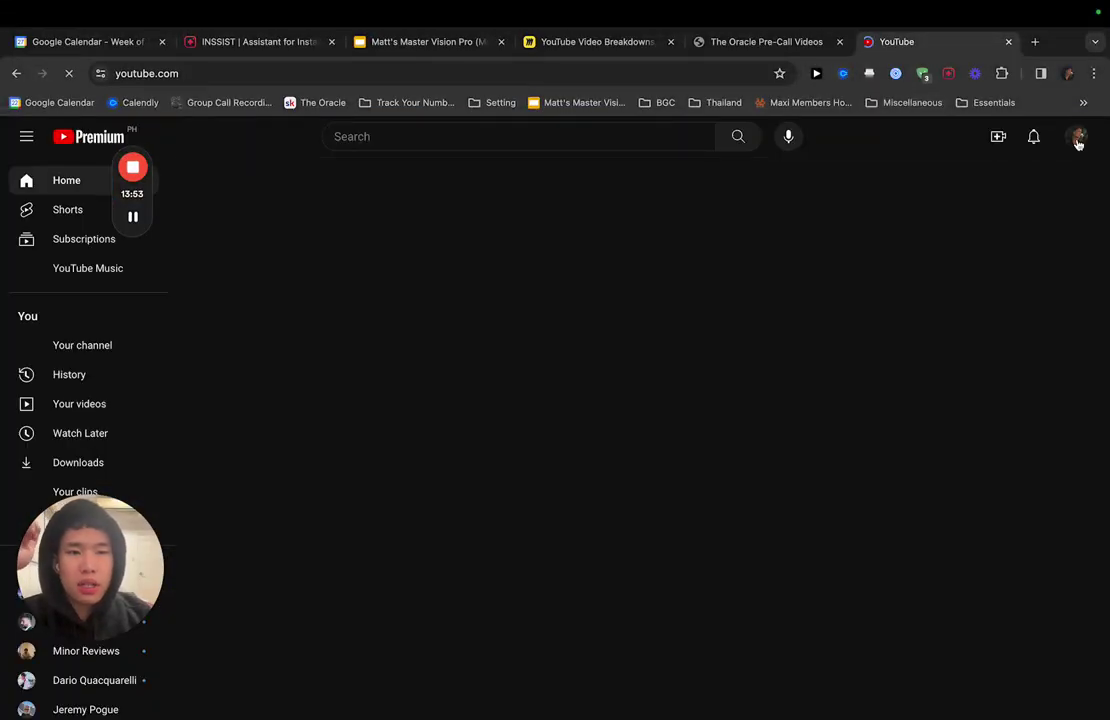
- From your channel's Videos tab, open 'How Jack Got 3 Appointment Setting Positions in Less Than 24 Hours'
click(1076, 140)
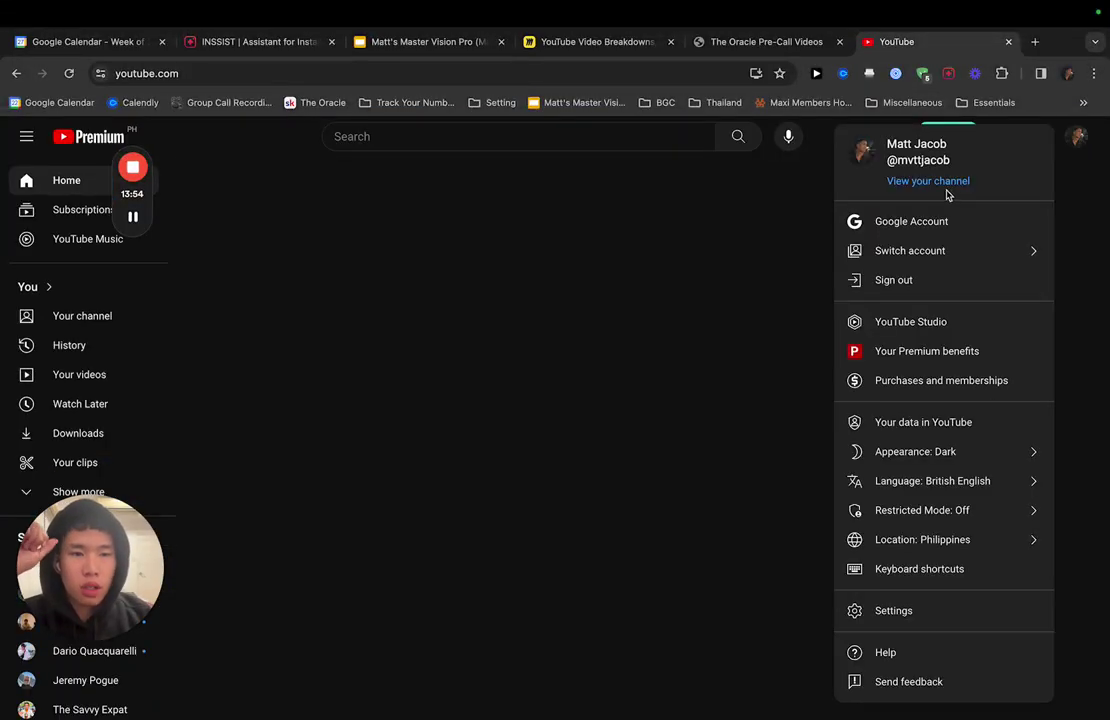
click(947, 190)
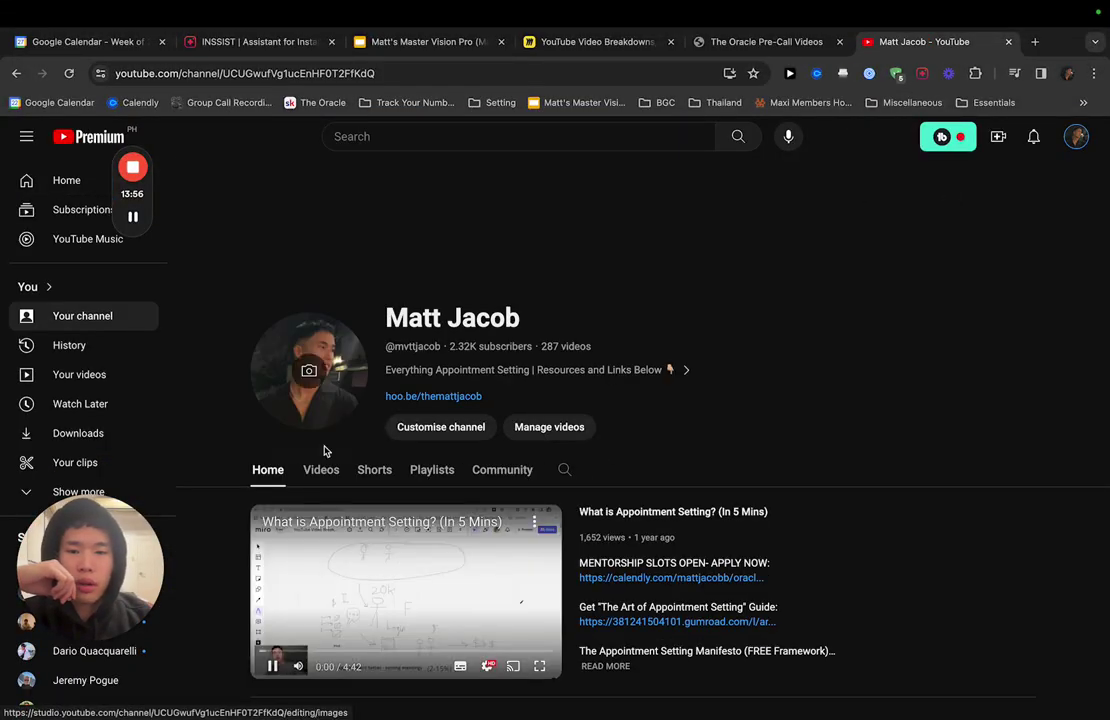
click(321, 472)
scroll(510, 492, down, 2)
scroll(548, 360, up, 1)
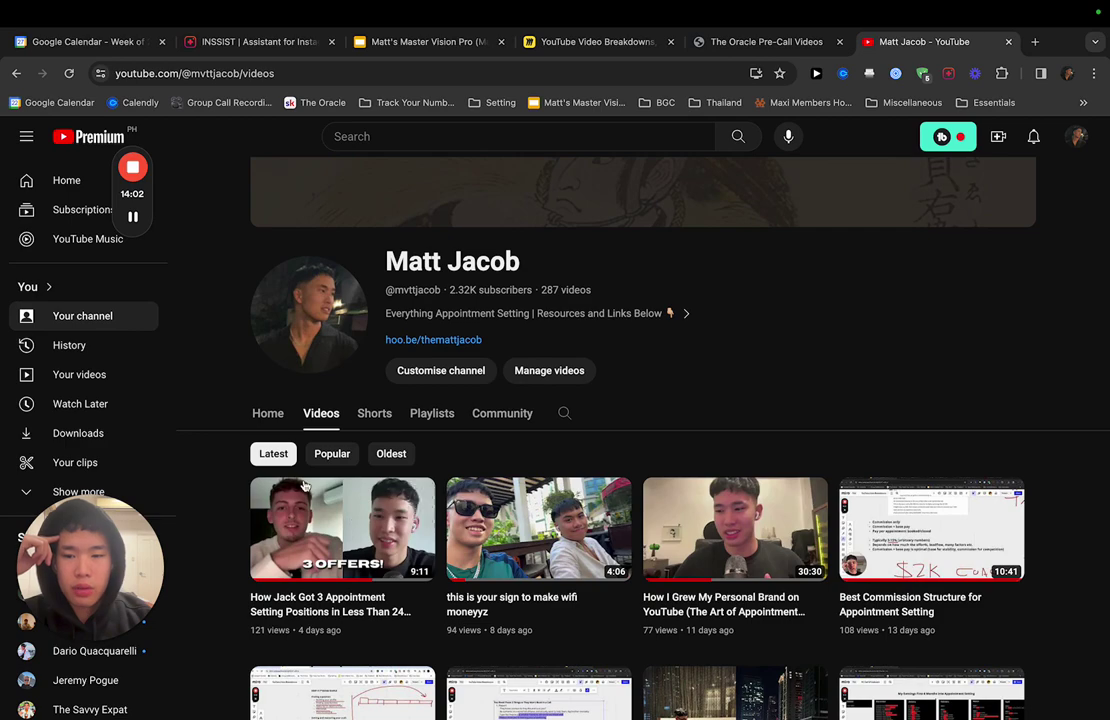
mouse_move(395, 620)
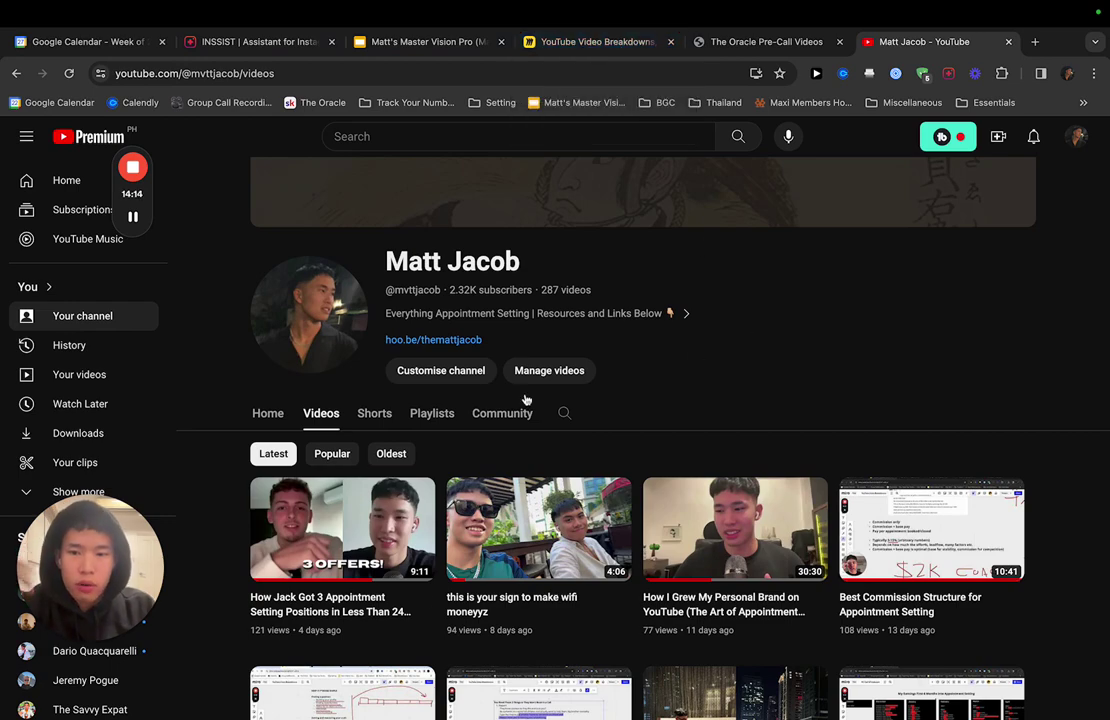
click(335, 541)
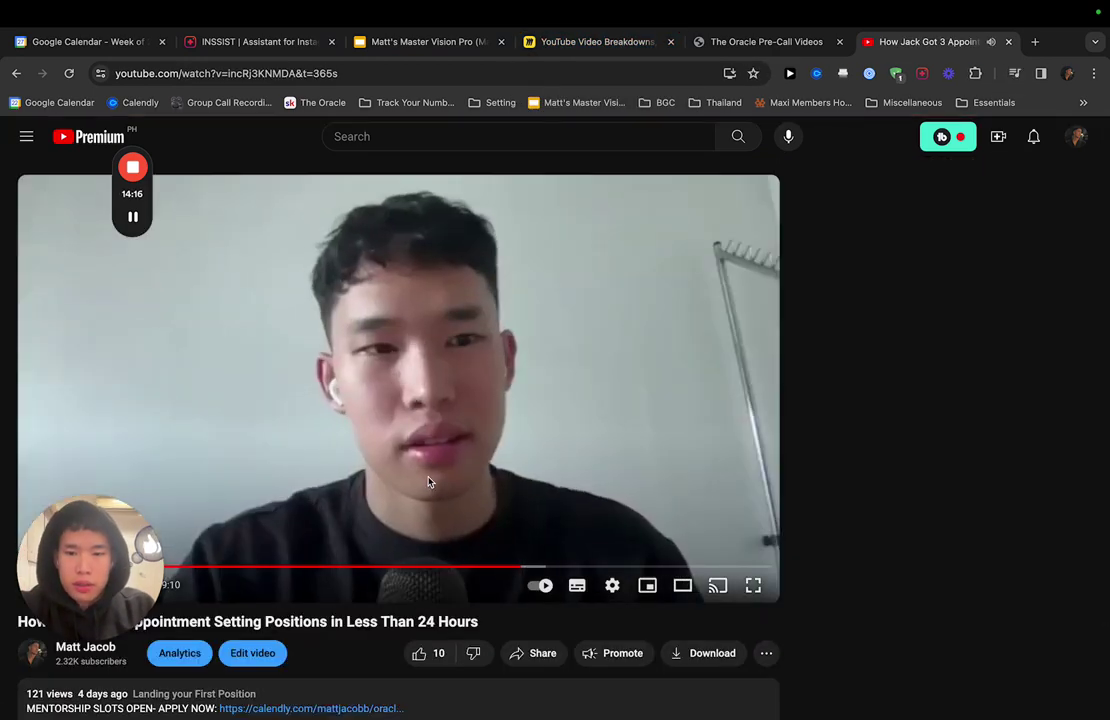
- Jump the video back to 5:38 and pause it there
scroll(430, 486, down, 2)
click(485, 509)
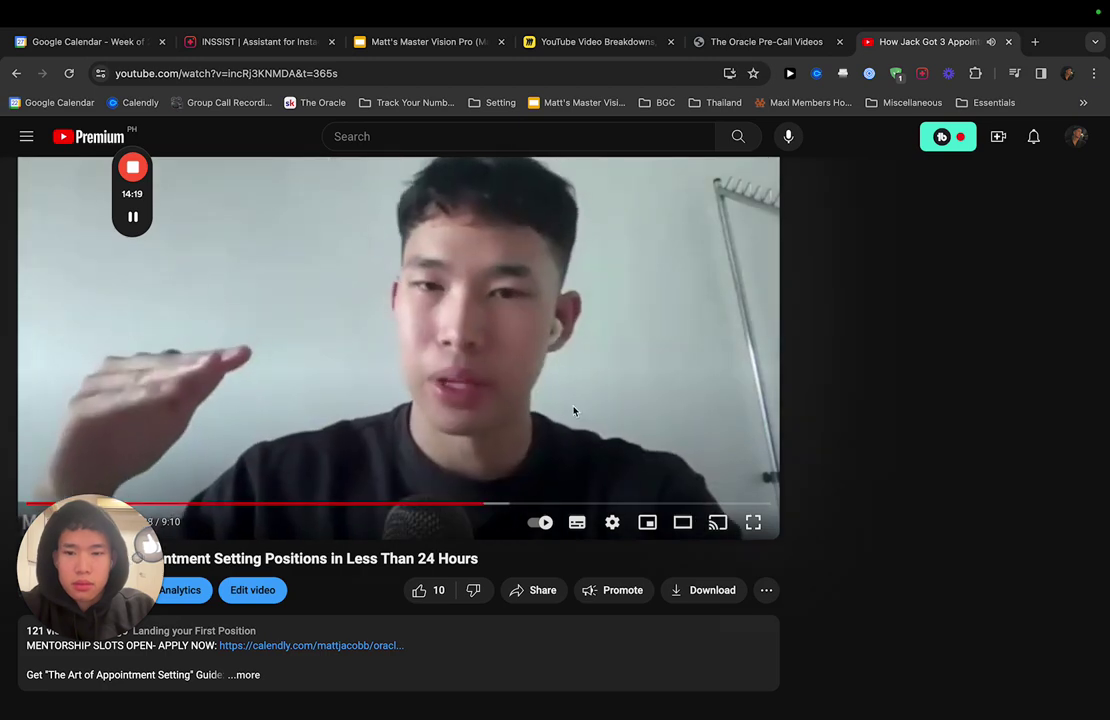
scroll(575, 413, down, 1)
click(575, 413)
scroll(248, 495, down, 4)
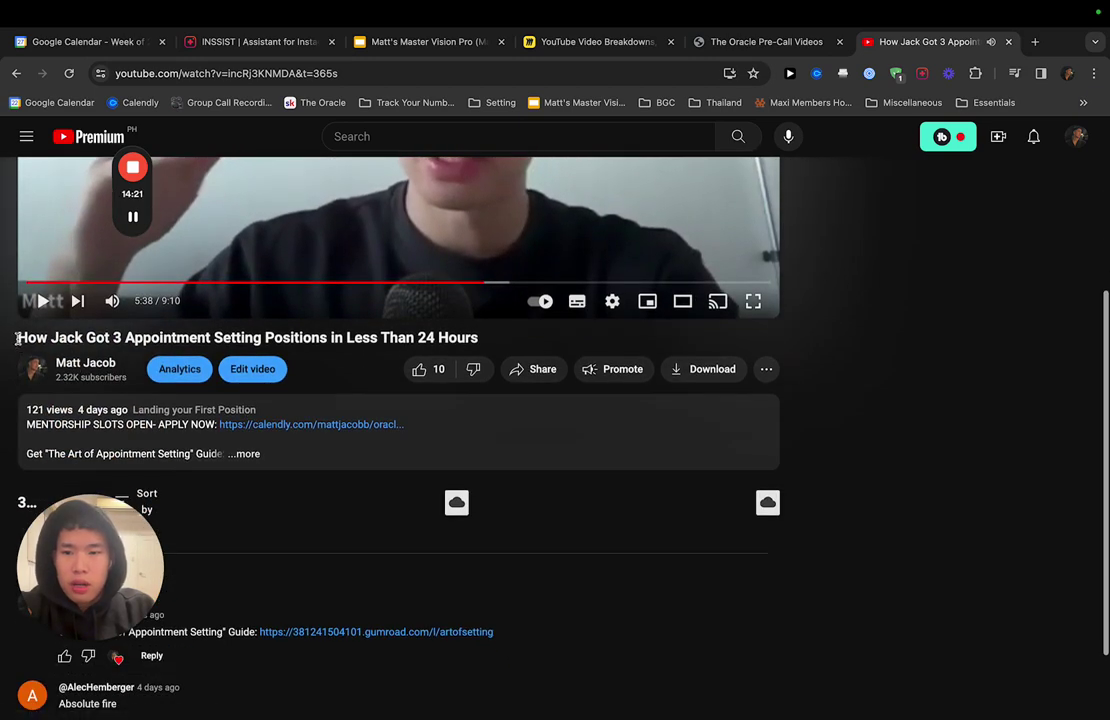
- Select the video title text and scroll down toward the Gumroad guide link
drag(17, 338, 495, 341)
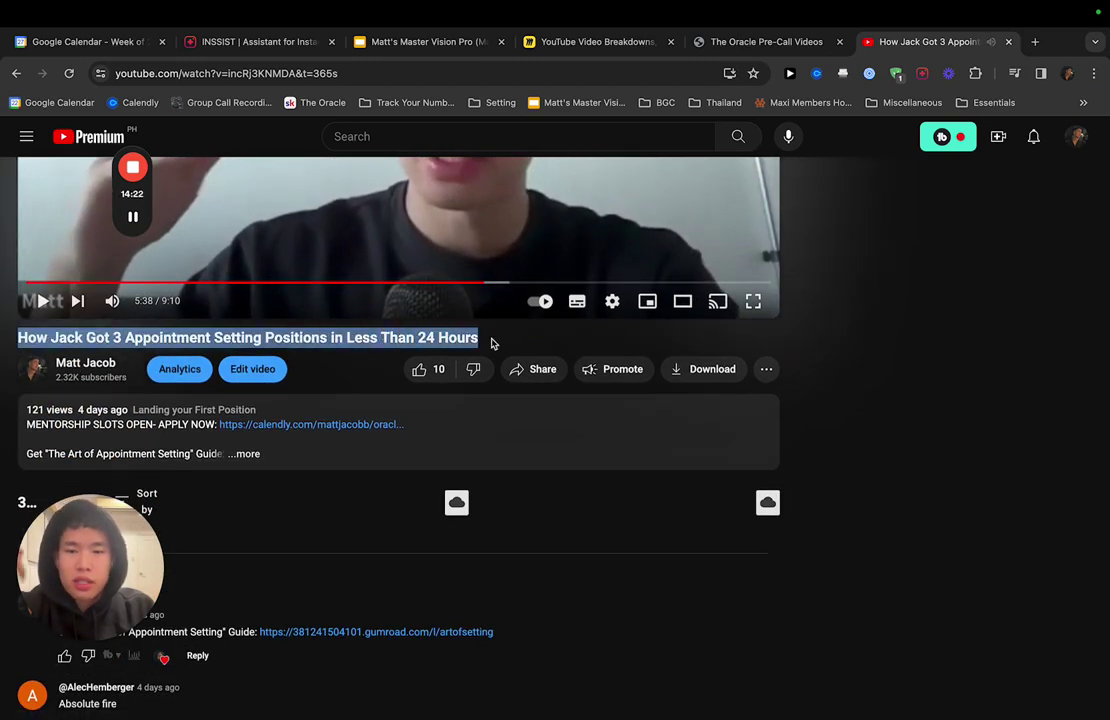
click(500, 343)
drag(20, 338, 346, 338)
click(346, 338)
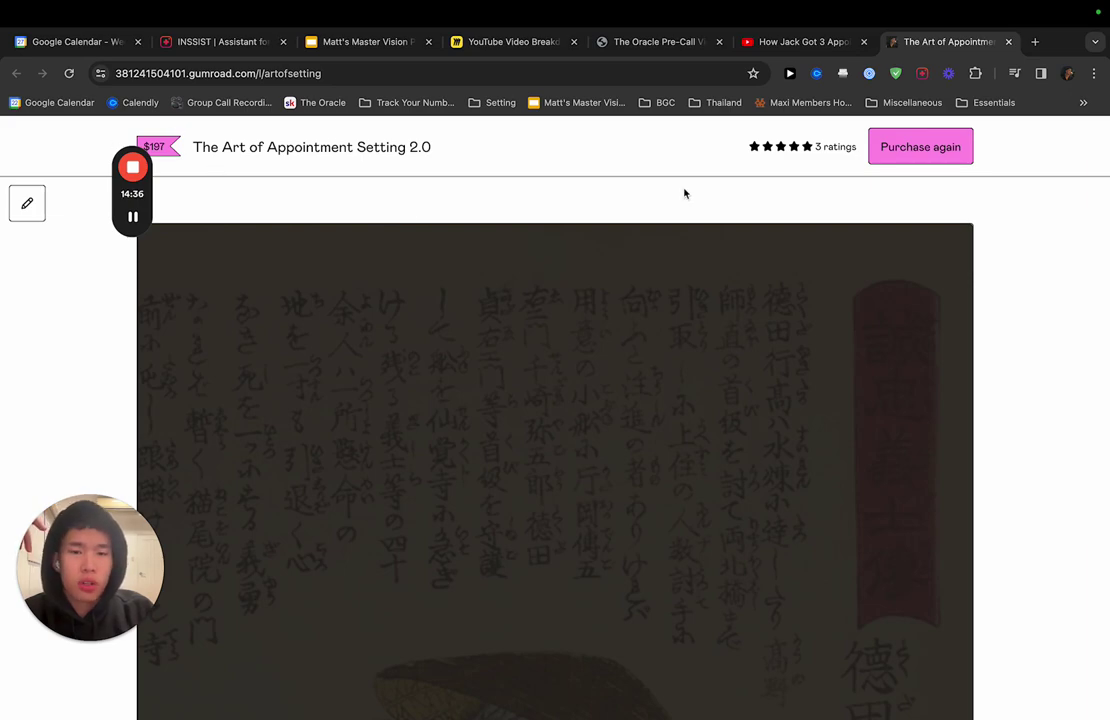
- Browse 'The Art of Appointment Setting 2.0' page, its $197 price, 5.0 rating and Prep Week outline
scroll(685, 194, down, 5)
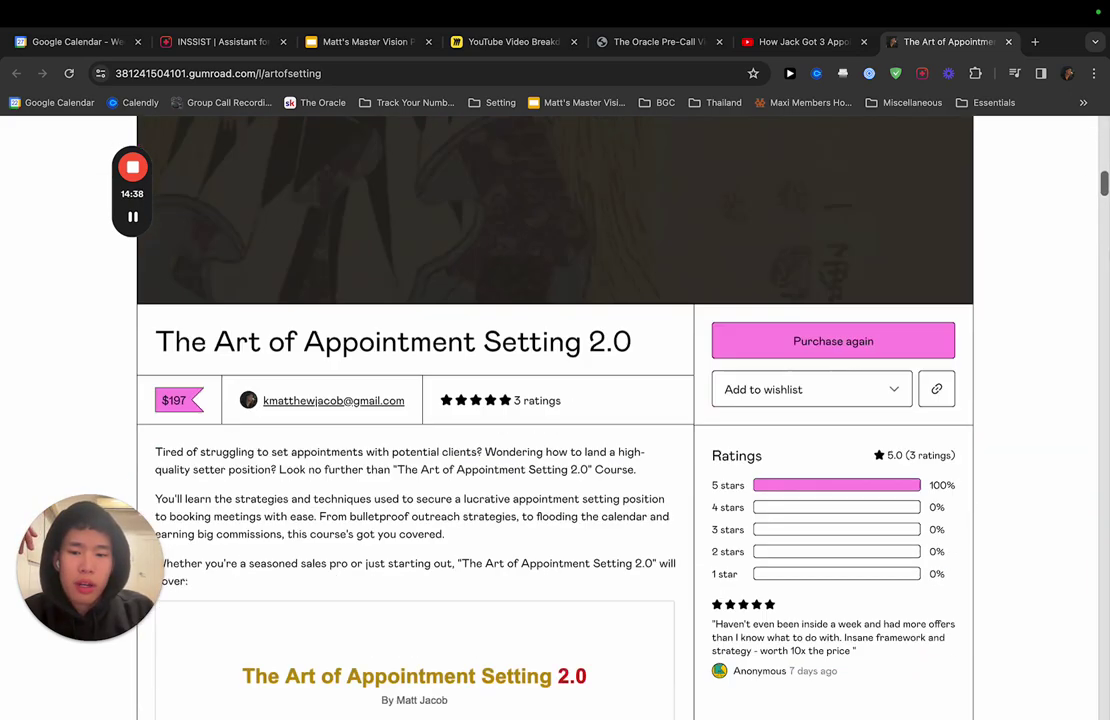
scroll(1073, 297, down, 3)
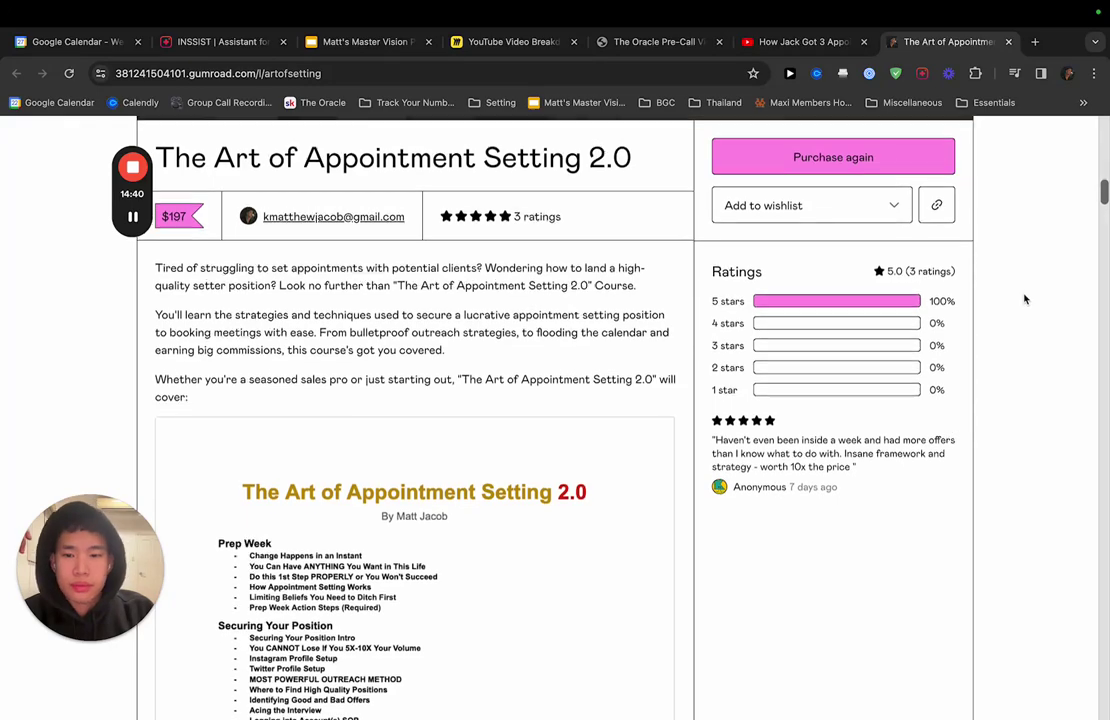
scroll(1024, 299, up, 5)
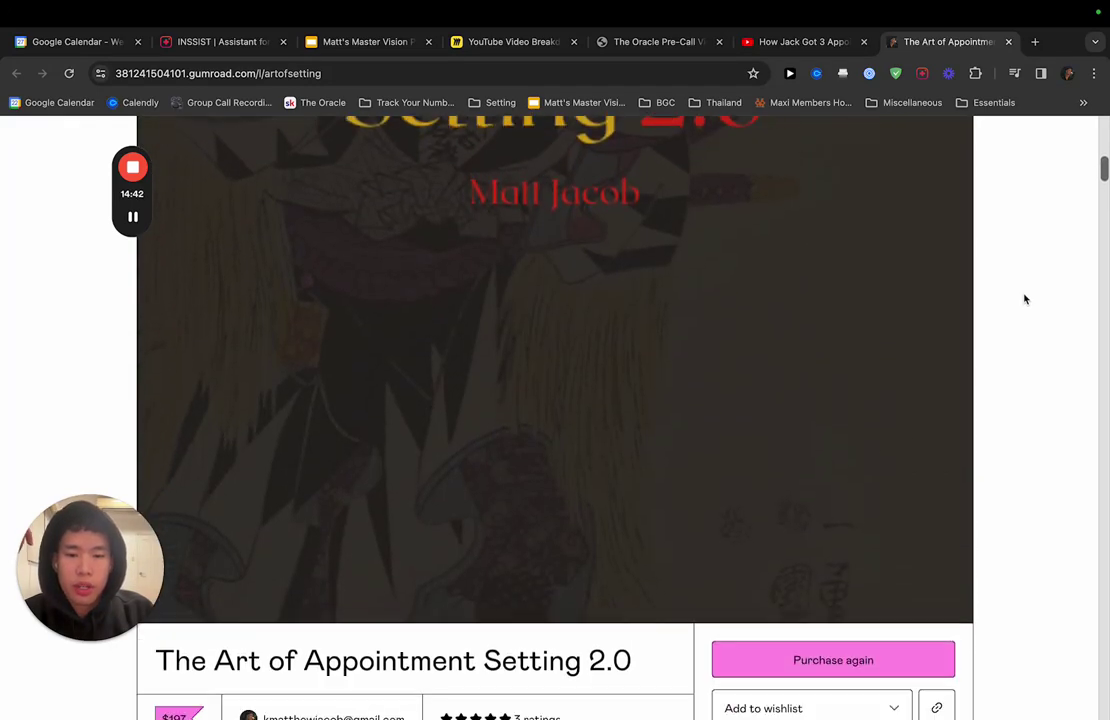
scroll(1024, 299, up, 1)
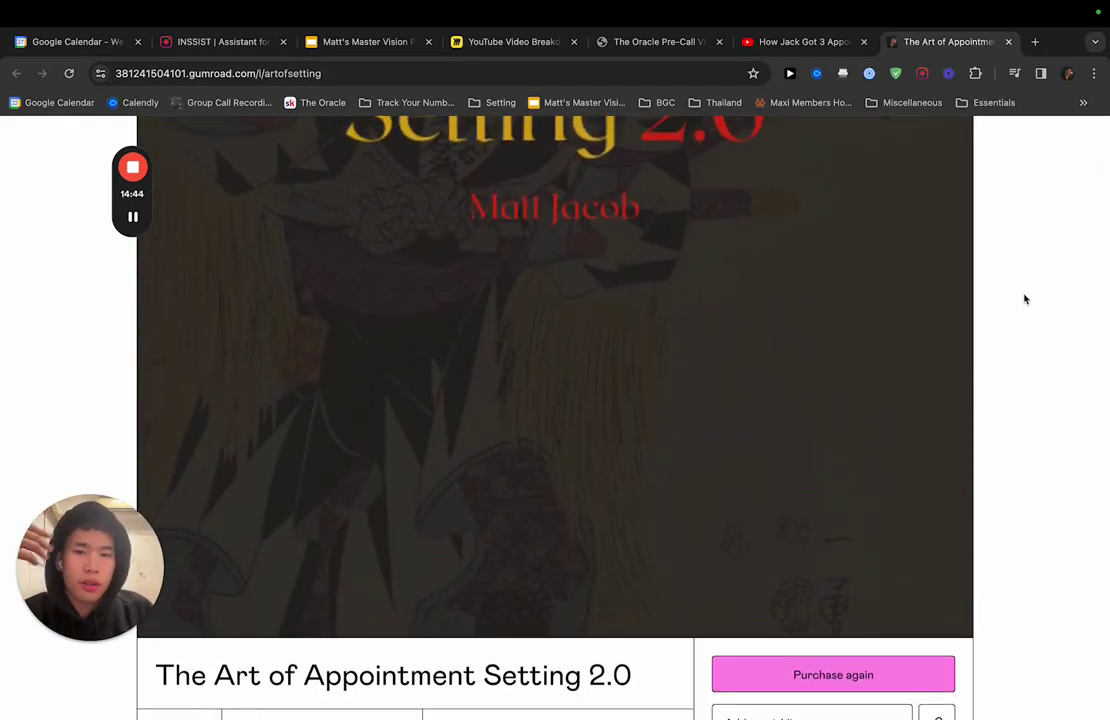
scroll(1024, 299, down, 1)
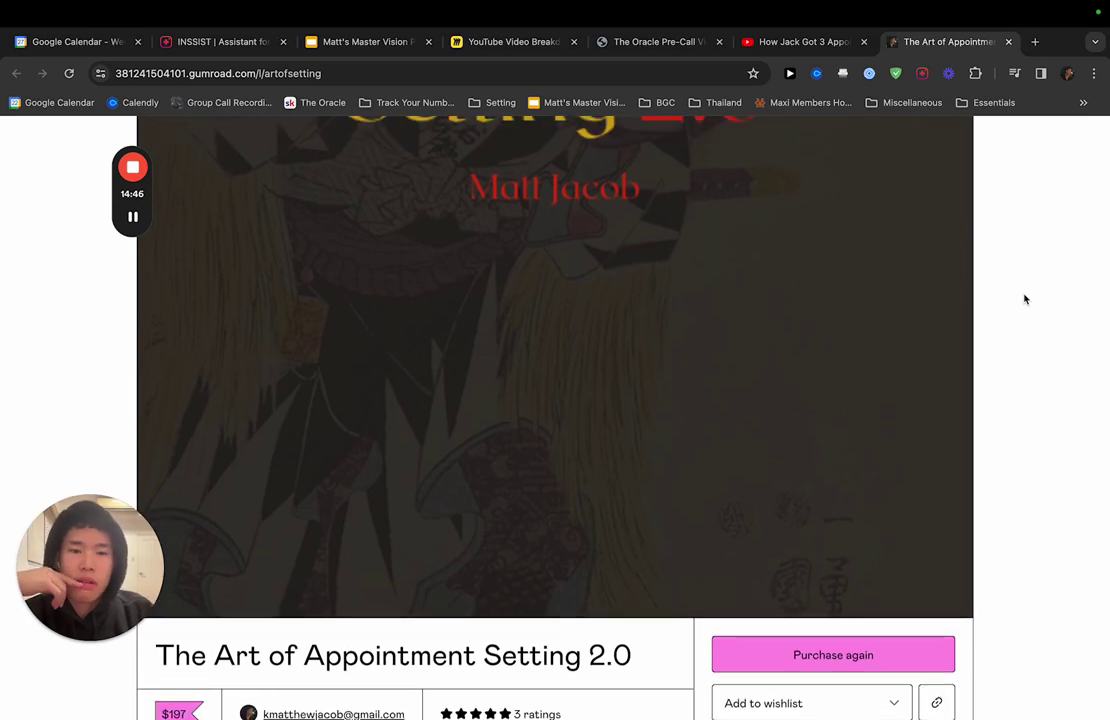
scroll(1024, 299, down, 5)
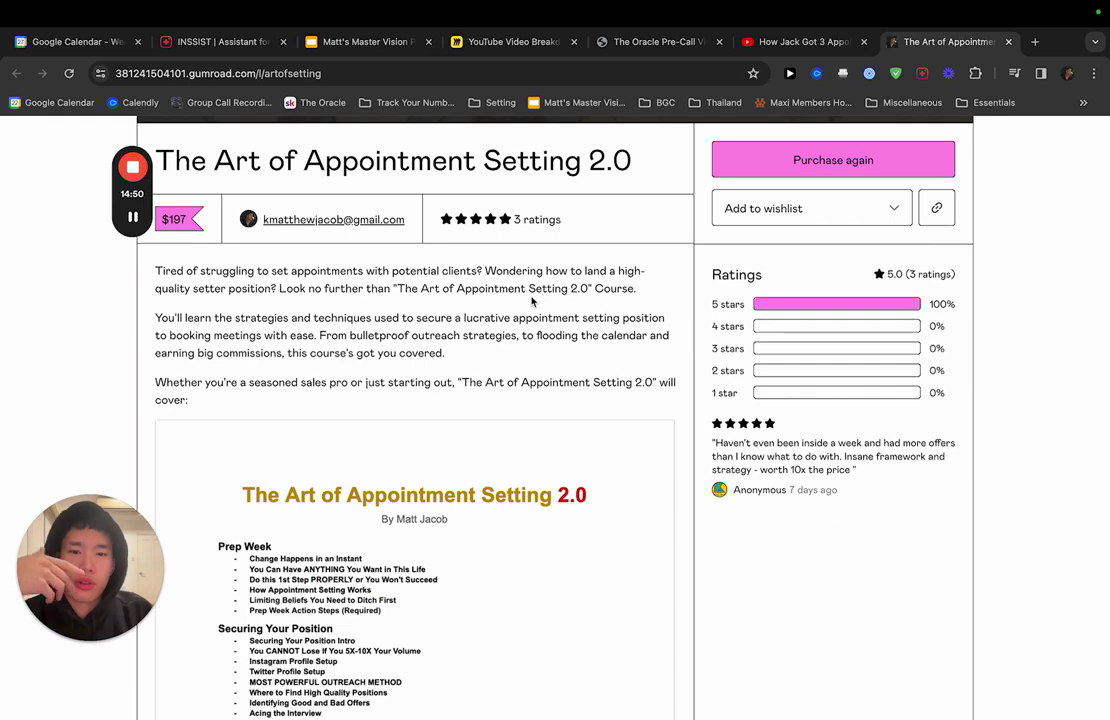
scroll(530, 299, up, 1)
drag(214, 190, 287, 190)
click(415, 196)
click(595, 193)
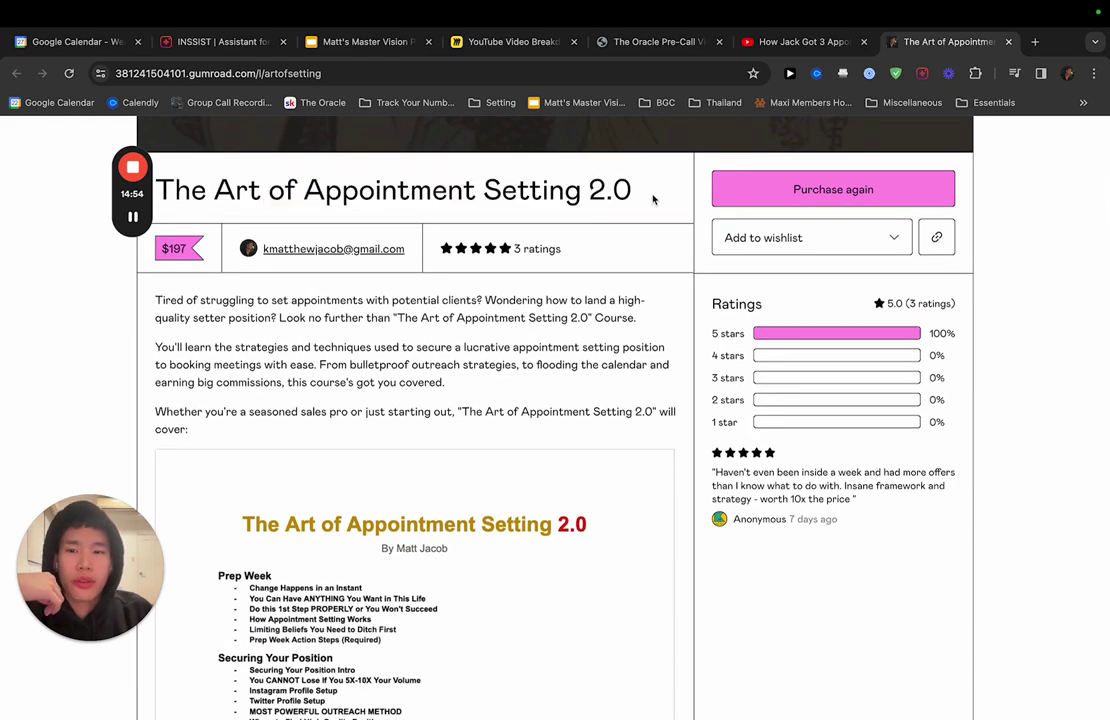
scroll(310, 330, down, 15)
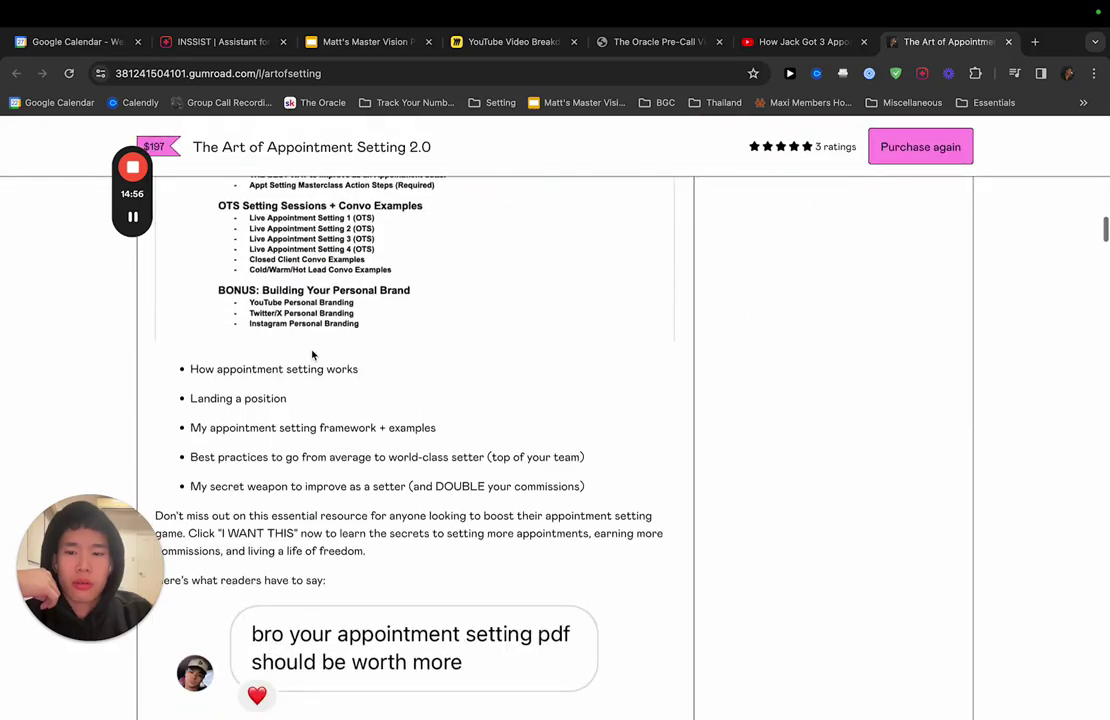
scroll(312, 355, down, 15)
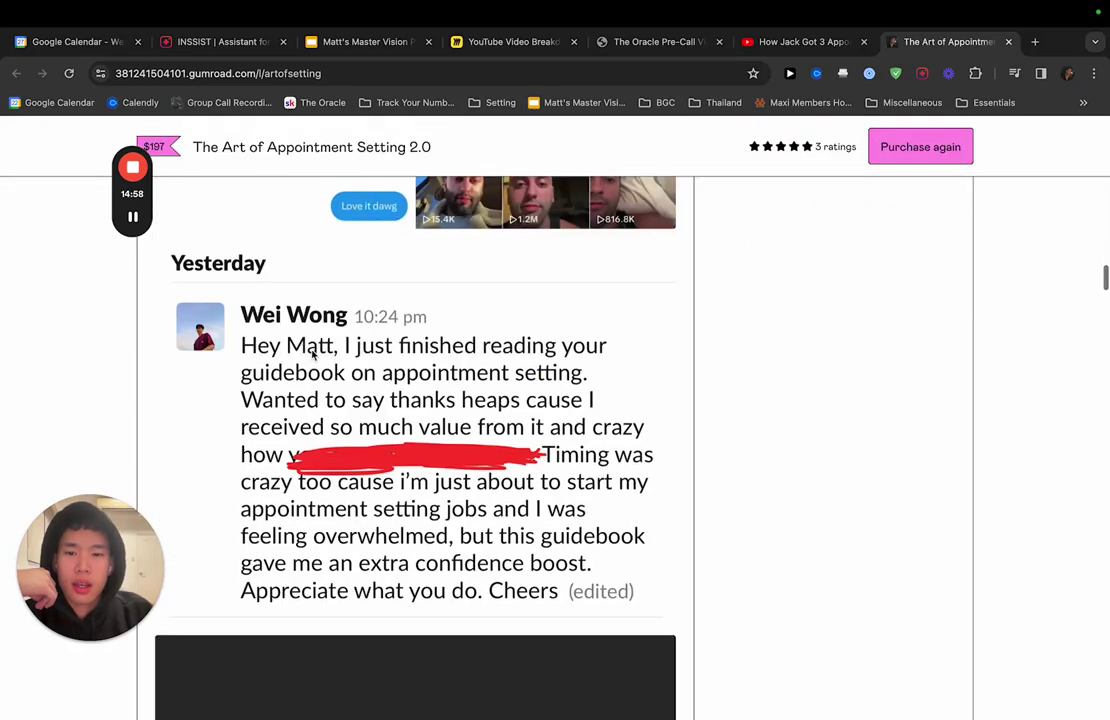
scroll(312, 355, down, 10)
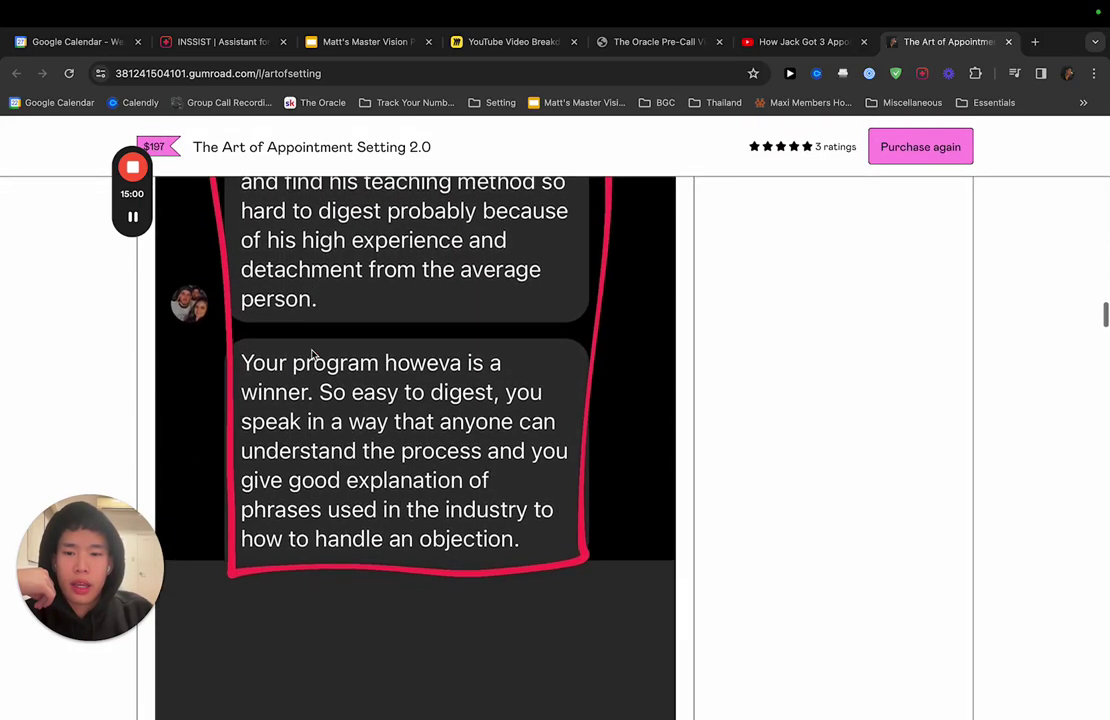
scroll(312, 355, down, 5)
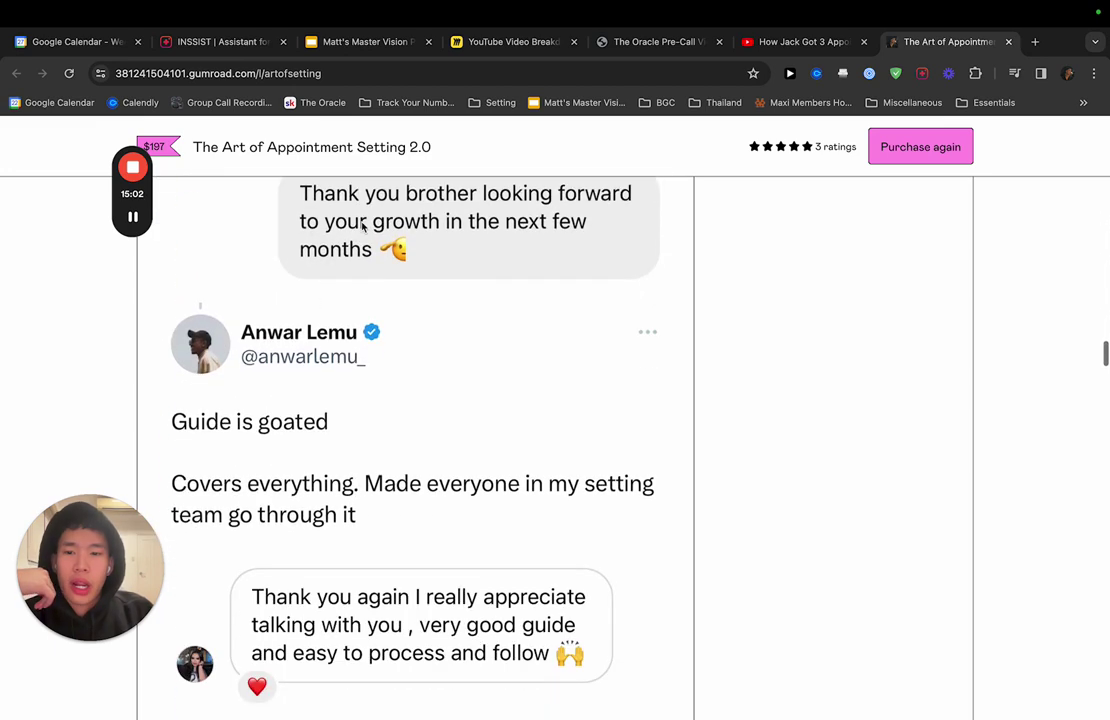
scroll(349, 320, down, 2)
scroll(337, 265, up, 1)
scroll(300, 290, up, 2)
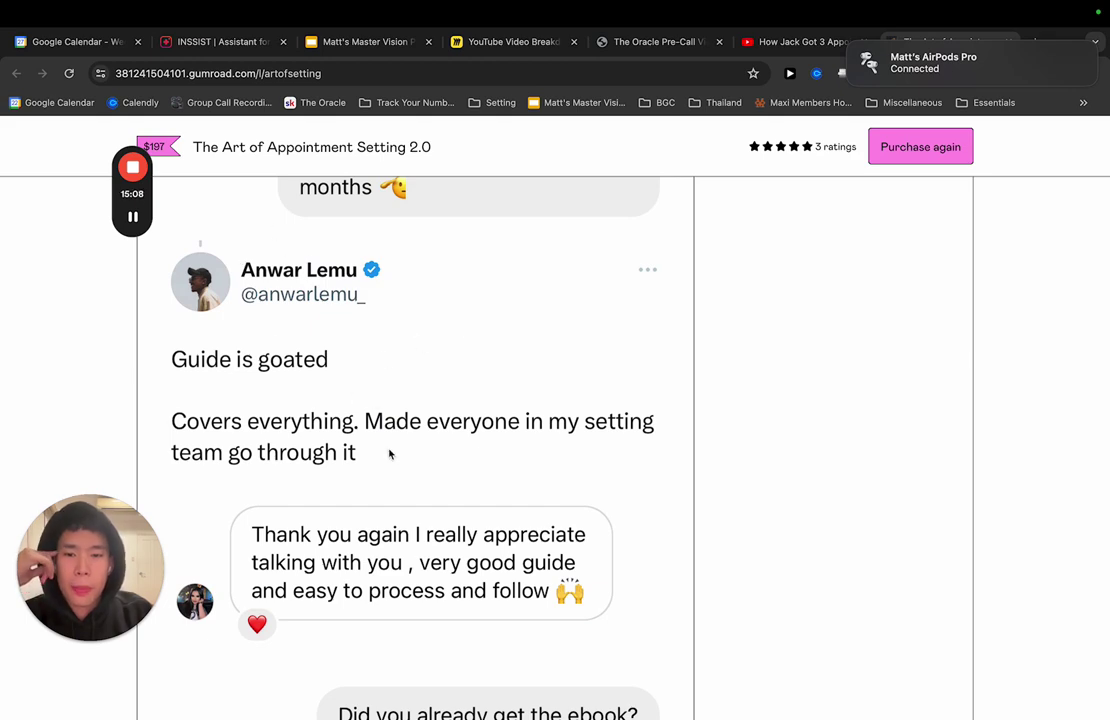
scroll(684, 419, down, 5)
scroll(619, 393, down, 20)
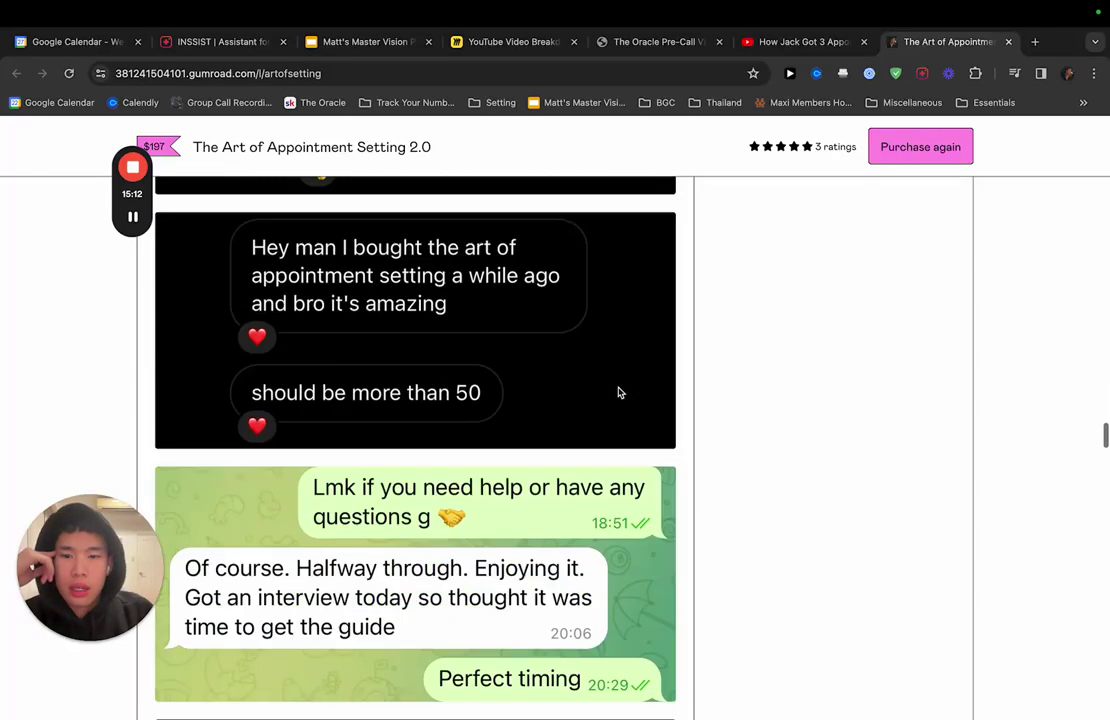
scroll(619, 393, down, 20)
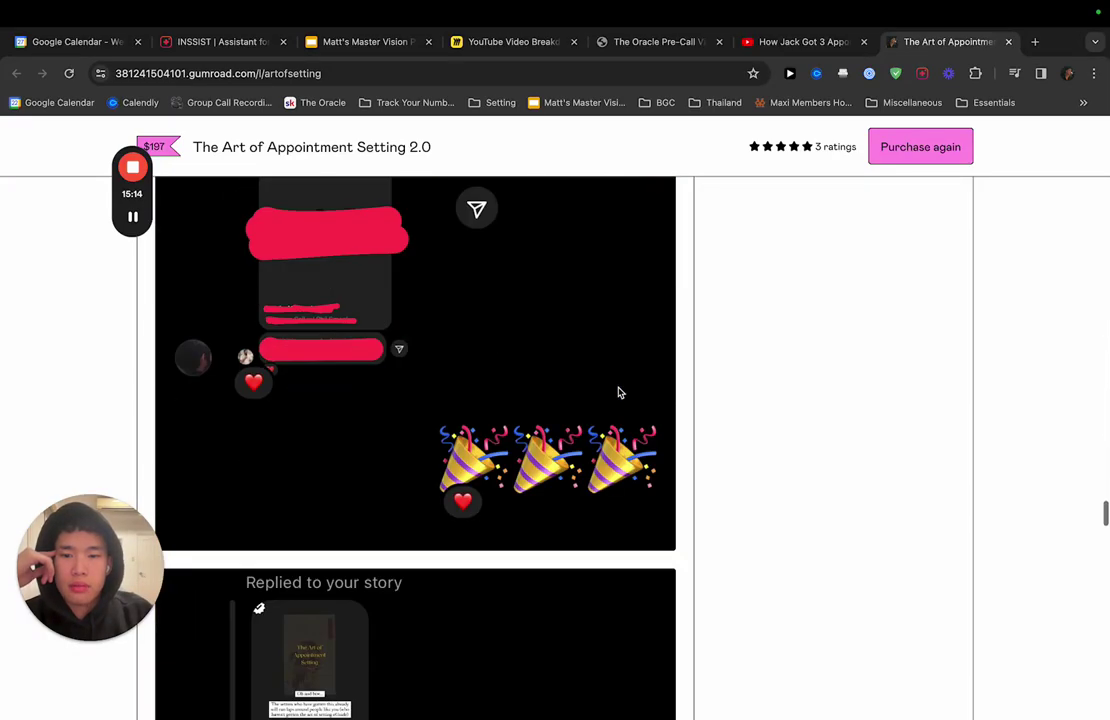
scroll(619, 393, up, 2)
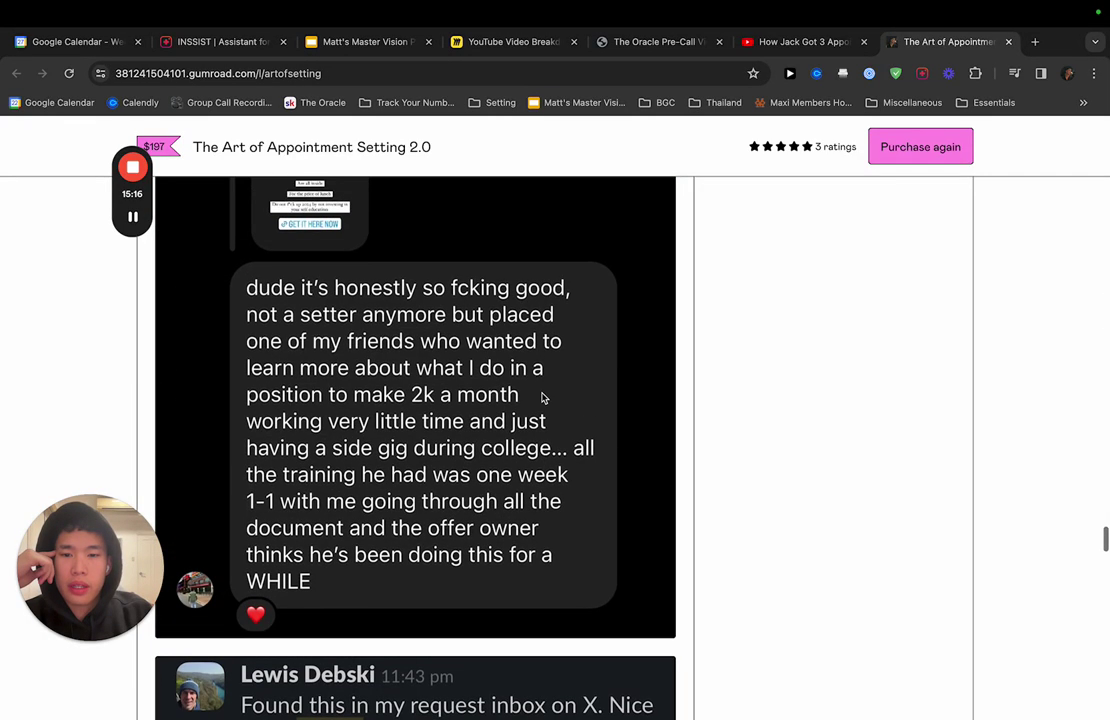
scroll(548, 398, down, 2)
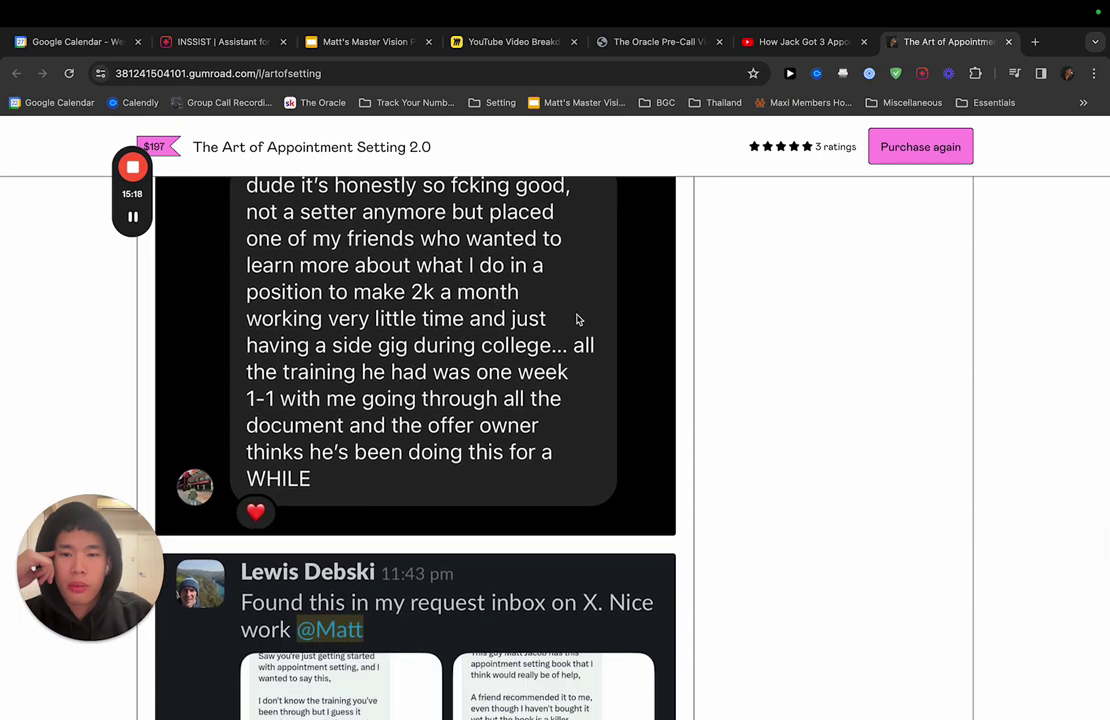
scroll(577, 319, down, 9)
scroll(577, 318, up, 11)
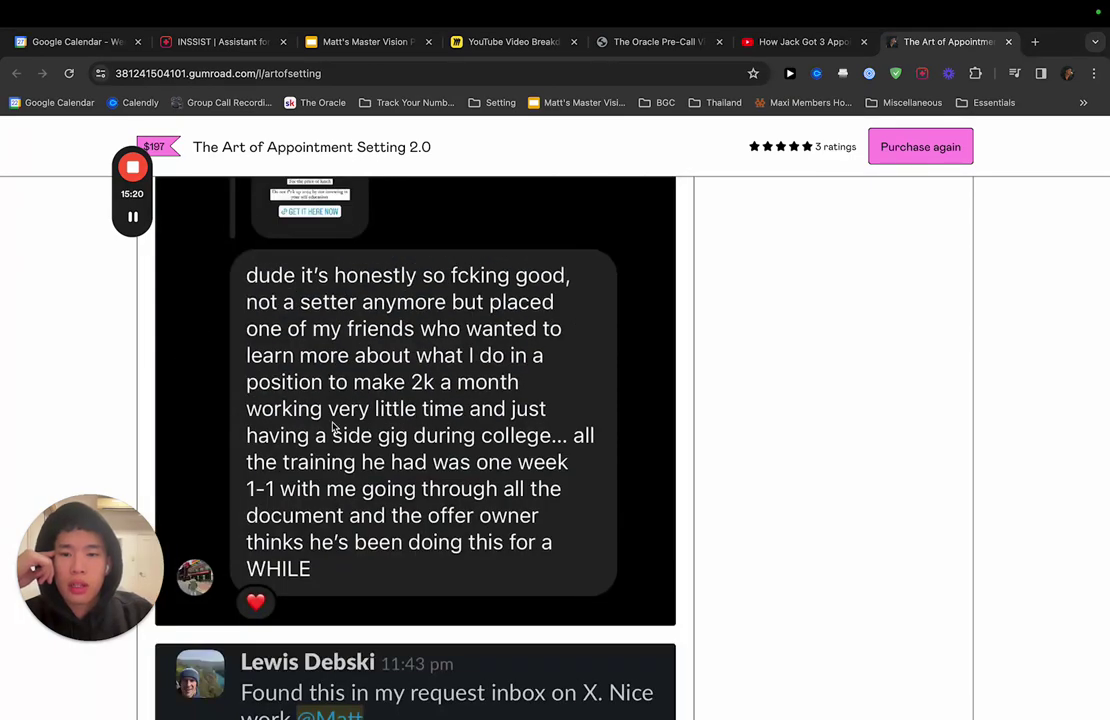
scroll(540, 432, down, 8)
scroll(540, 432, up, 2)
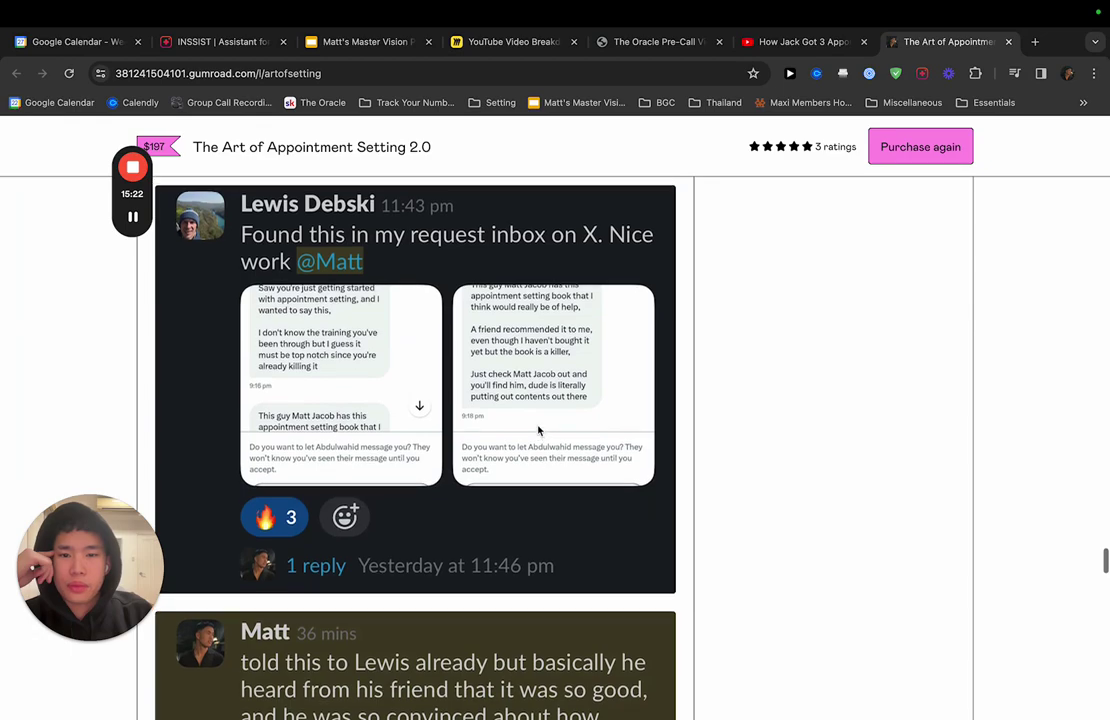
scroll(538, 430, down, 10)
scroll(538, 430, up, 3)
scroll(538, 430, down, 9)
scroll(538, 430, up, 10)
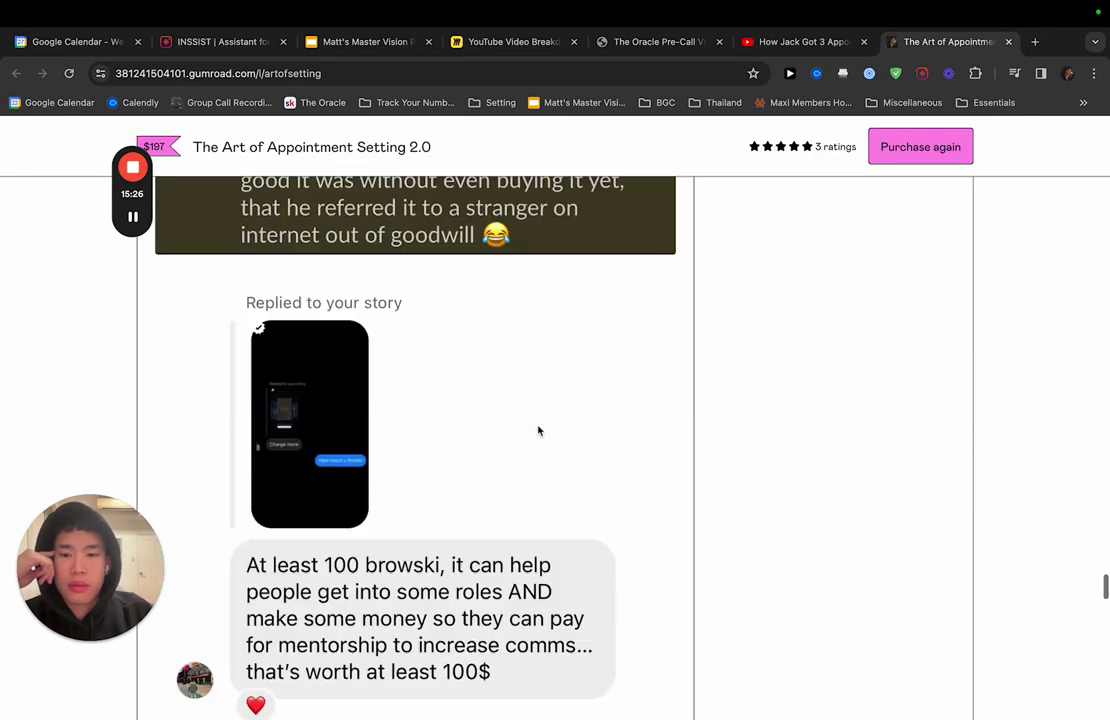
scroll(538, 430, down, 15)
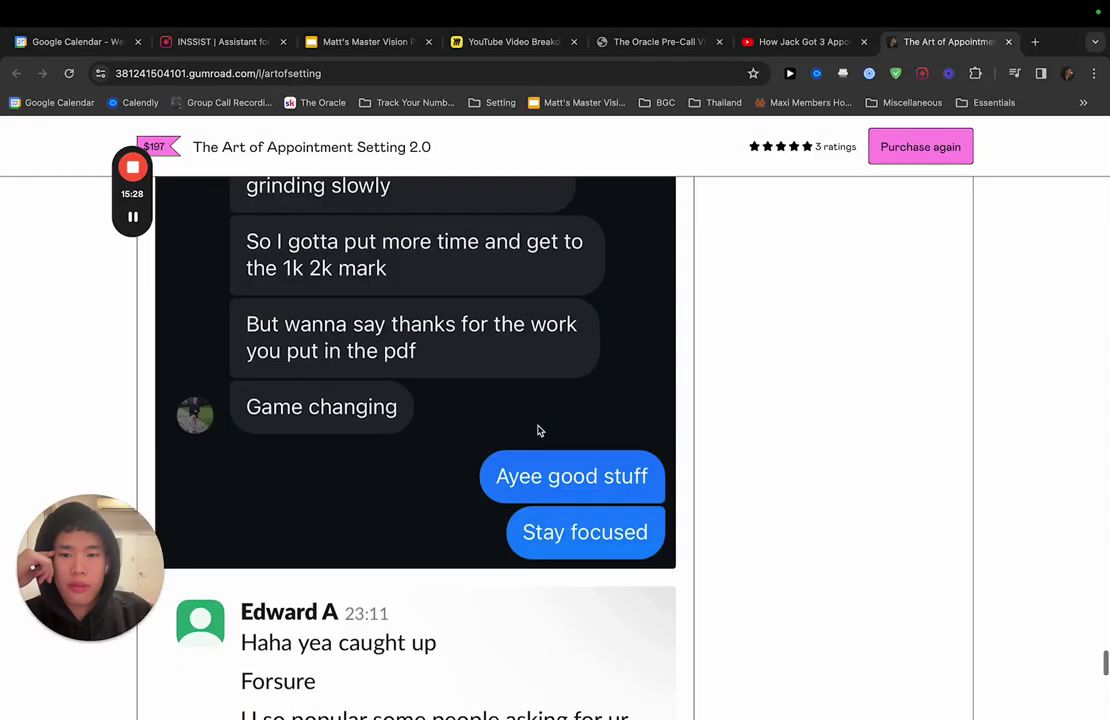
scroll(539, 428, up, 2)
scroll(562, 377, down, 5)
scroll(506, 445, down, 10)
scroll(506, 445, up, 2)
scroll(506, 445, down, 2)
scroll(506, 445, up, 3)
scroll(506, 445, up, 2)
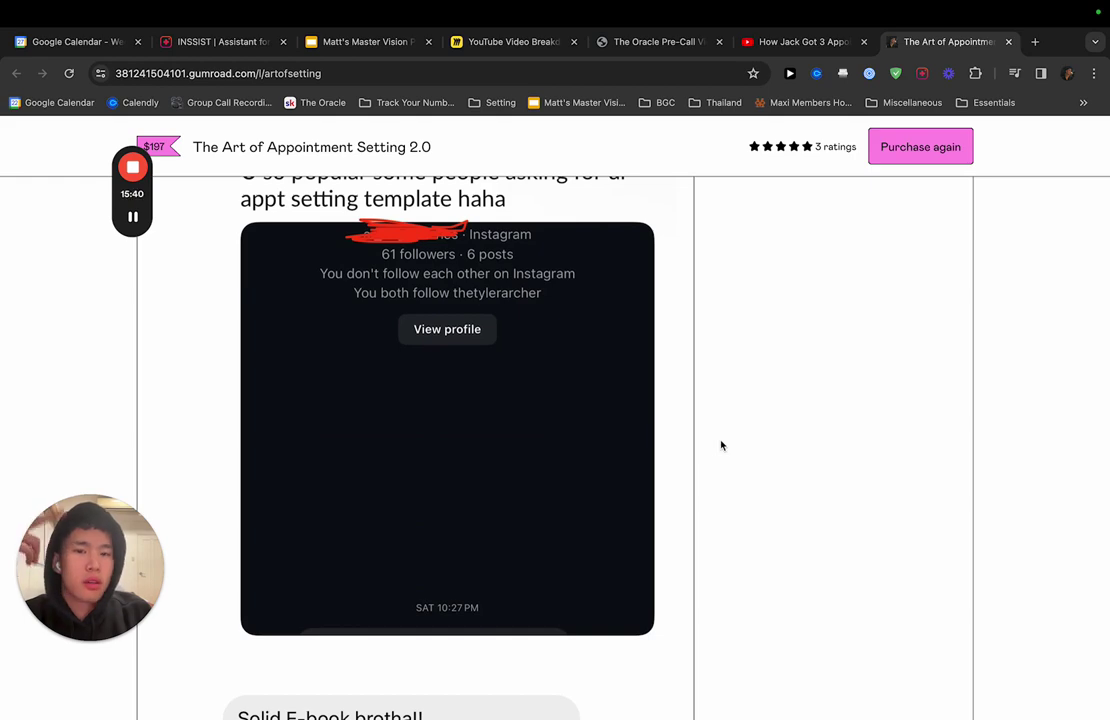
scroll(721, 445, up, 1)
scroll(721, 445, down, 5)
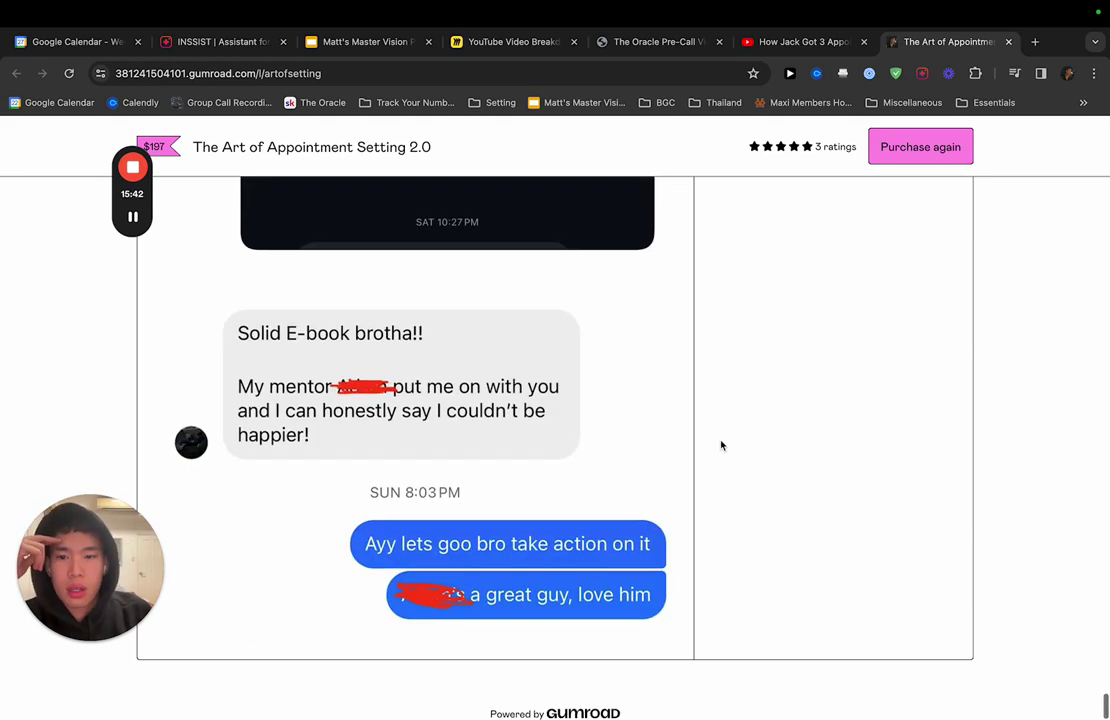
- Bring up the 'How Jack Got 3 Appointment Setting Positions' video, briefly checking the Gumroad page
click(800, 41)
scroll(696, 290, down, 1)
click(917, 42)
click(790, 42)
scroll(244, 383, down, 1)
scroll(240, 320, up, 3)
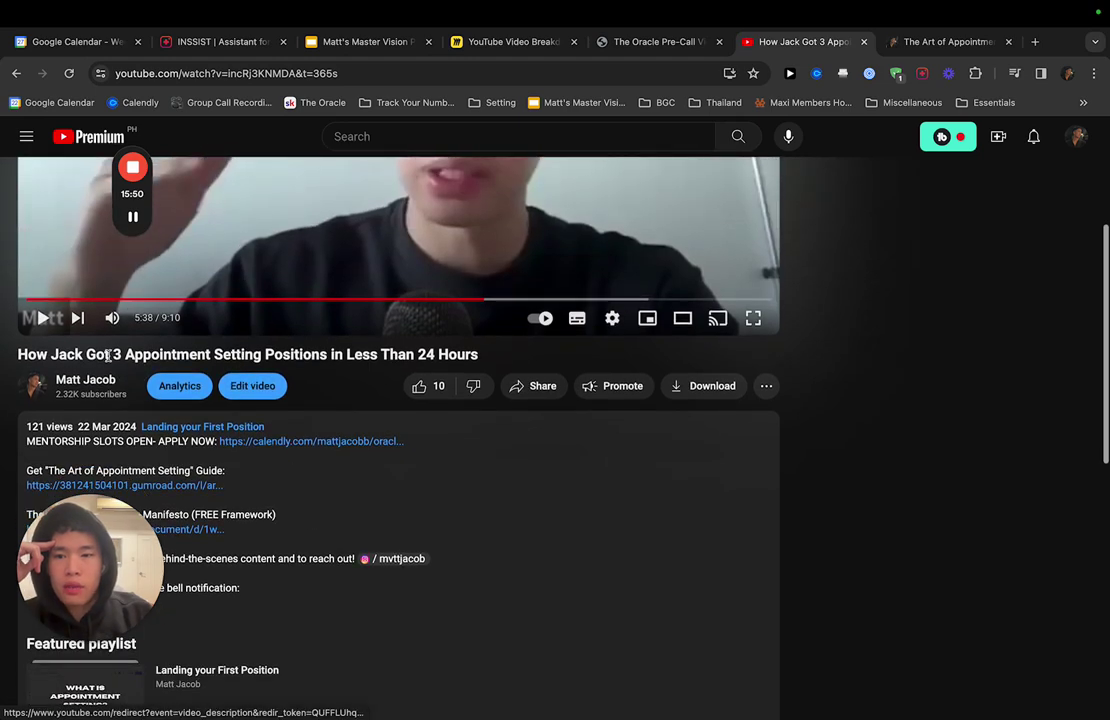
- Highlight 'Appointment Setting Positions in Less Than 24 Hours' in the video title, then clear it
drag(114, 354, 200, 354)
click(130, 355)
drag(114, 354, 277, 352)
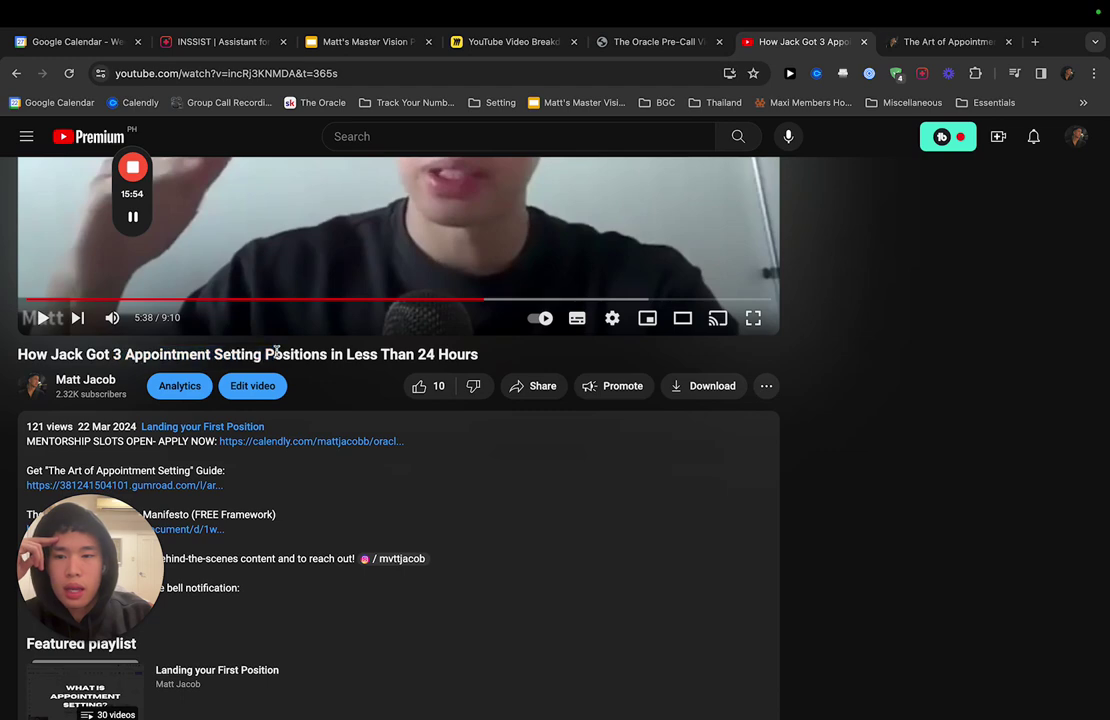
drag(124, 354, 479, 358)
click(497, 361)
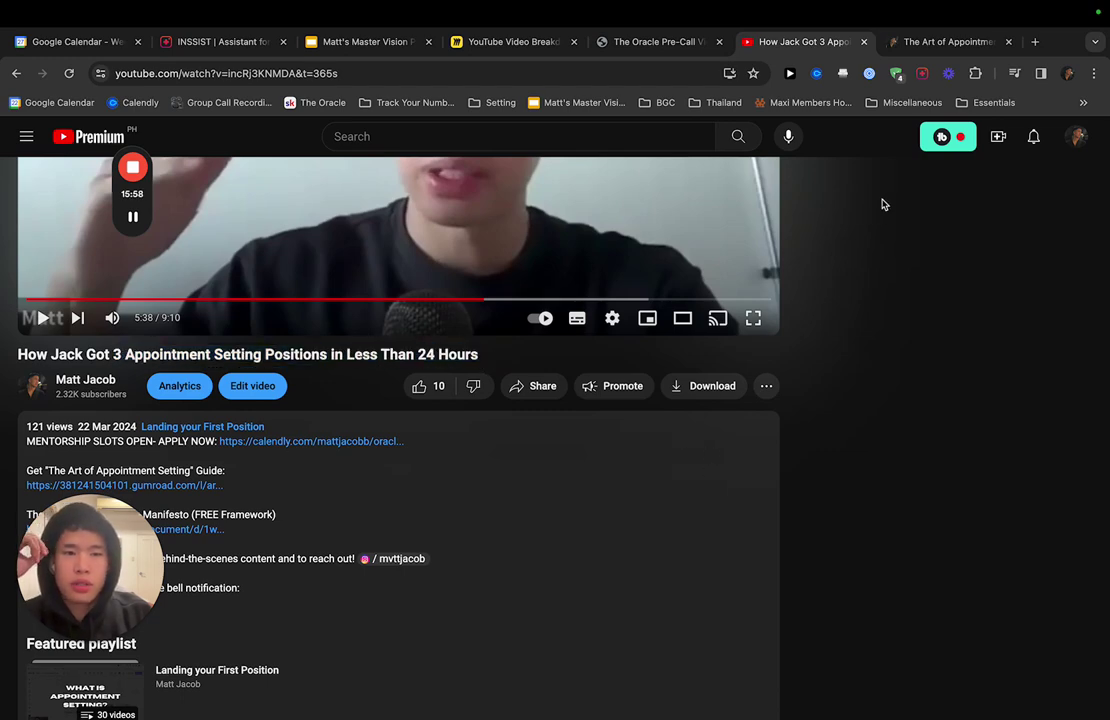
- Compare with Gumroad, then review the YouTube description's mentorship, guide and manifesto links
click(929, 47)
click(800, 42)
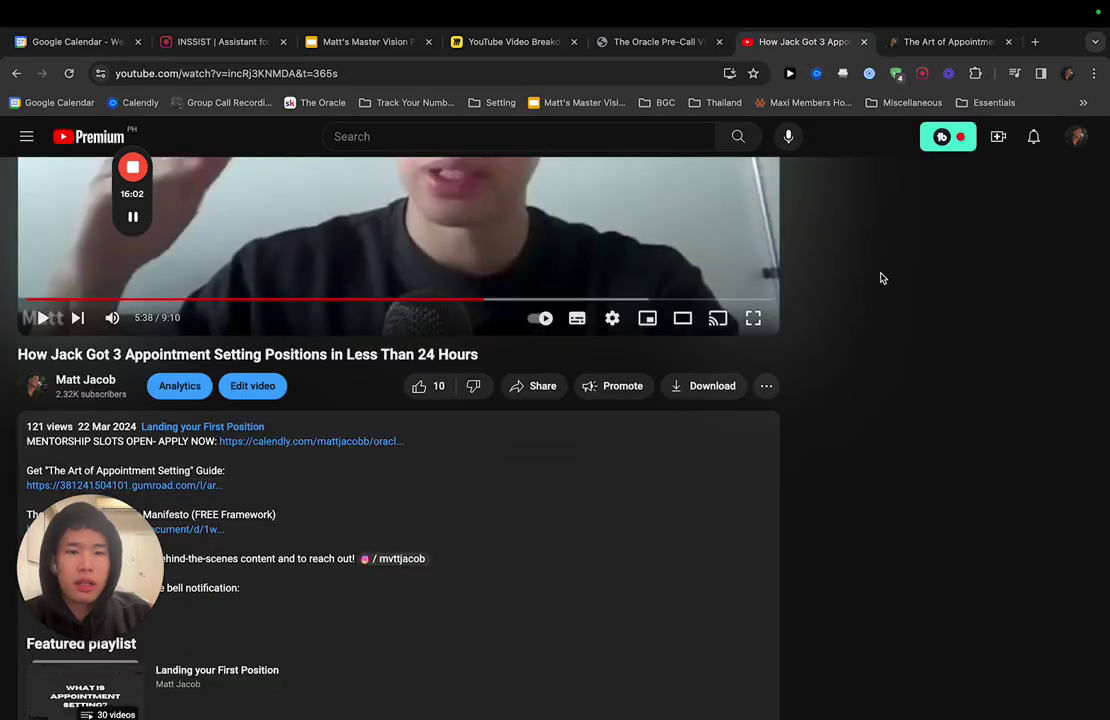
scroll(840, 273, down, 6)
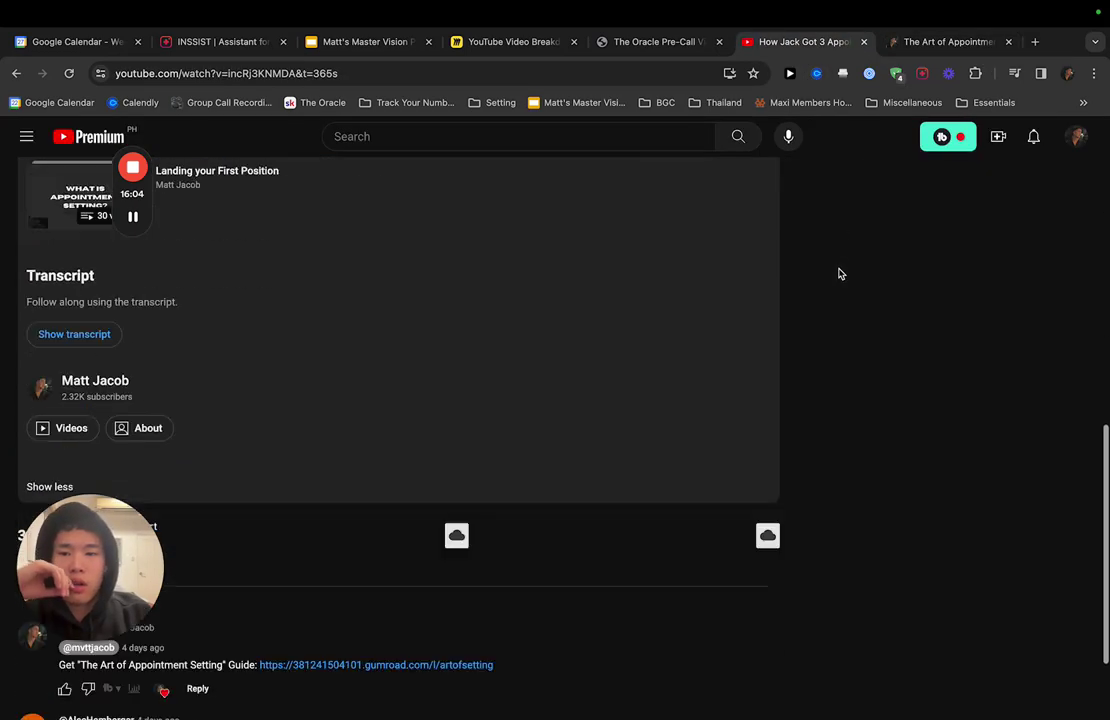
scroll(840, 273, up, 8)
scroll(540, 431, down, 2)
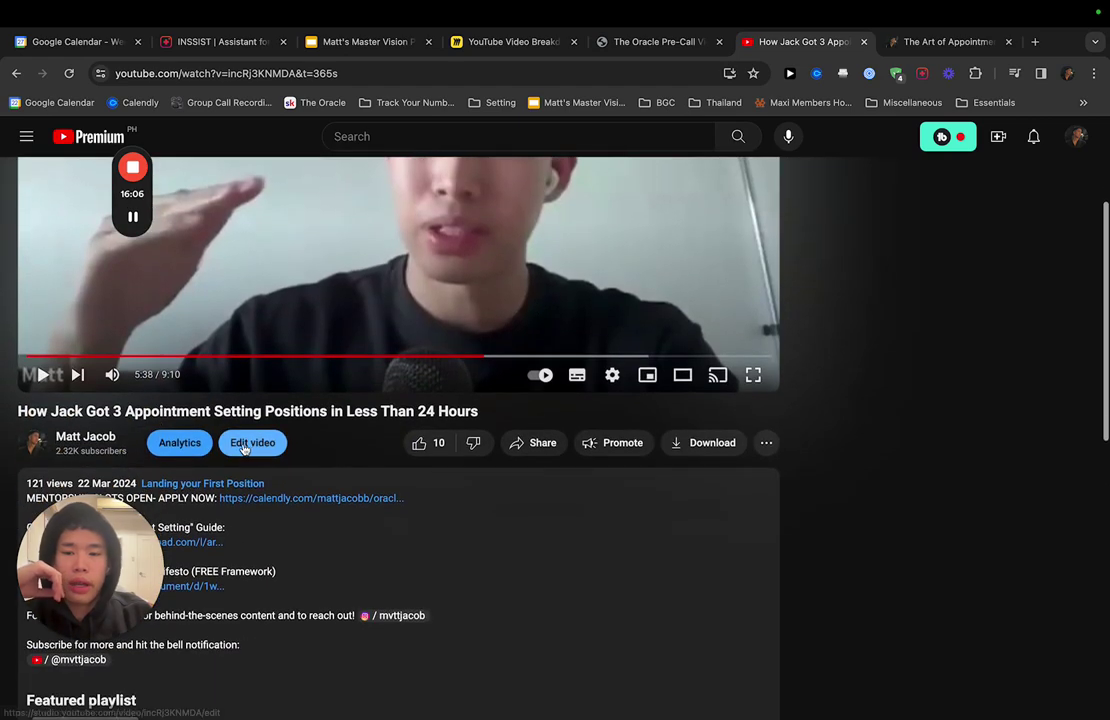
drag(114, 411, 327, 411)
click(92, 405)
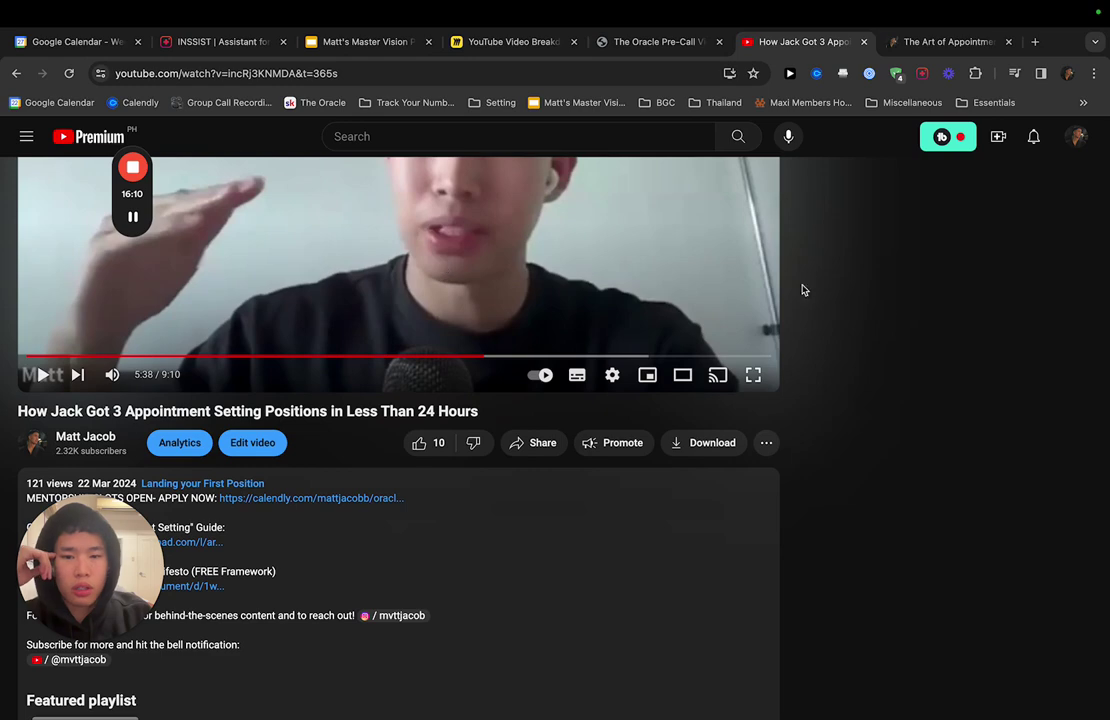
scroll(922, 320, down, 1)
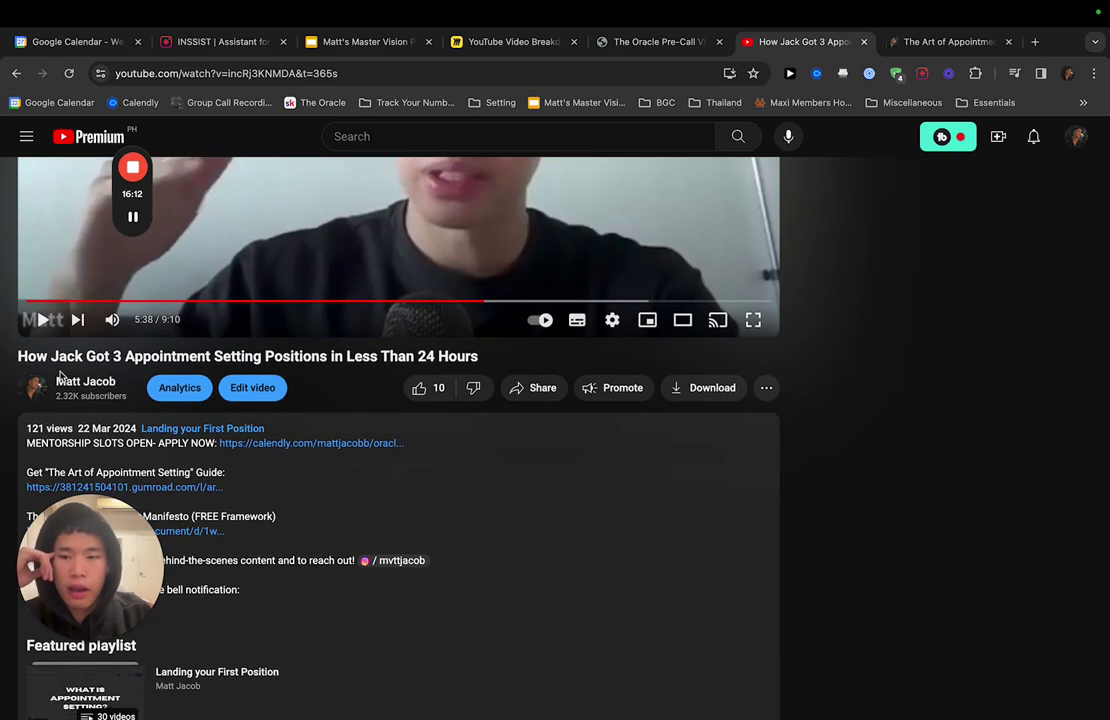
scroll(805, 374, up, 1)
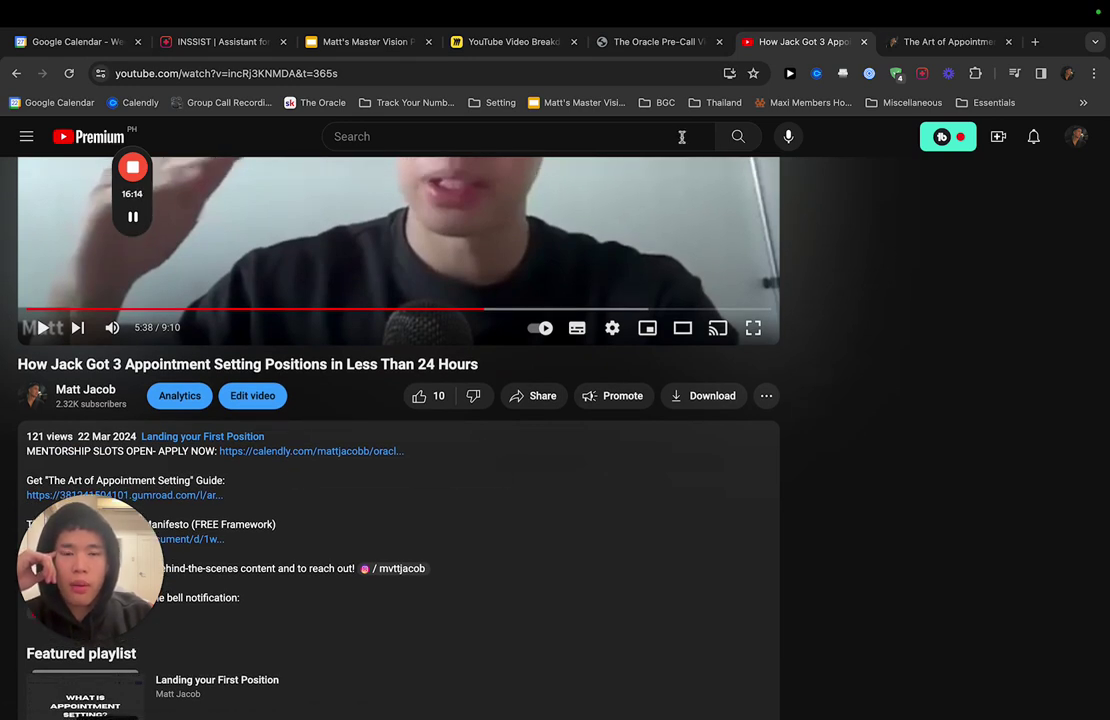
- Return to the YouTube Video Breakdowns board and pan to the 'Most likely you' and 'How we fix this' lists
click(498, 43)
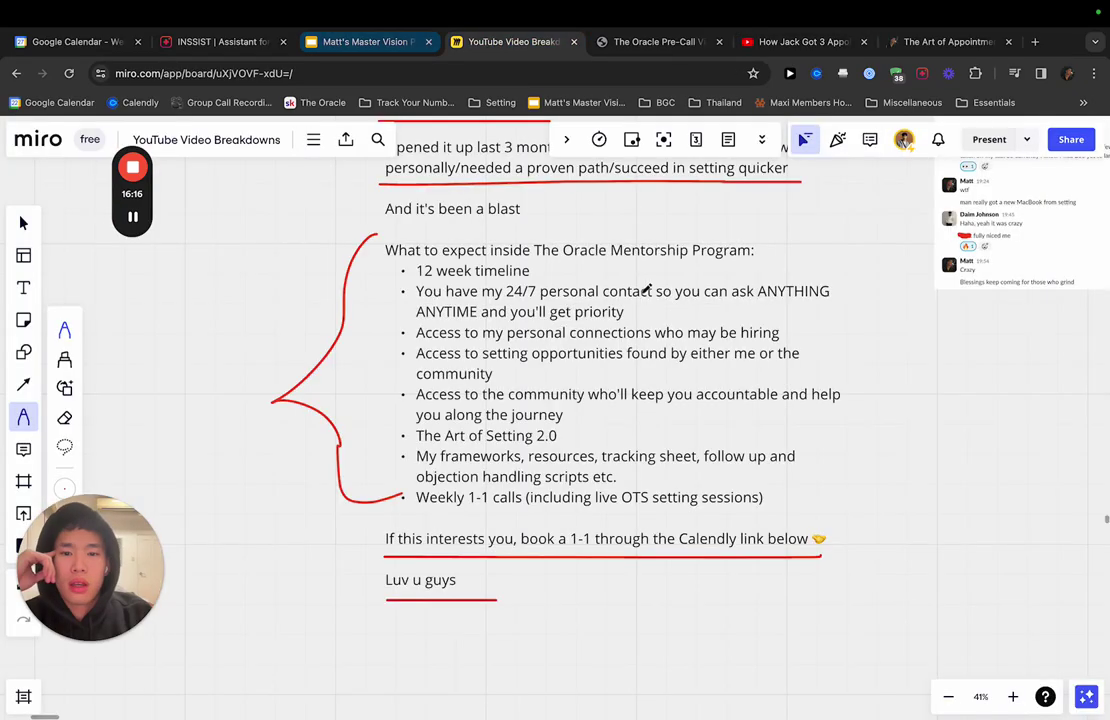
scroll(659, 342, up, 3)
scroll(659, 342, up, 5)
scroll(557, 355, down, 5)
scroll(557, 355, up, 5)
scroll(557, 355, up, 2)
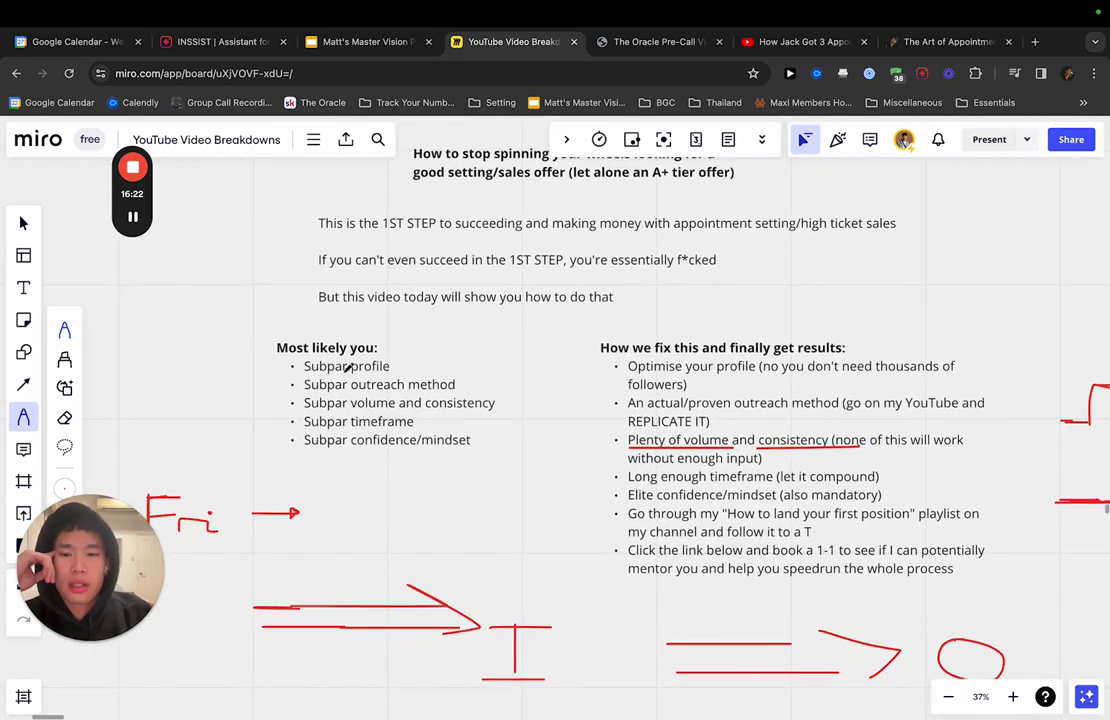
scroll(555, 426, down, 2)
scroll(613, 362, right, 4)
scroll(677, 356, down, 1)
scroll(795, 382, up, 3)
scroll(796, 383, down, 2)
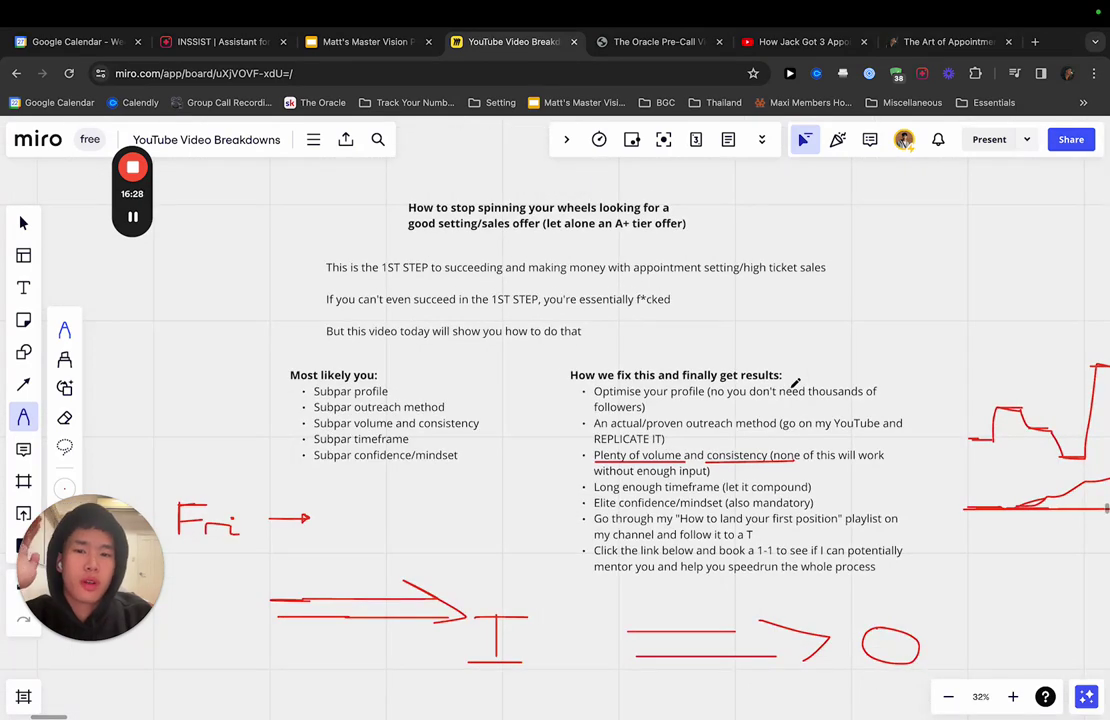